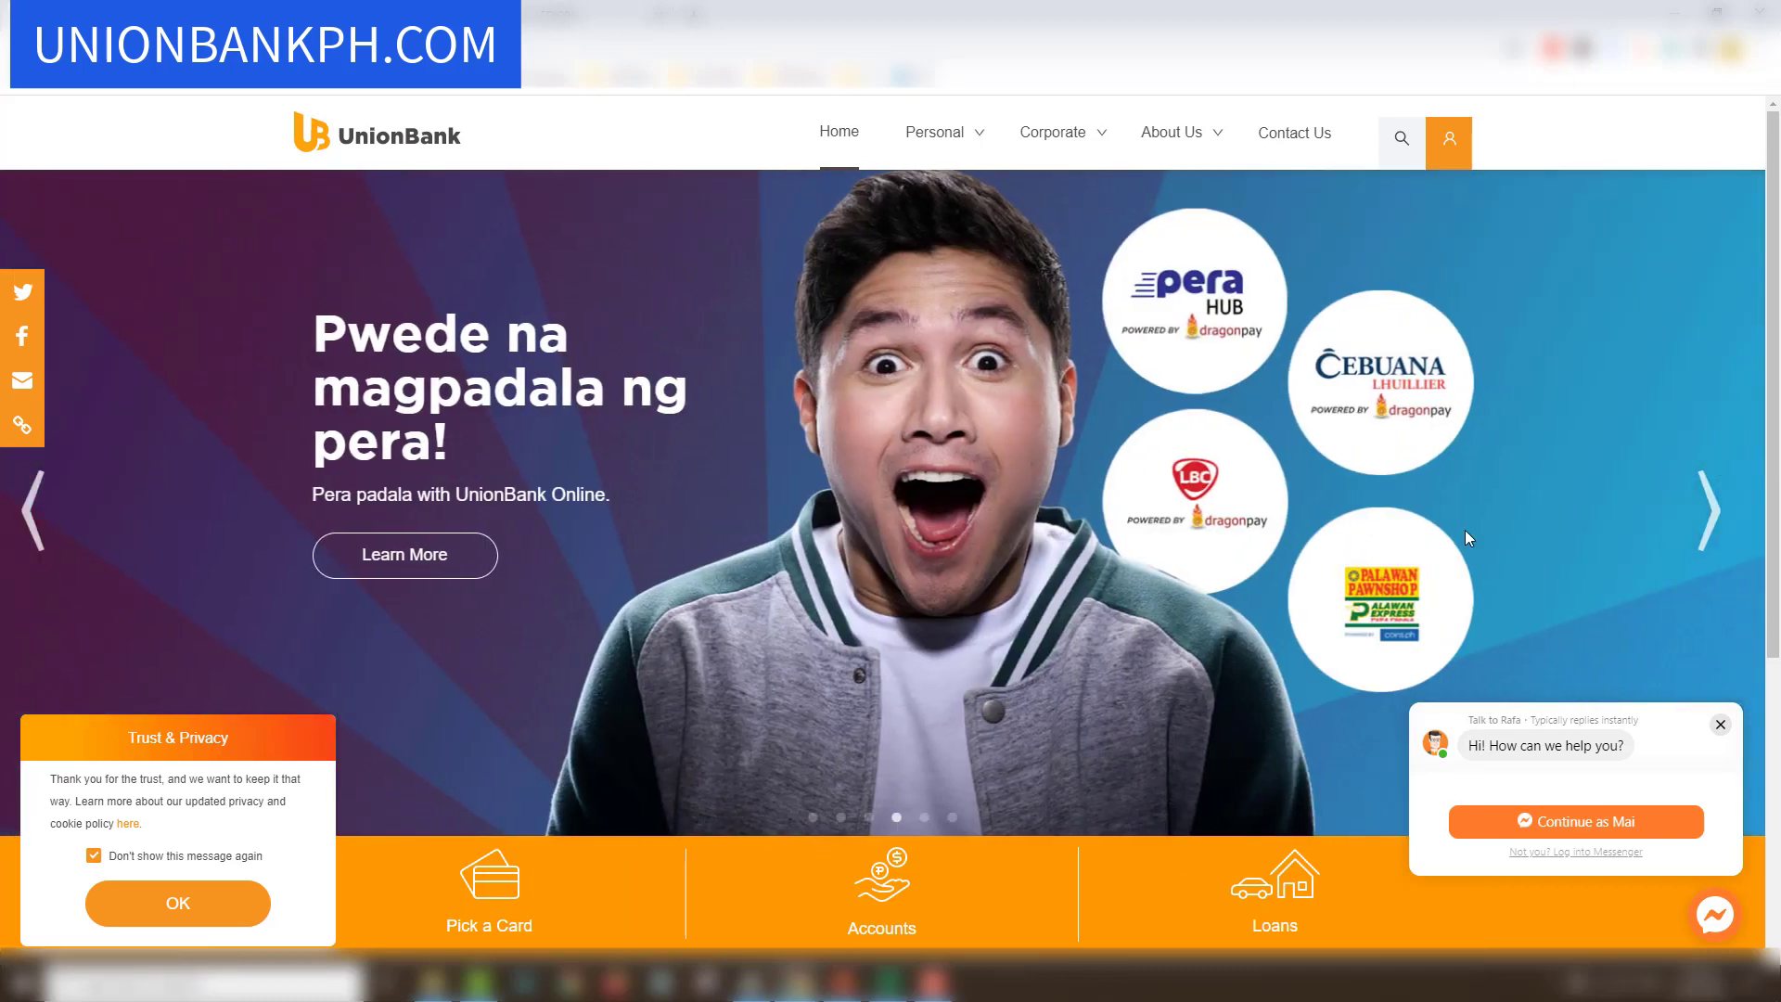
Open the UnionBank Online login page from the bank website's account login options.
left_click(1451, 154)
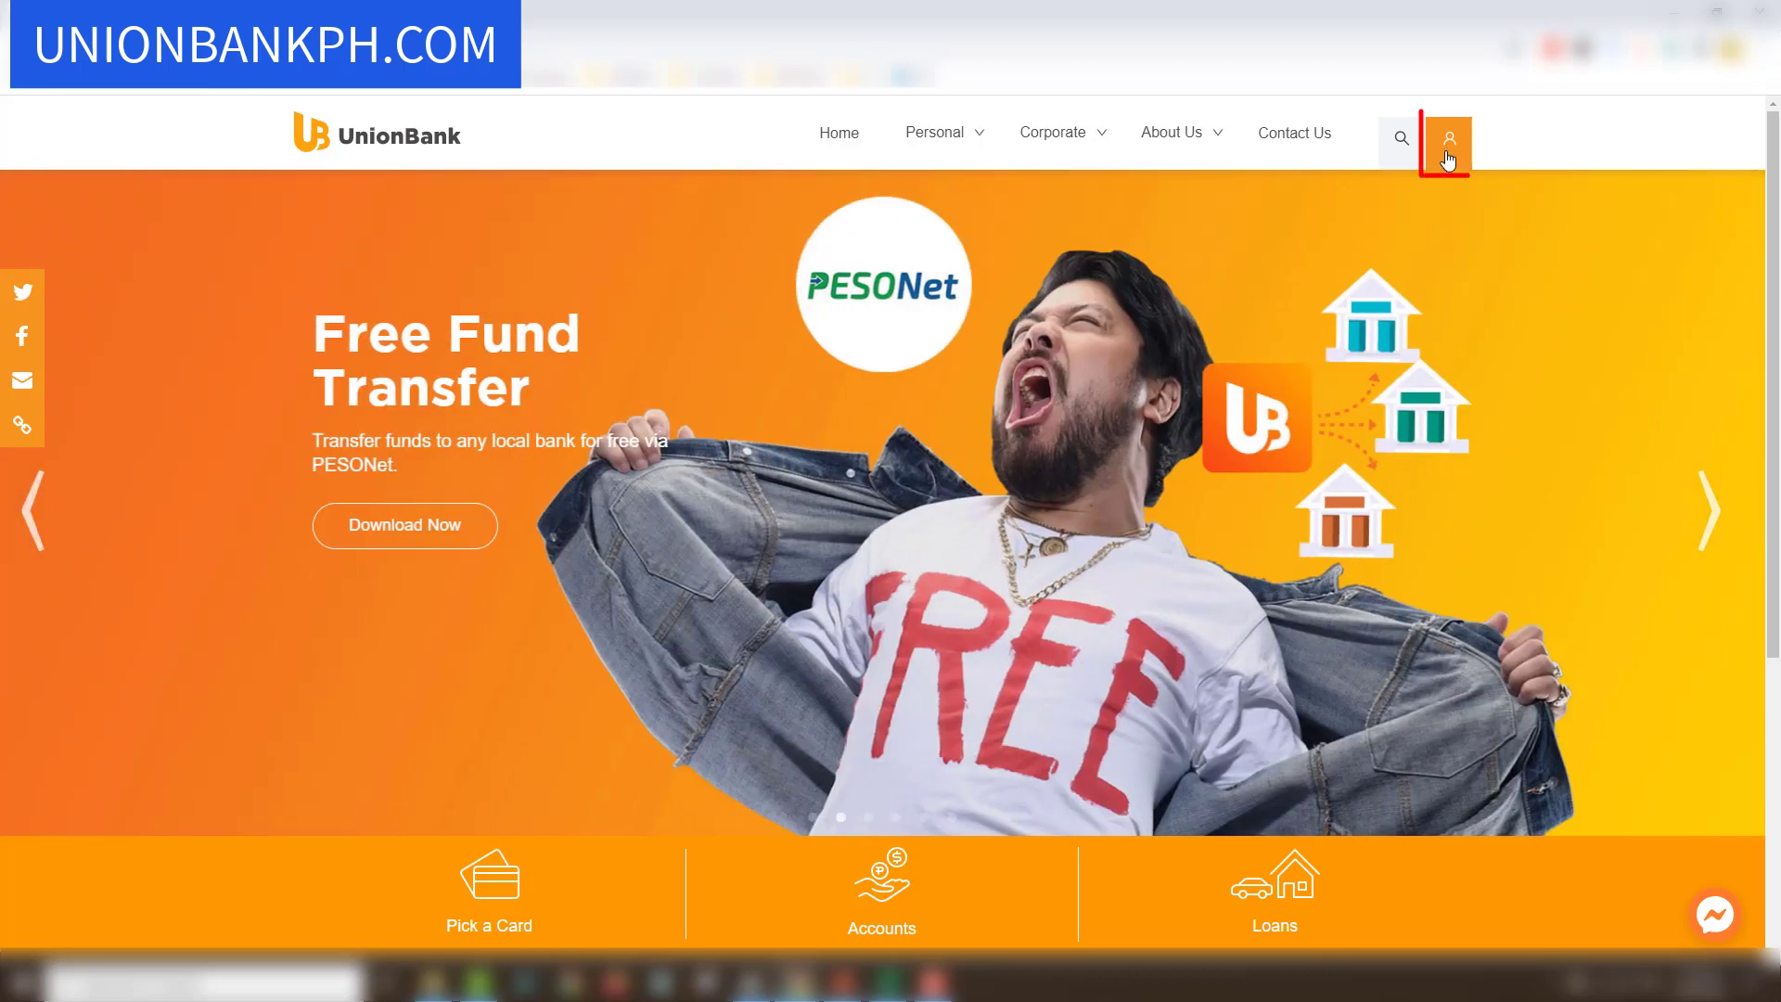
left_click(1447, 154)
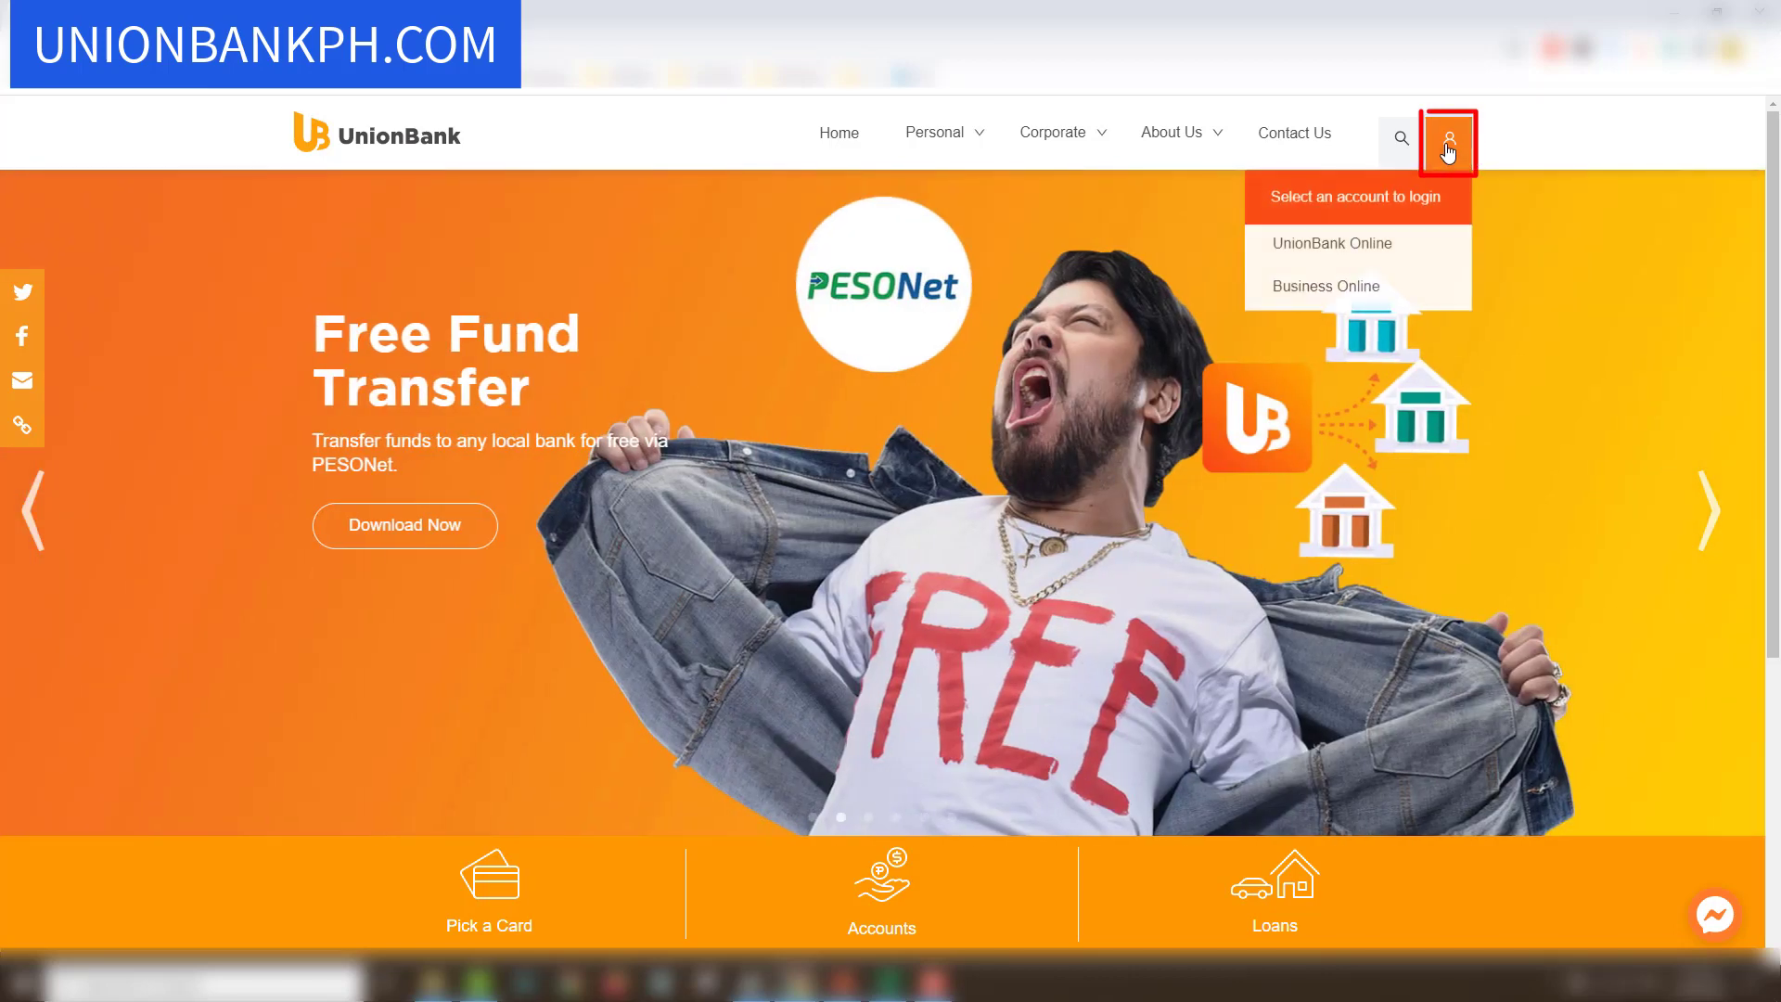
left_click(1396, 266)
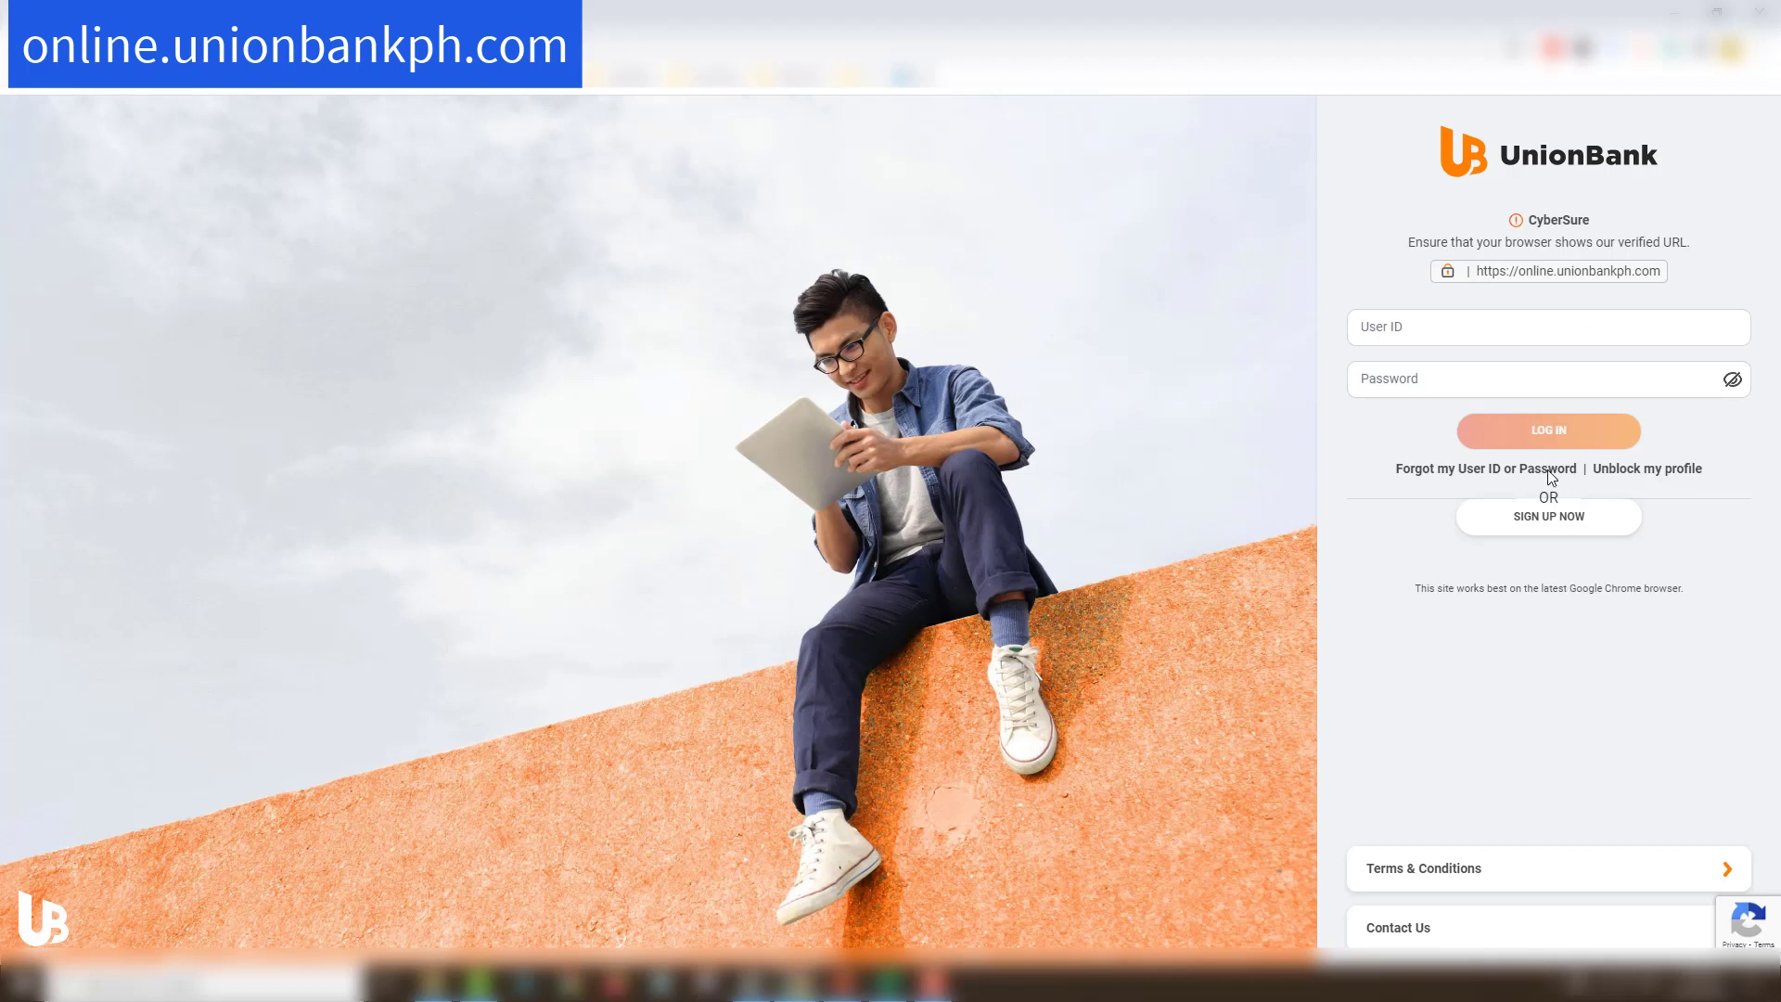
Log in to the online banking account with the user ID and account password.
left_click(1434, 364)
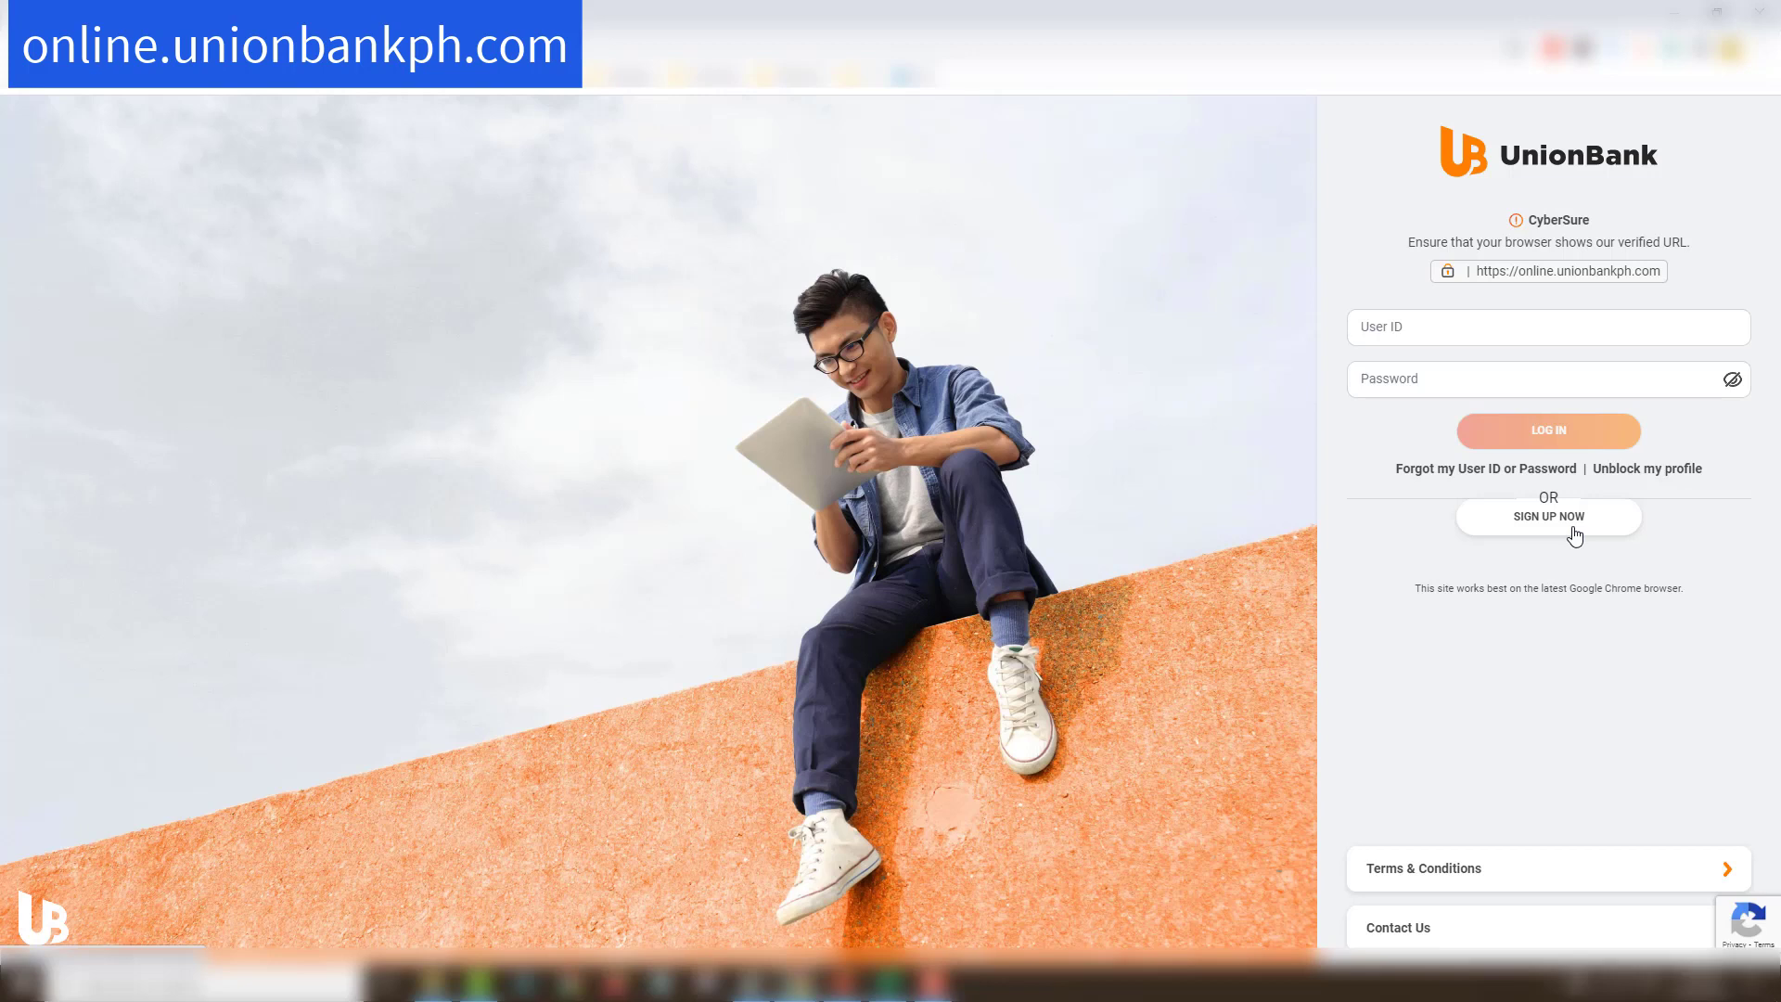
left_click(1429, 332)
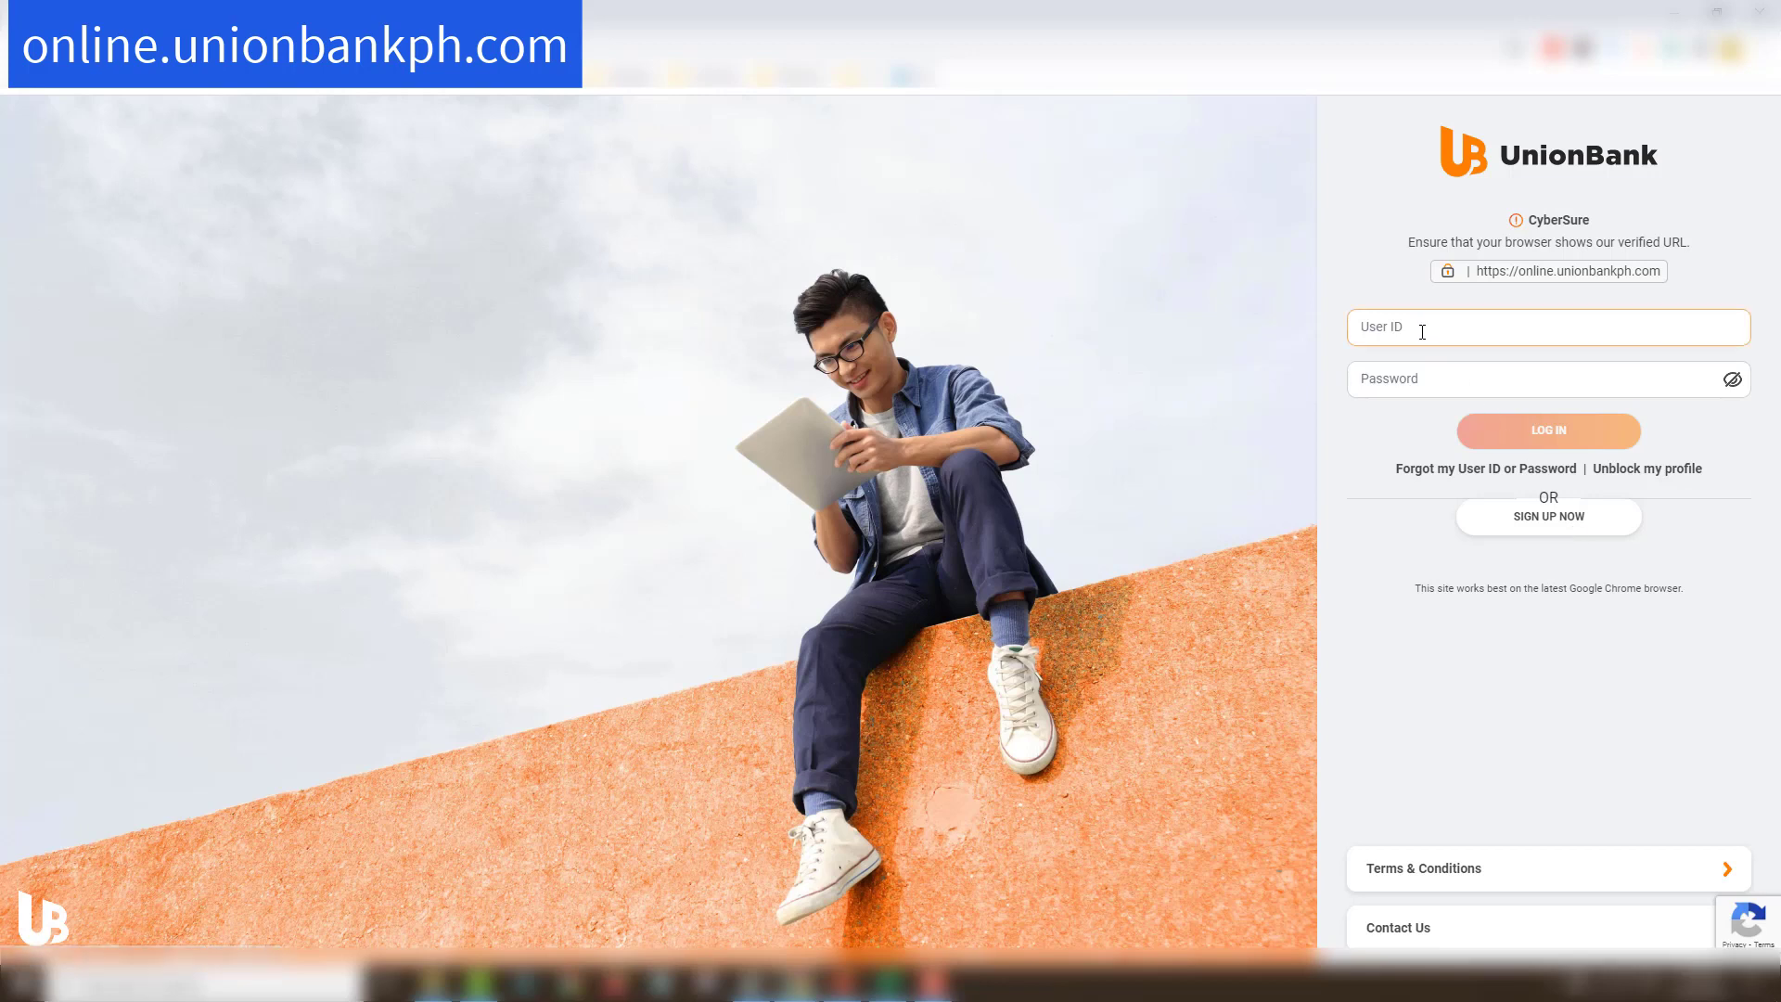
left_click(1478, 376)
left_click(1561, 338)
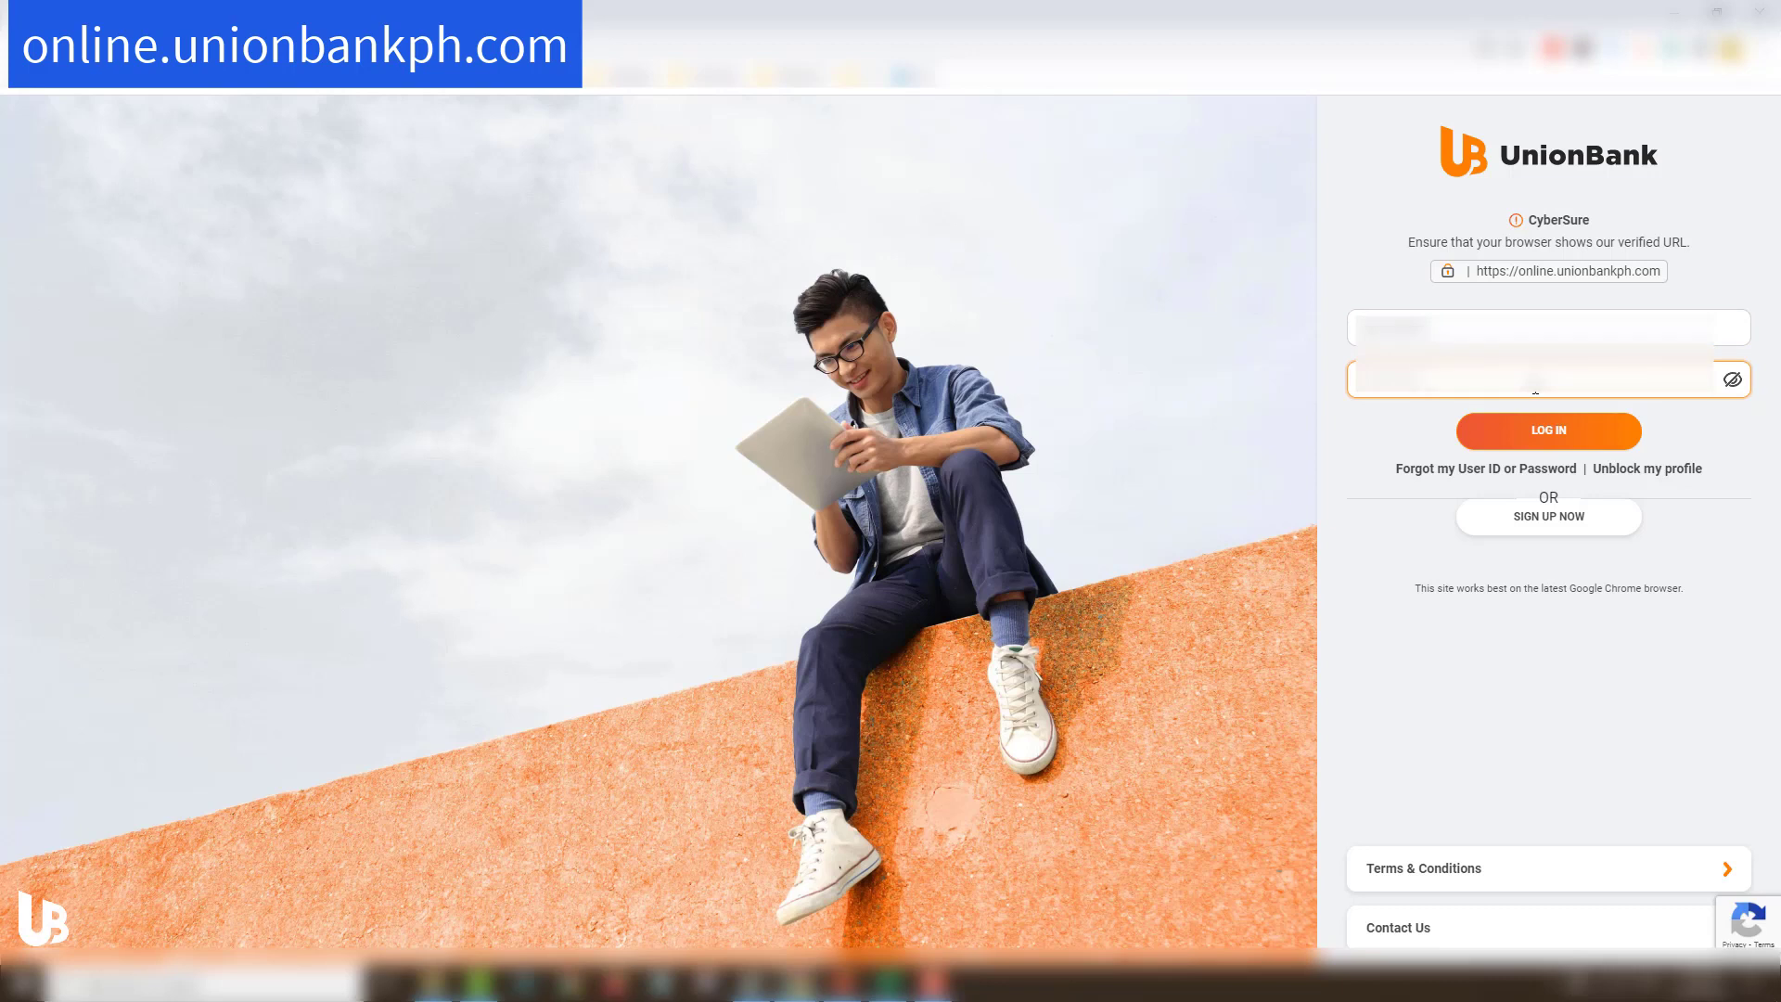
left_click(1734, 381)
left_click(1733, 381)
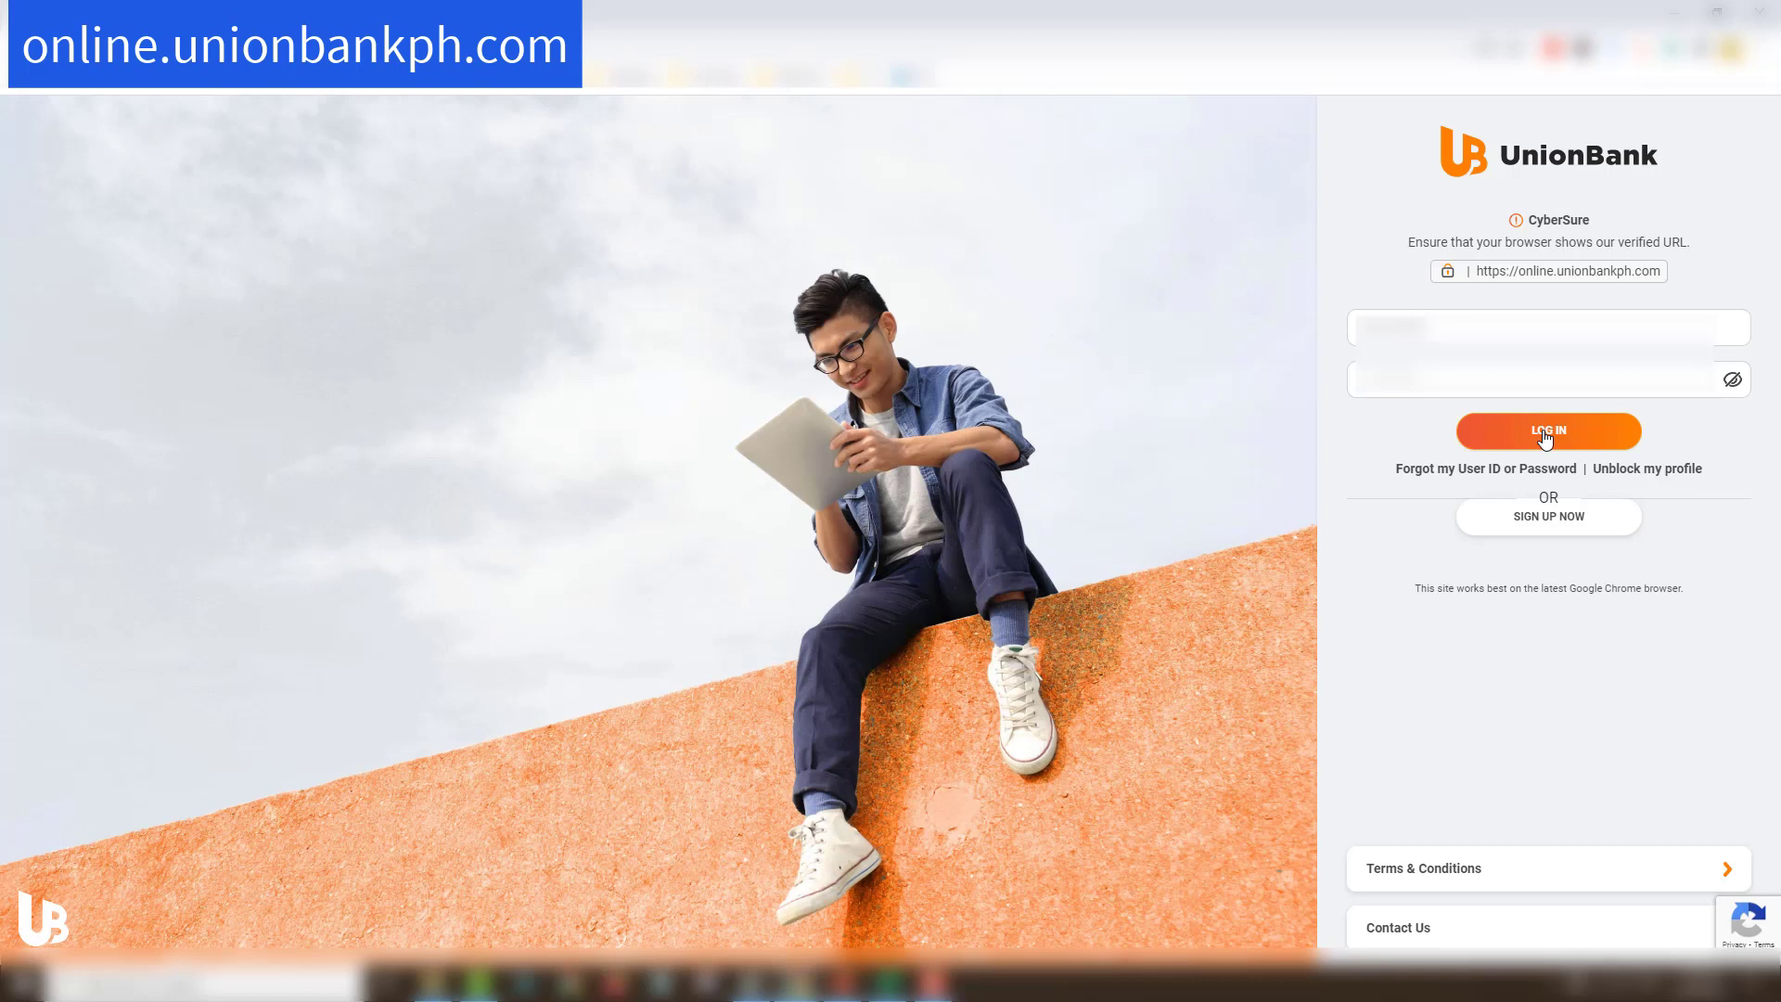
left_click(1517, 336)
left_click(1514, 443)
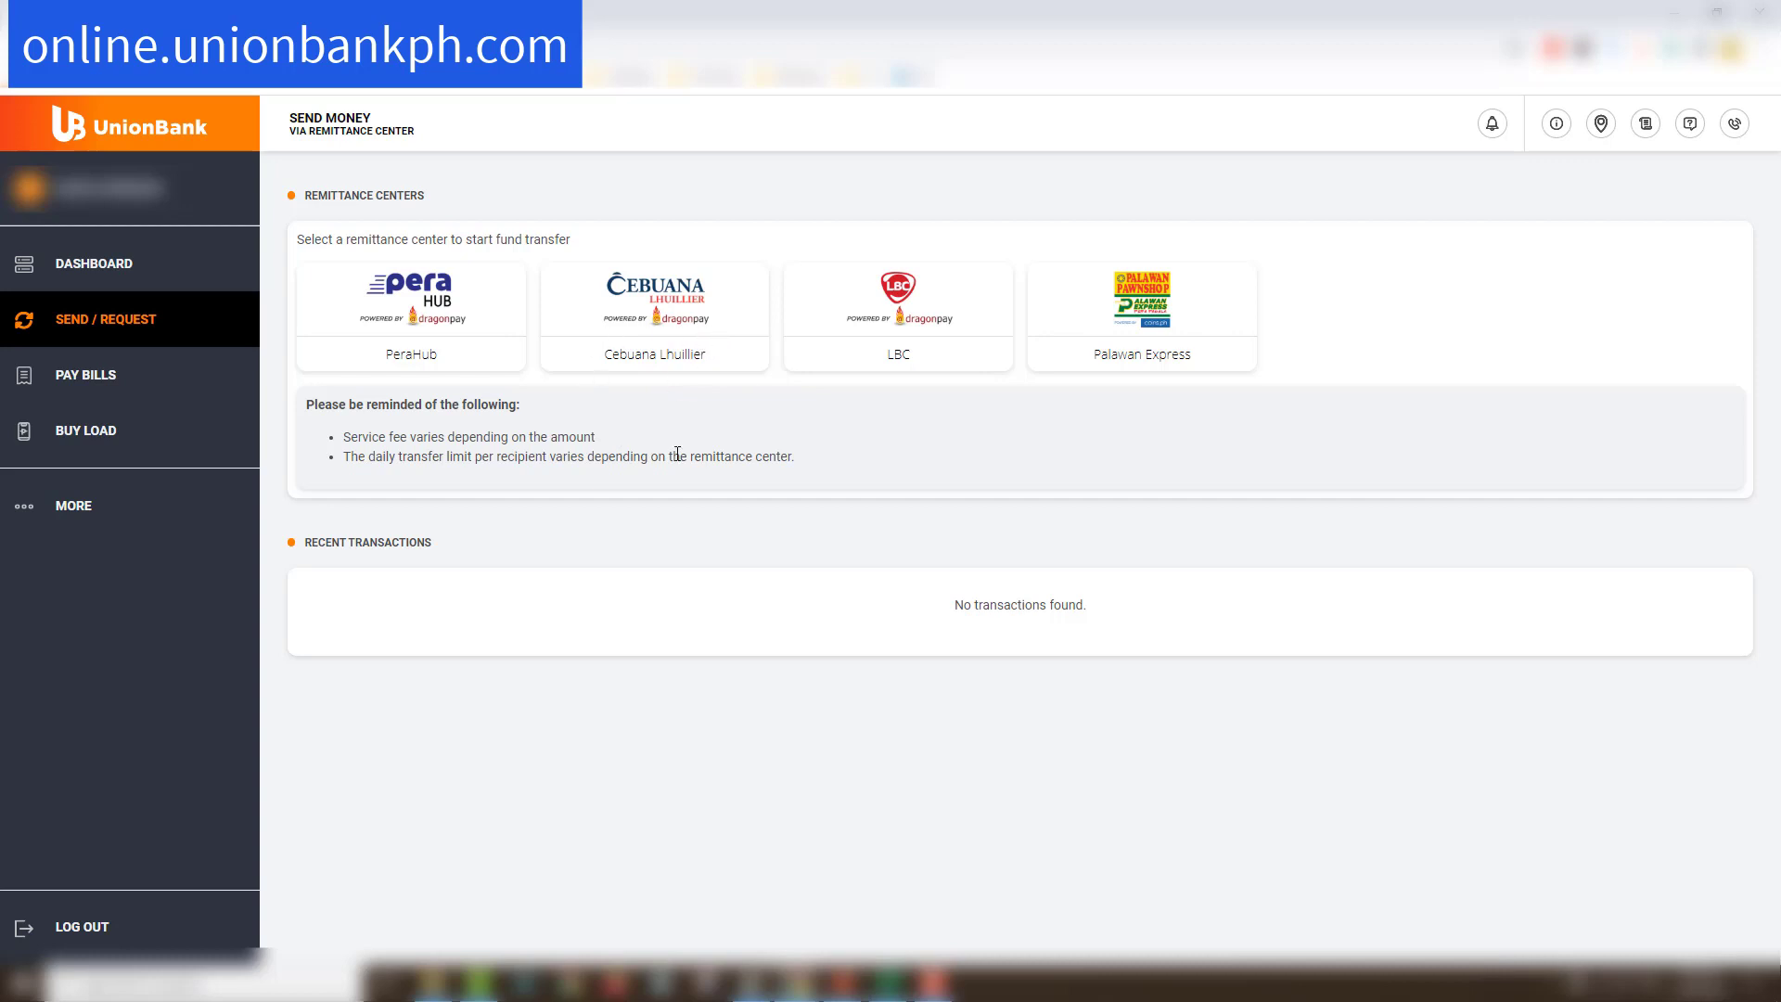
Check the service fee for a PHP 1,000 Cebuana Lhuillier transfer with purpose Allowance from the bank account, without proceeding.
left_click(654, 327)
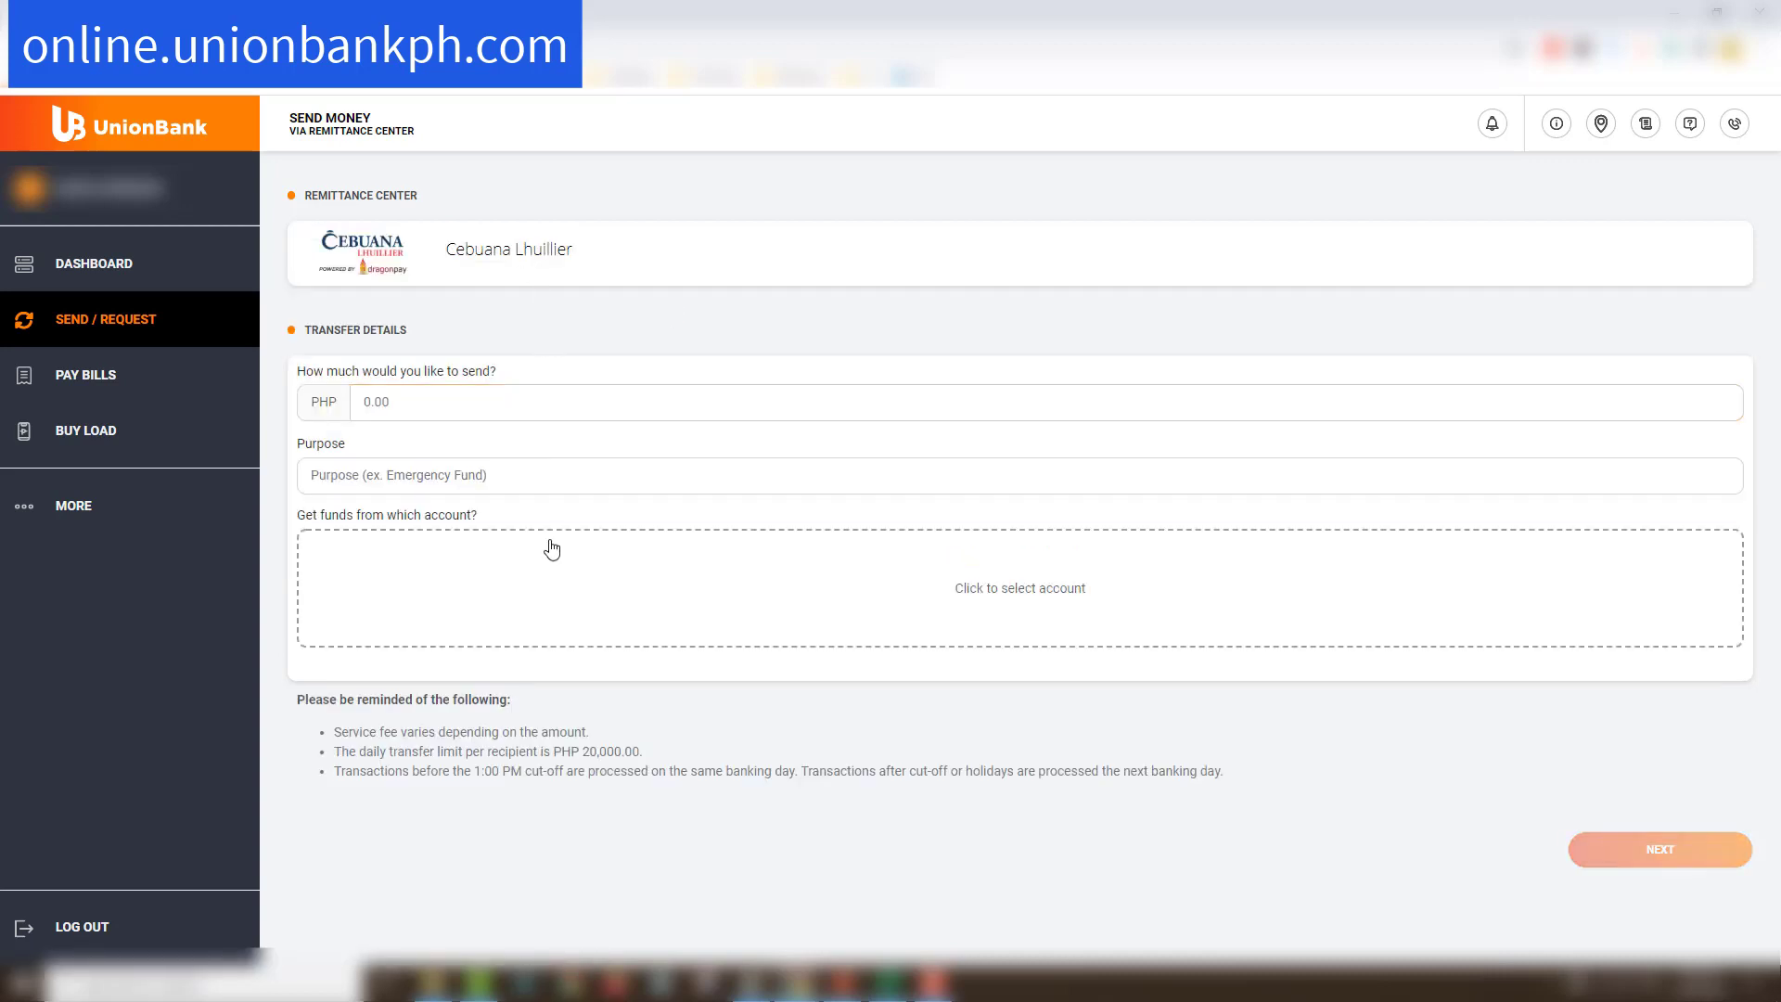
left_click(405, 404)
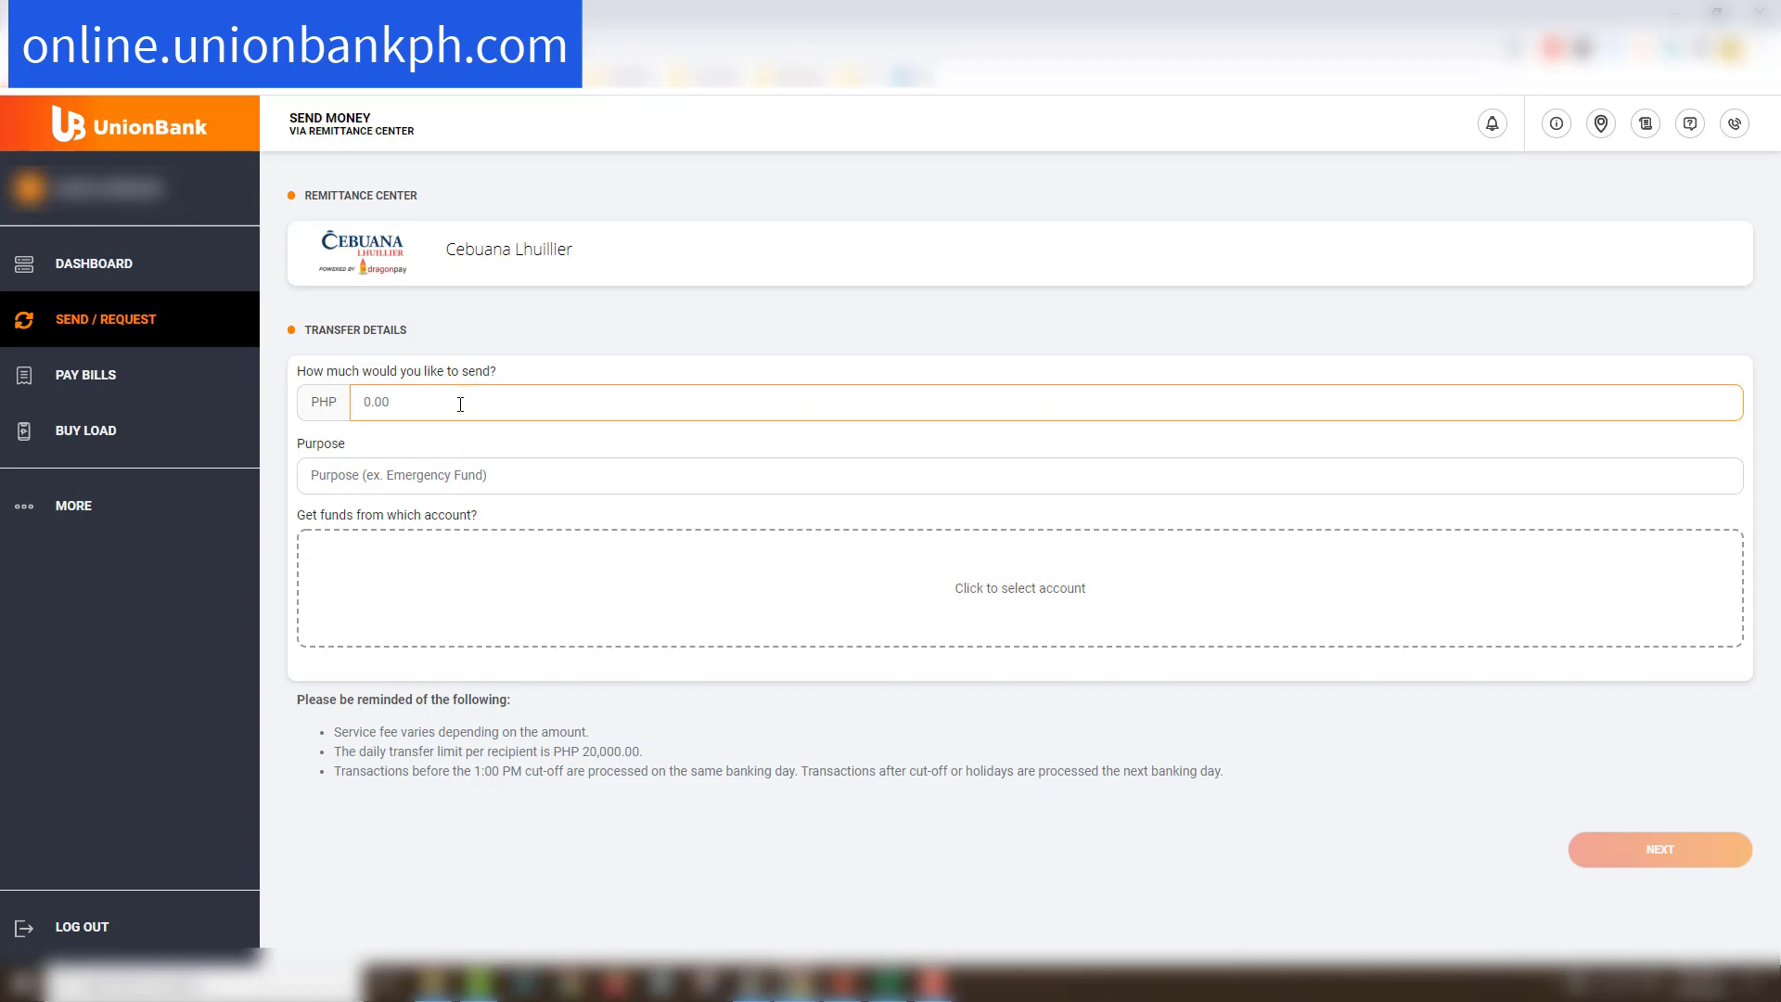
left_click(381, 478)
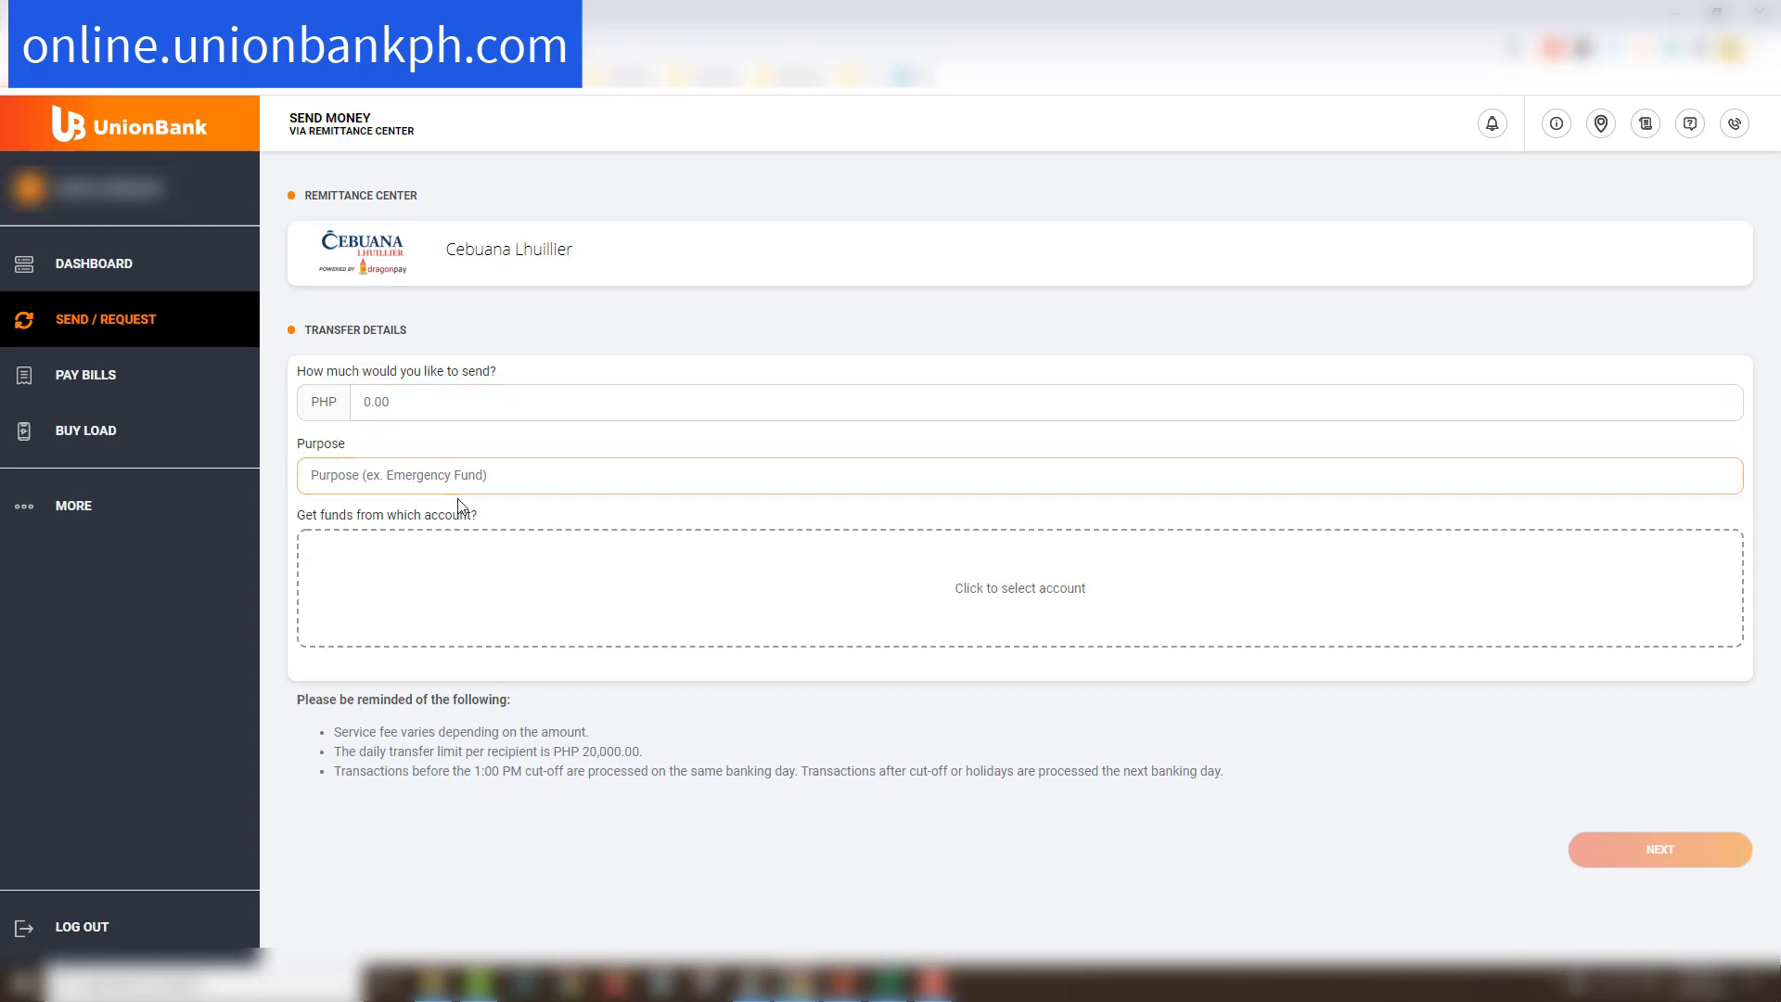
left_click(625, 634)
left_click(521, 400)
type("100")
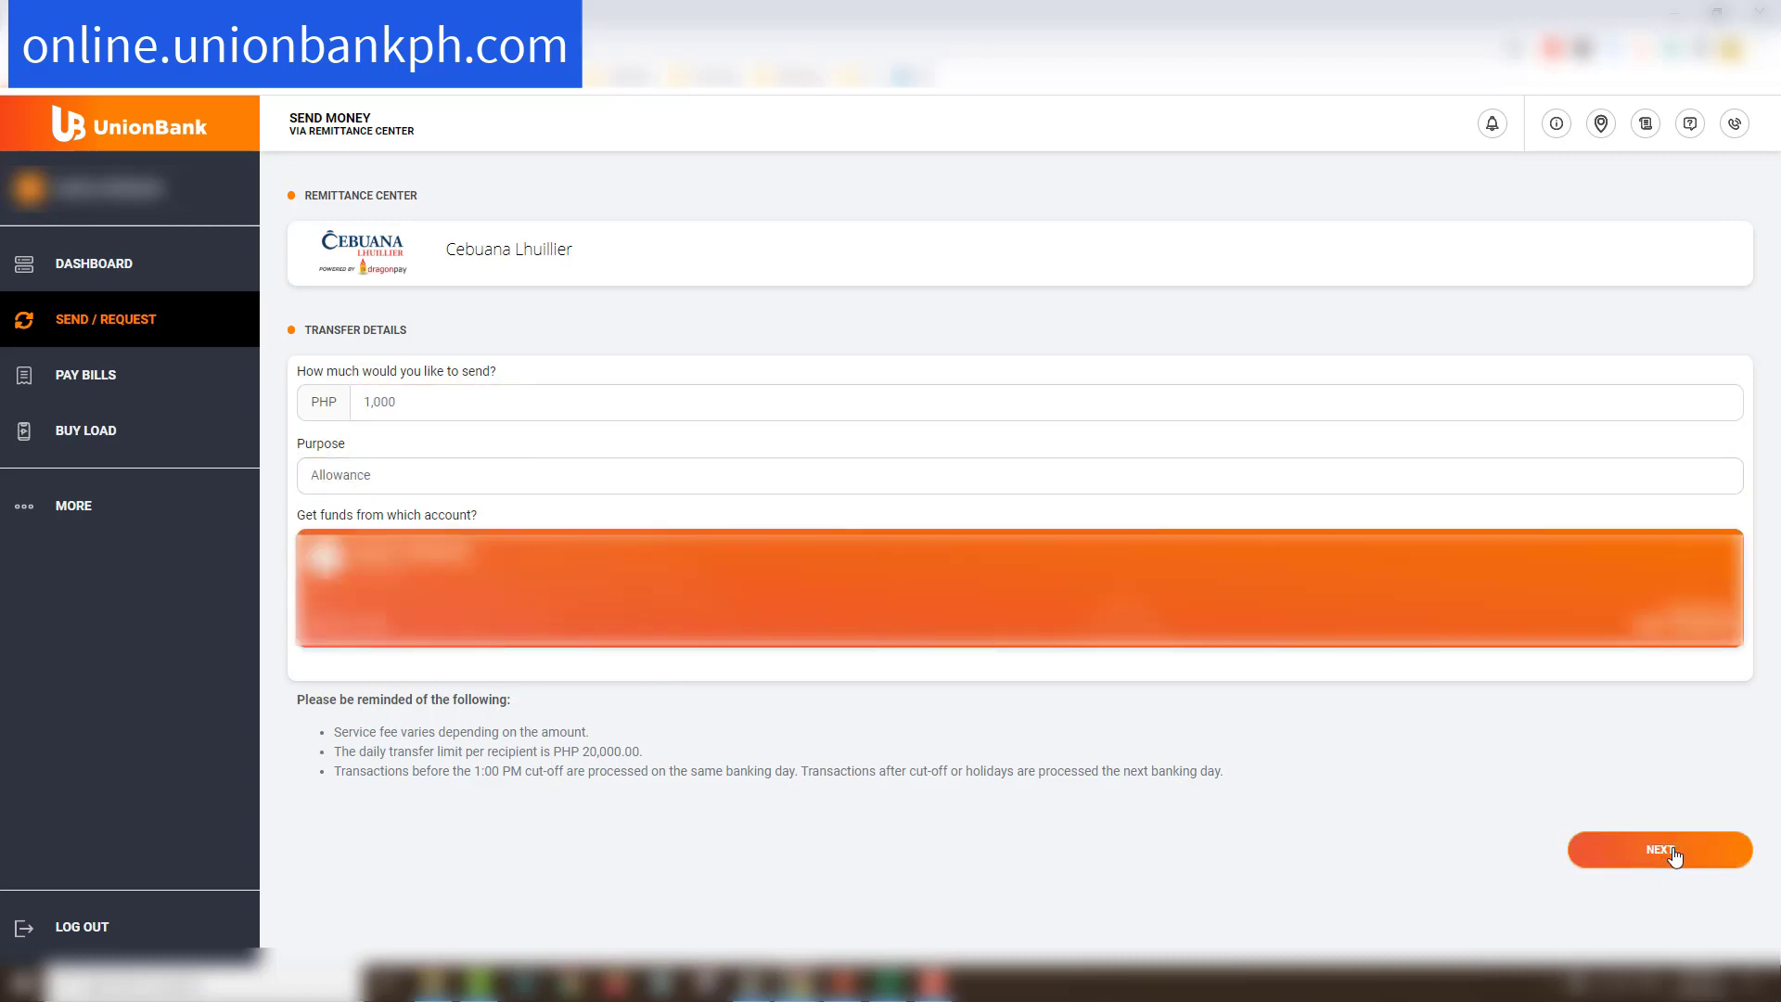
left_click(1668, 851)
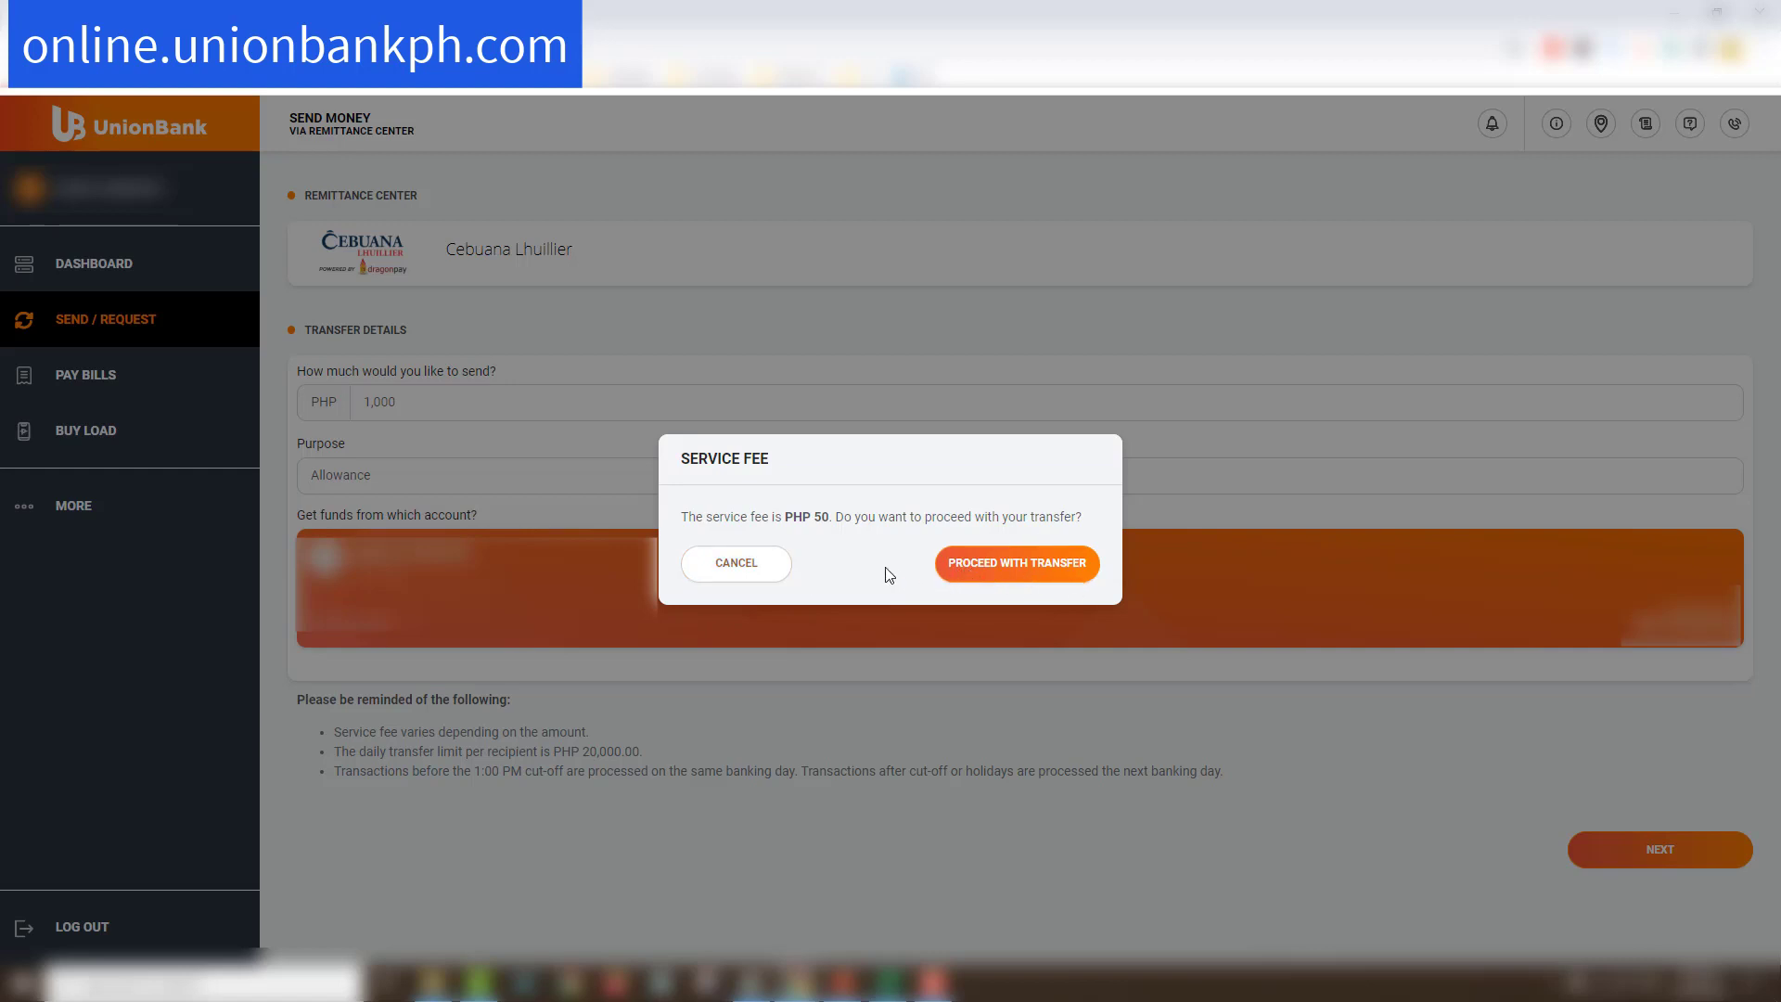
left_click(748, 575)
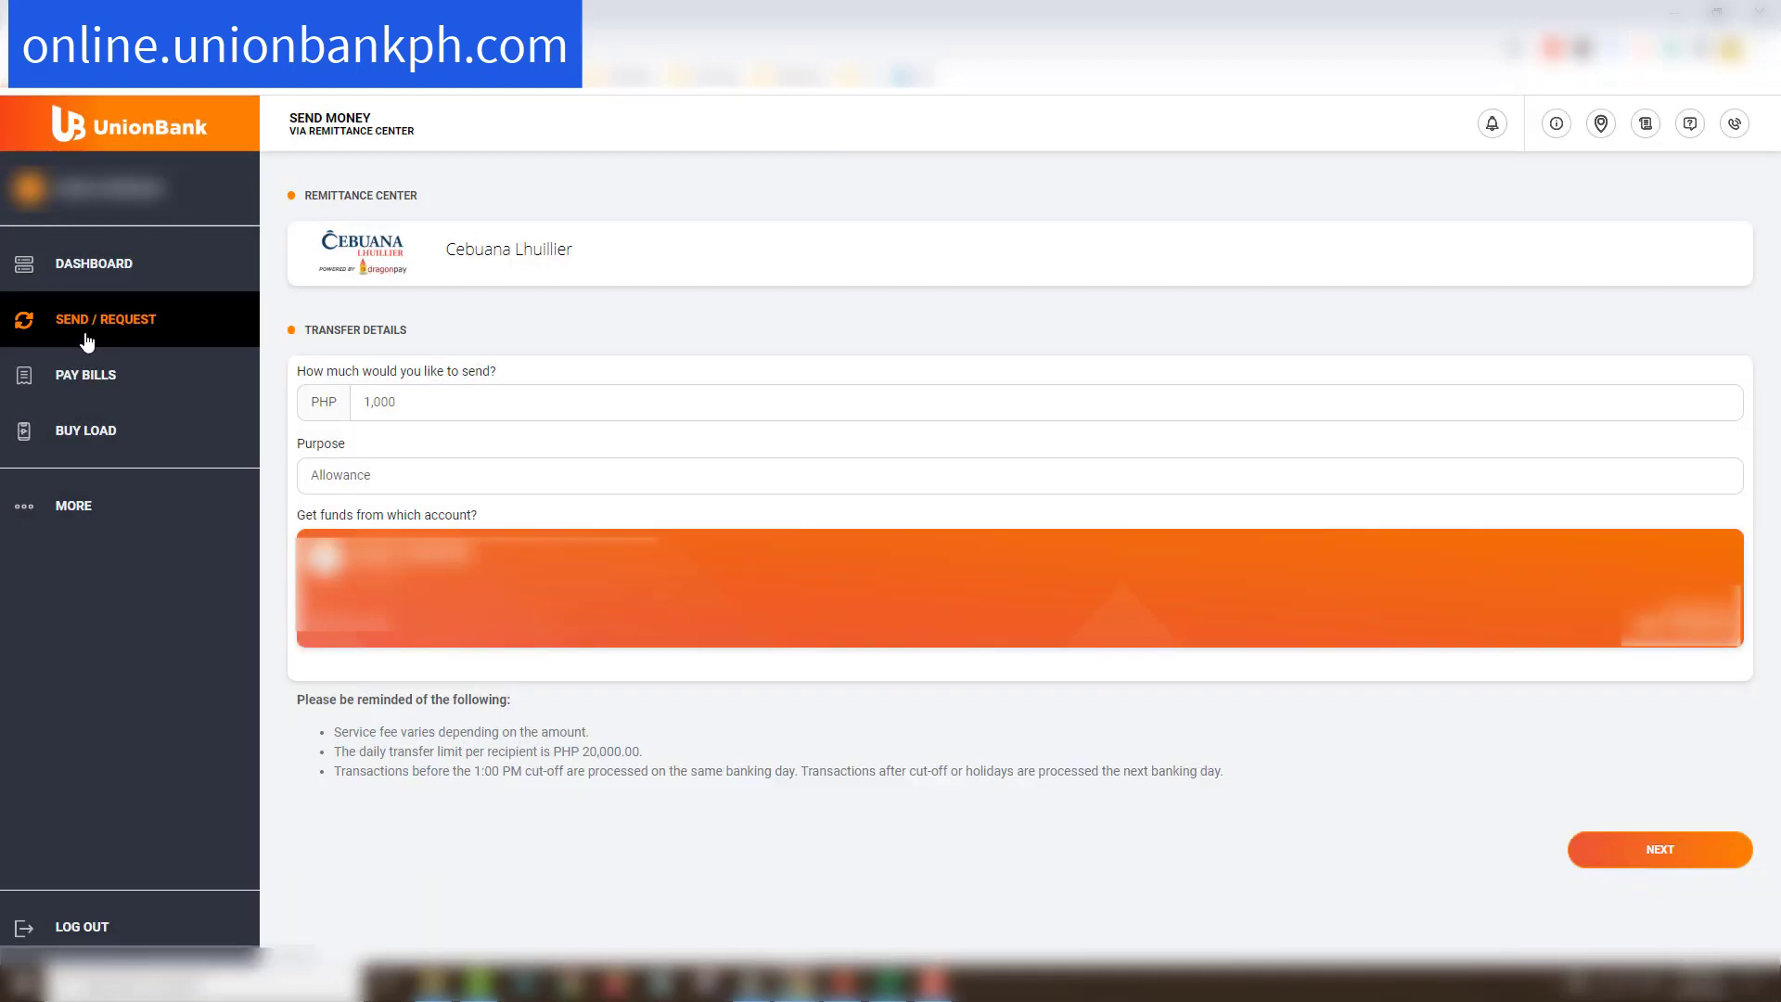
Start a new remittance center transfer through Palawan Express and choose the bank account as the source of funds.
left_click(109, 323)
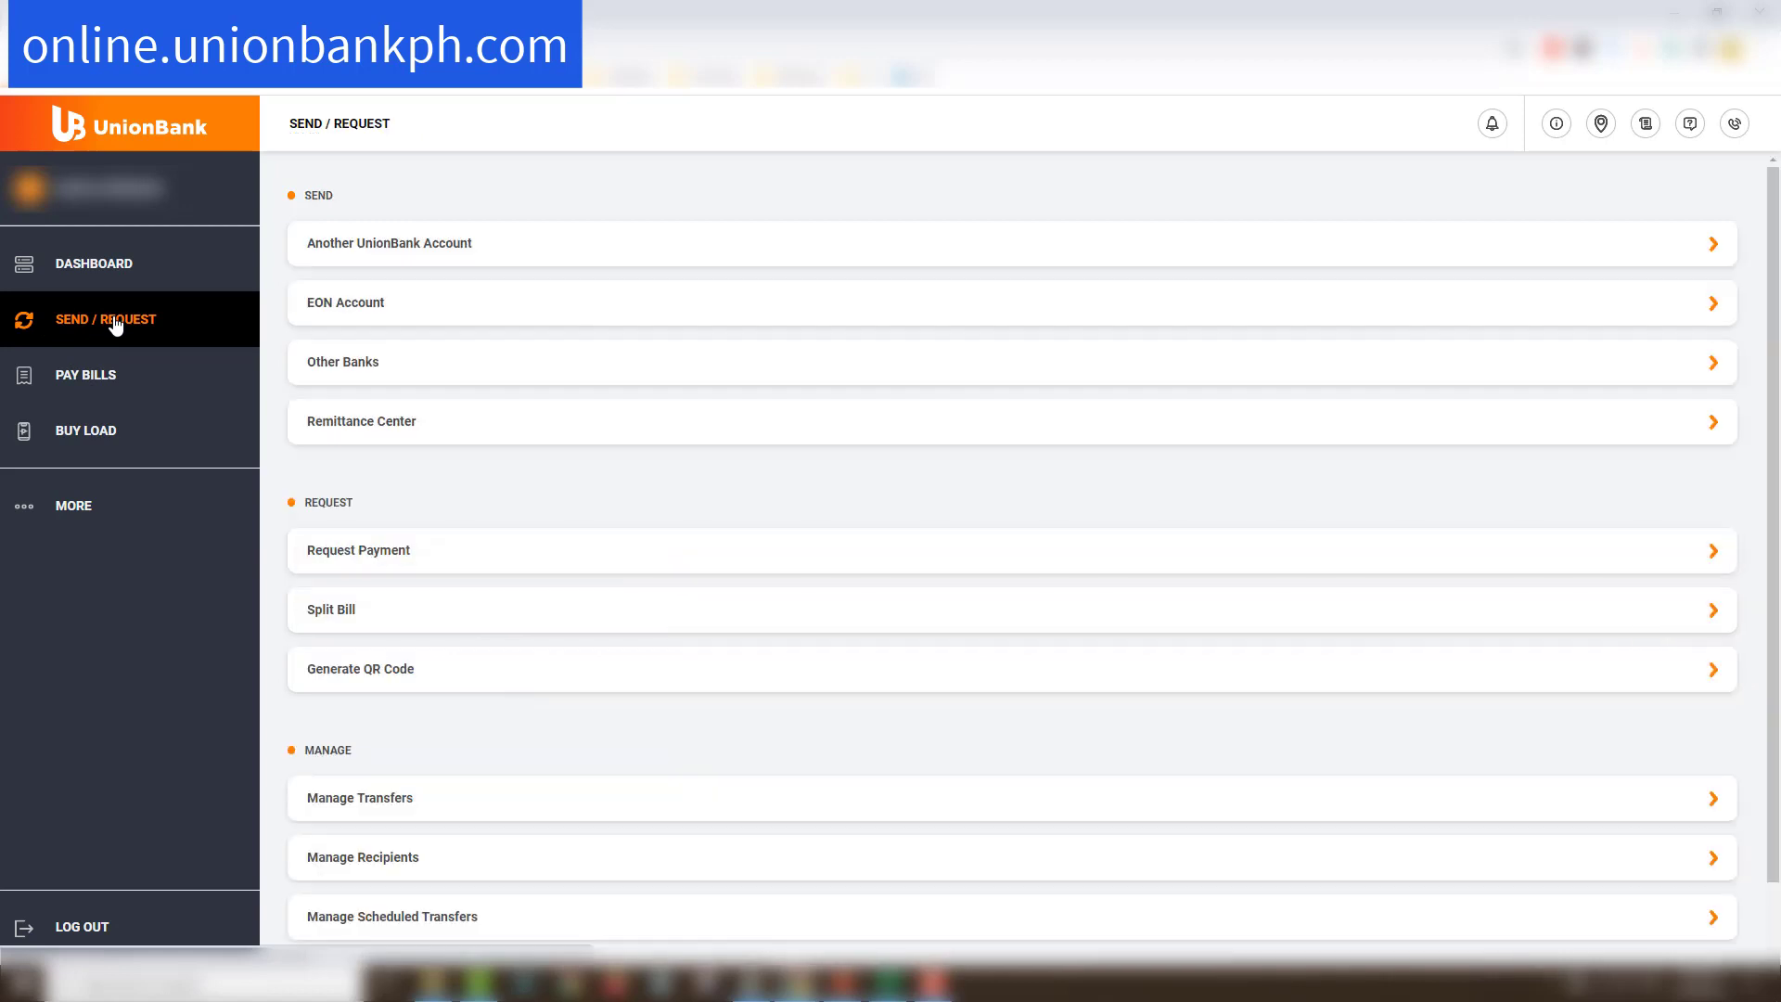
left_click(477, 429)
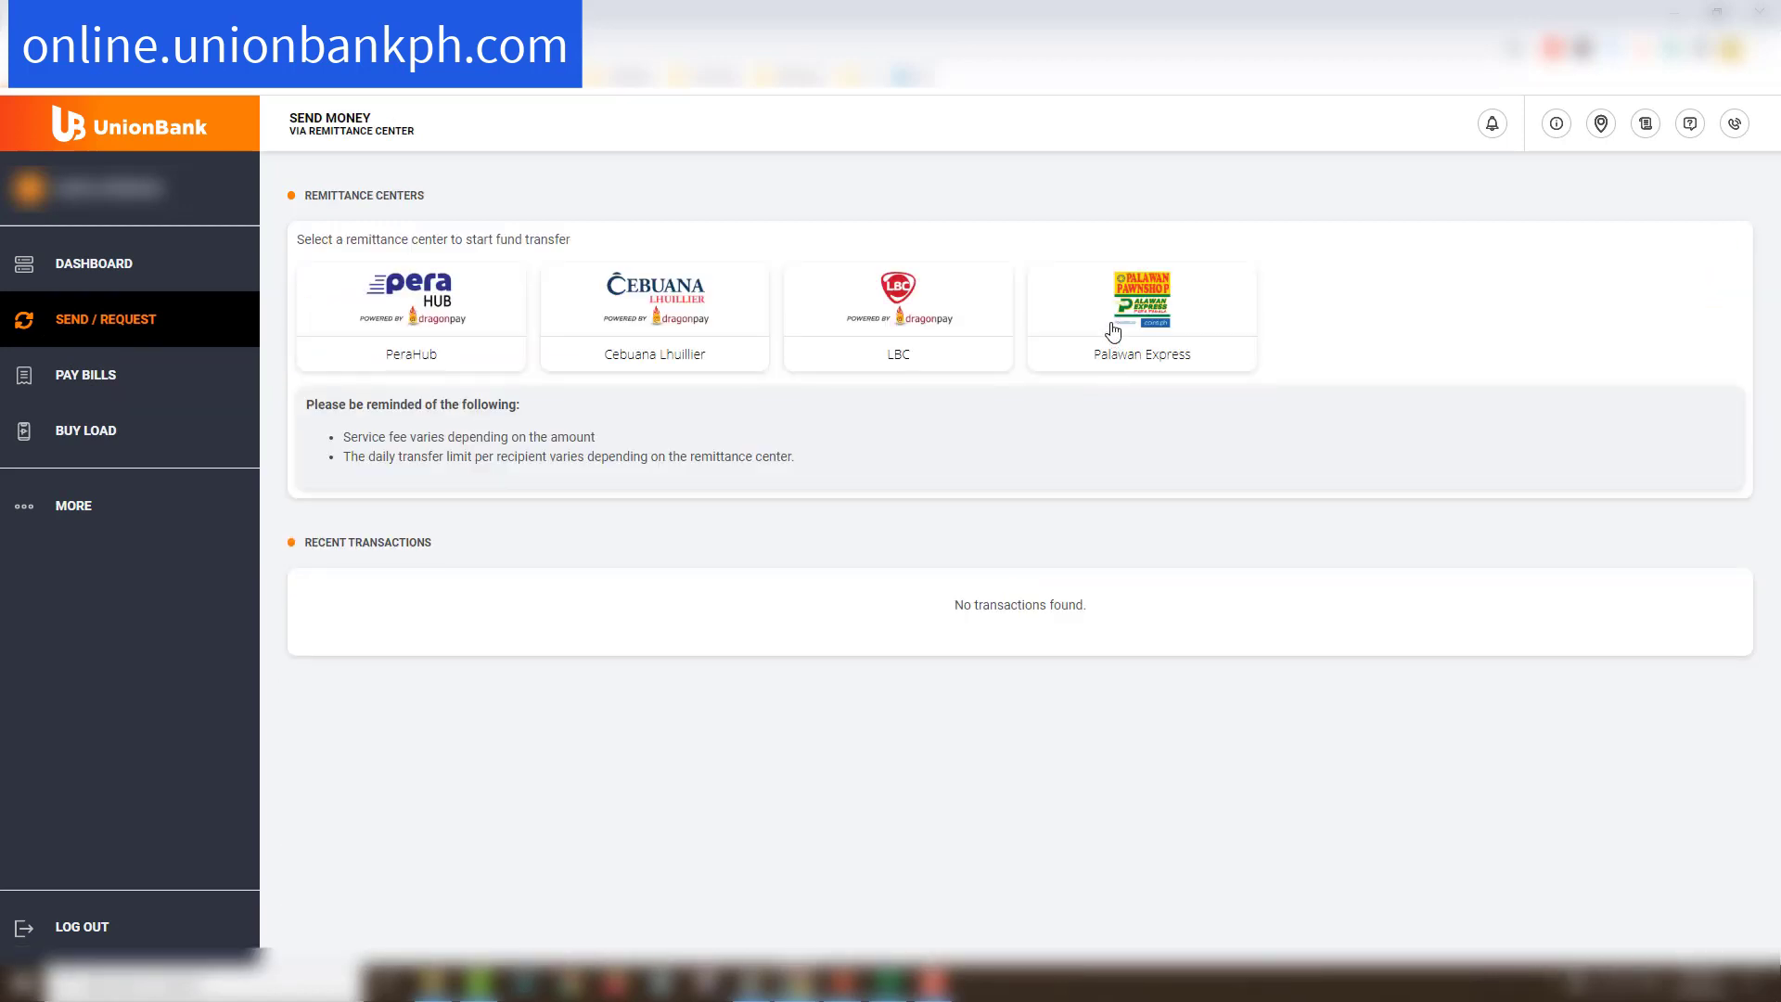
left_click(1142, 329)
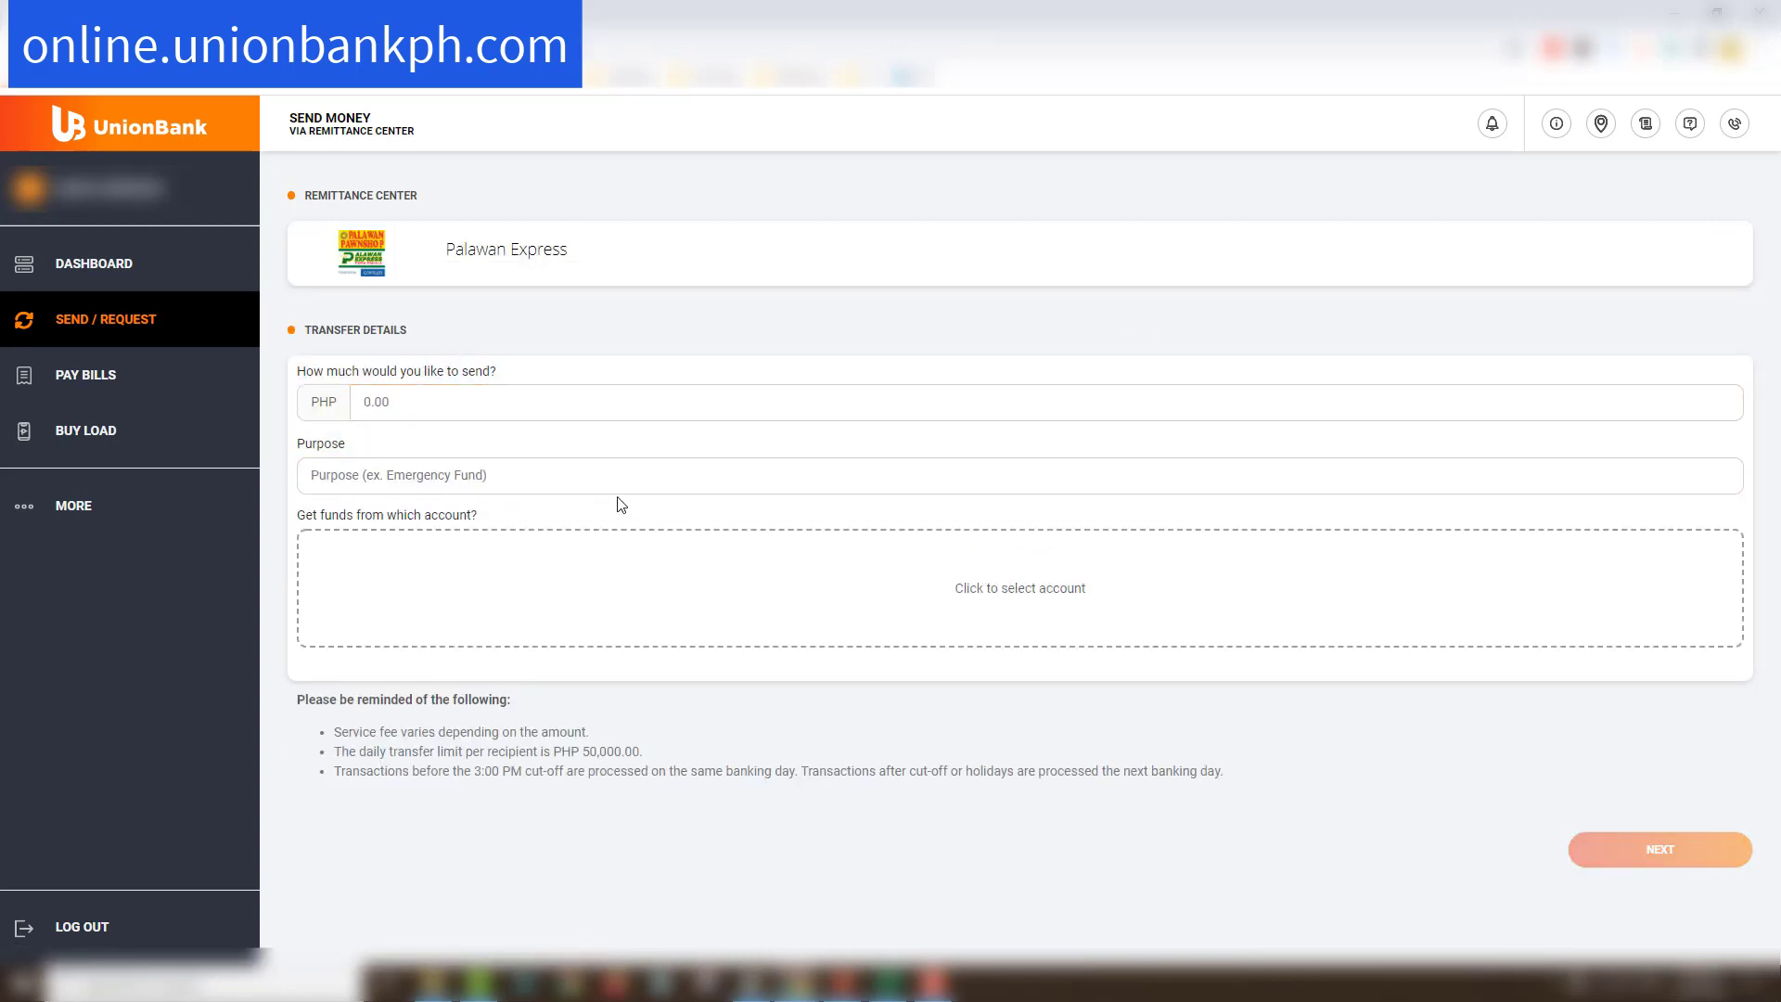
left_click(1017, 592)
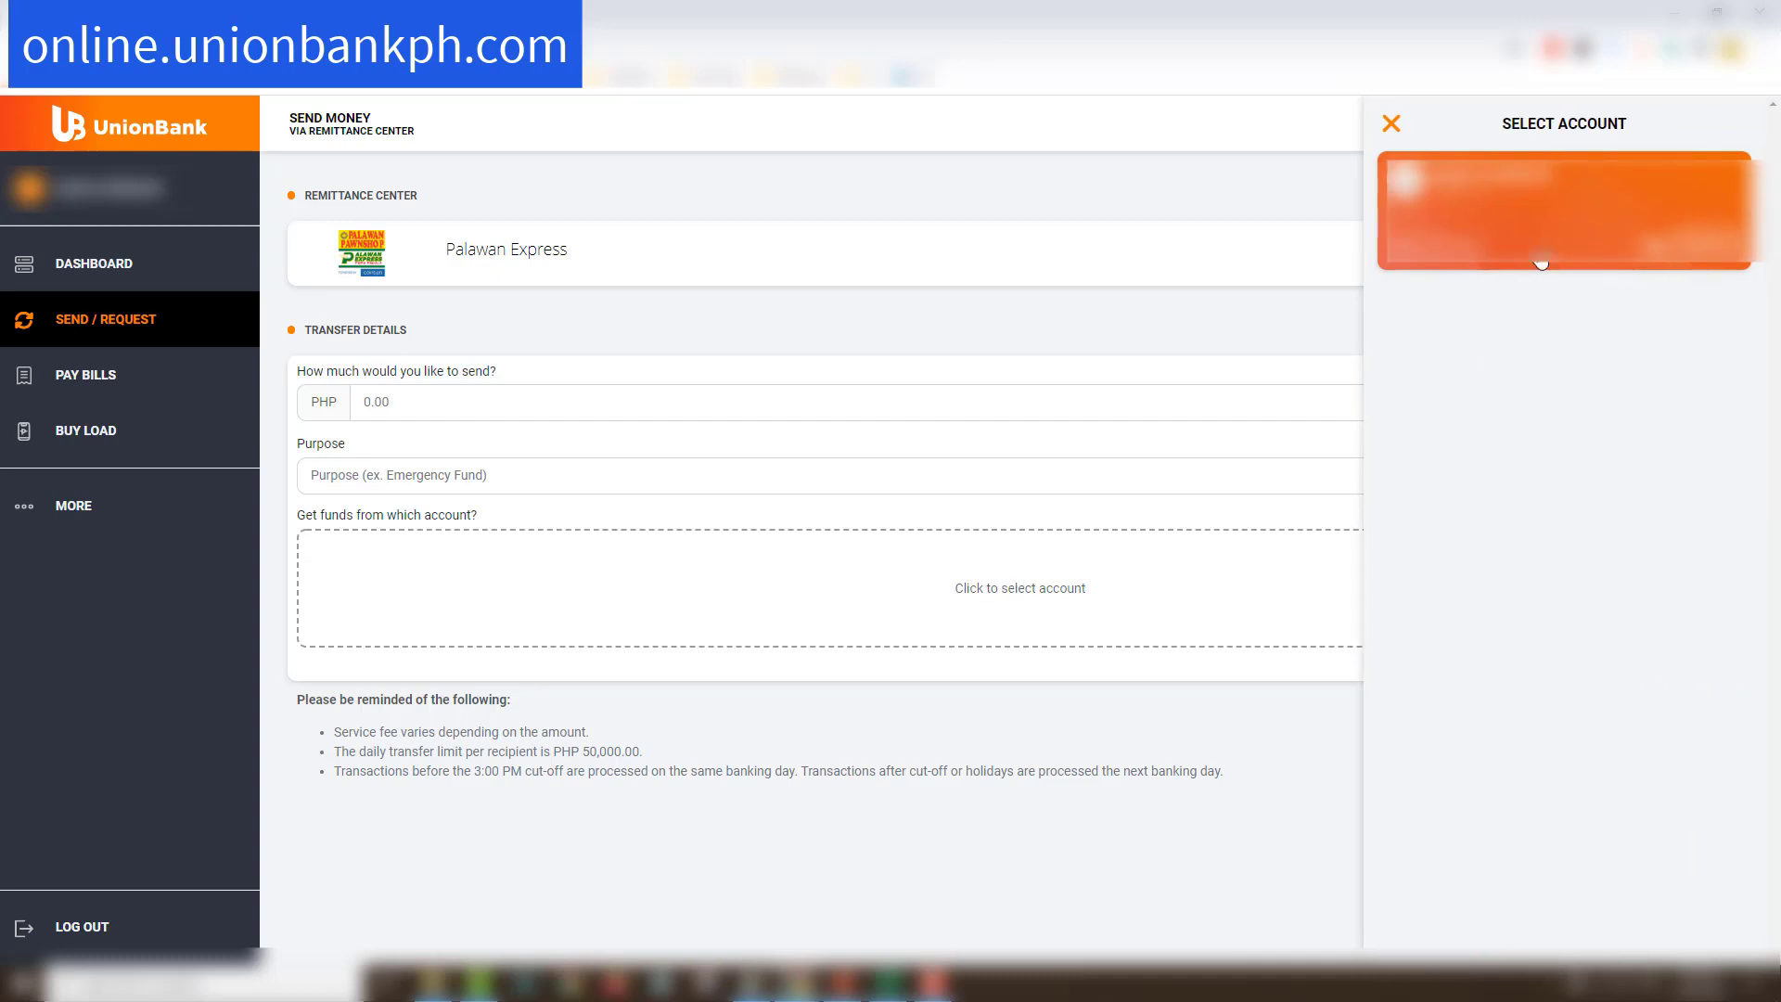
left_click(1535, 228)
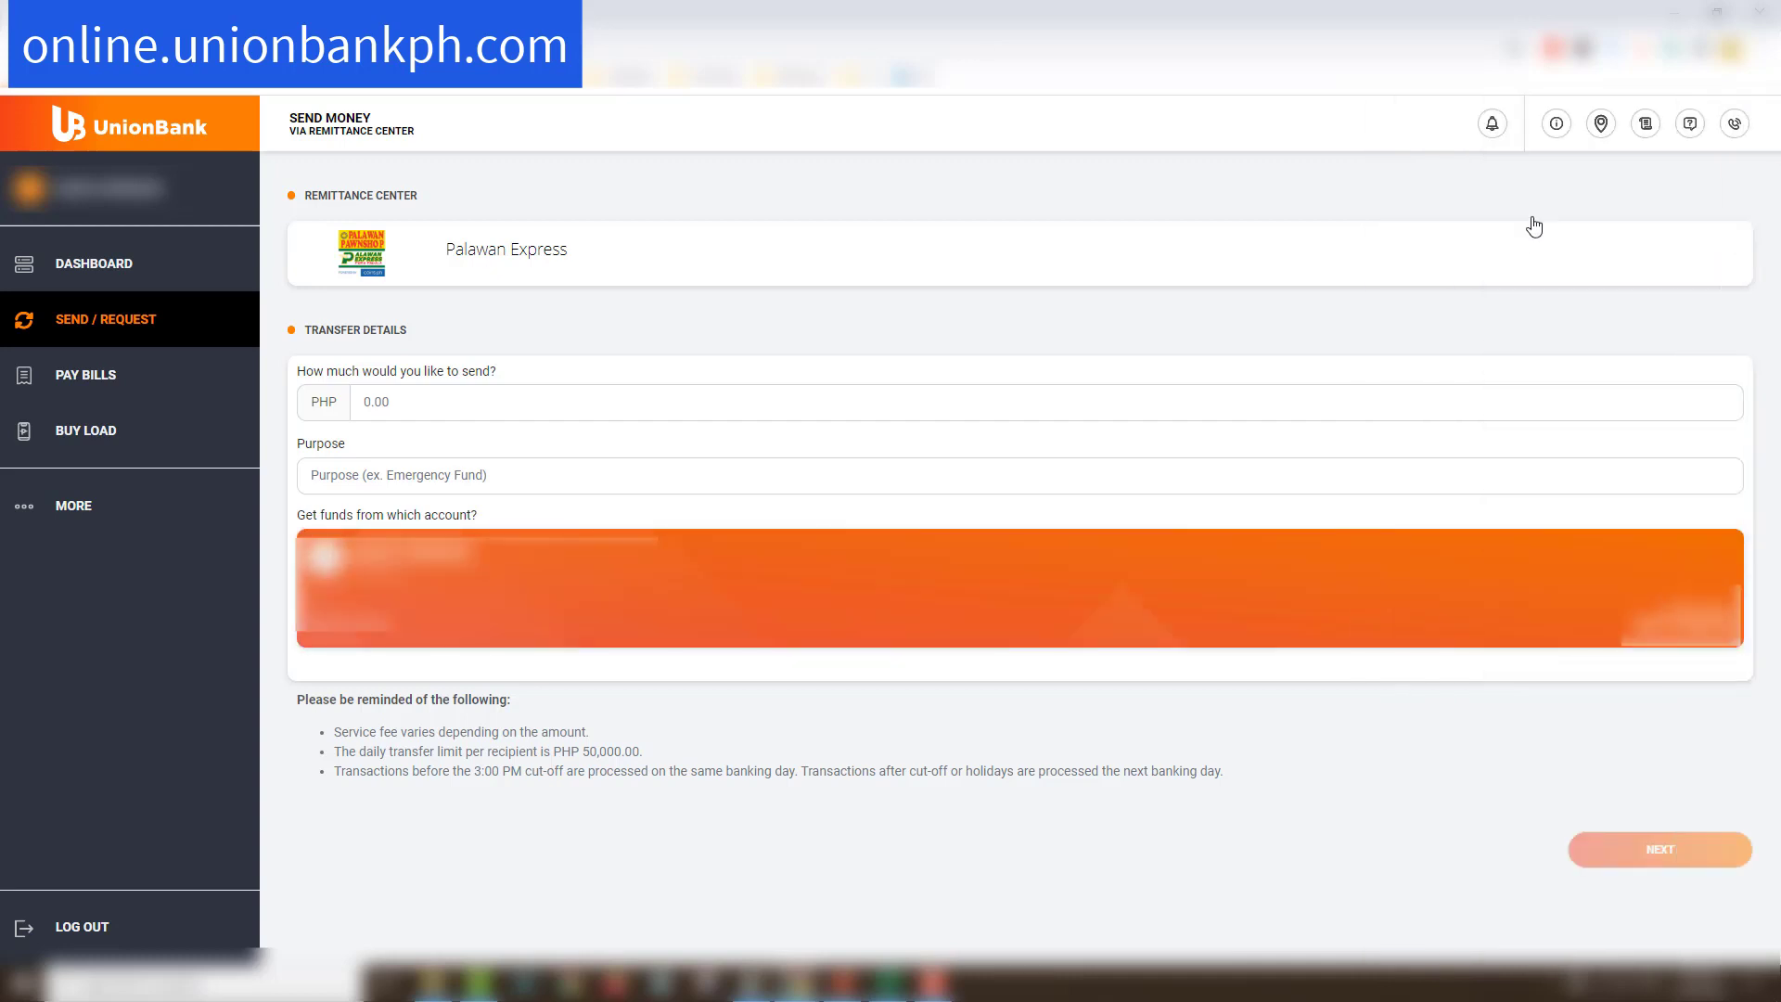
Set the Palawan Express transfer amount to PHP 1,000 and the purpose to Allowance.
left_click(440, 404)
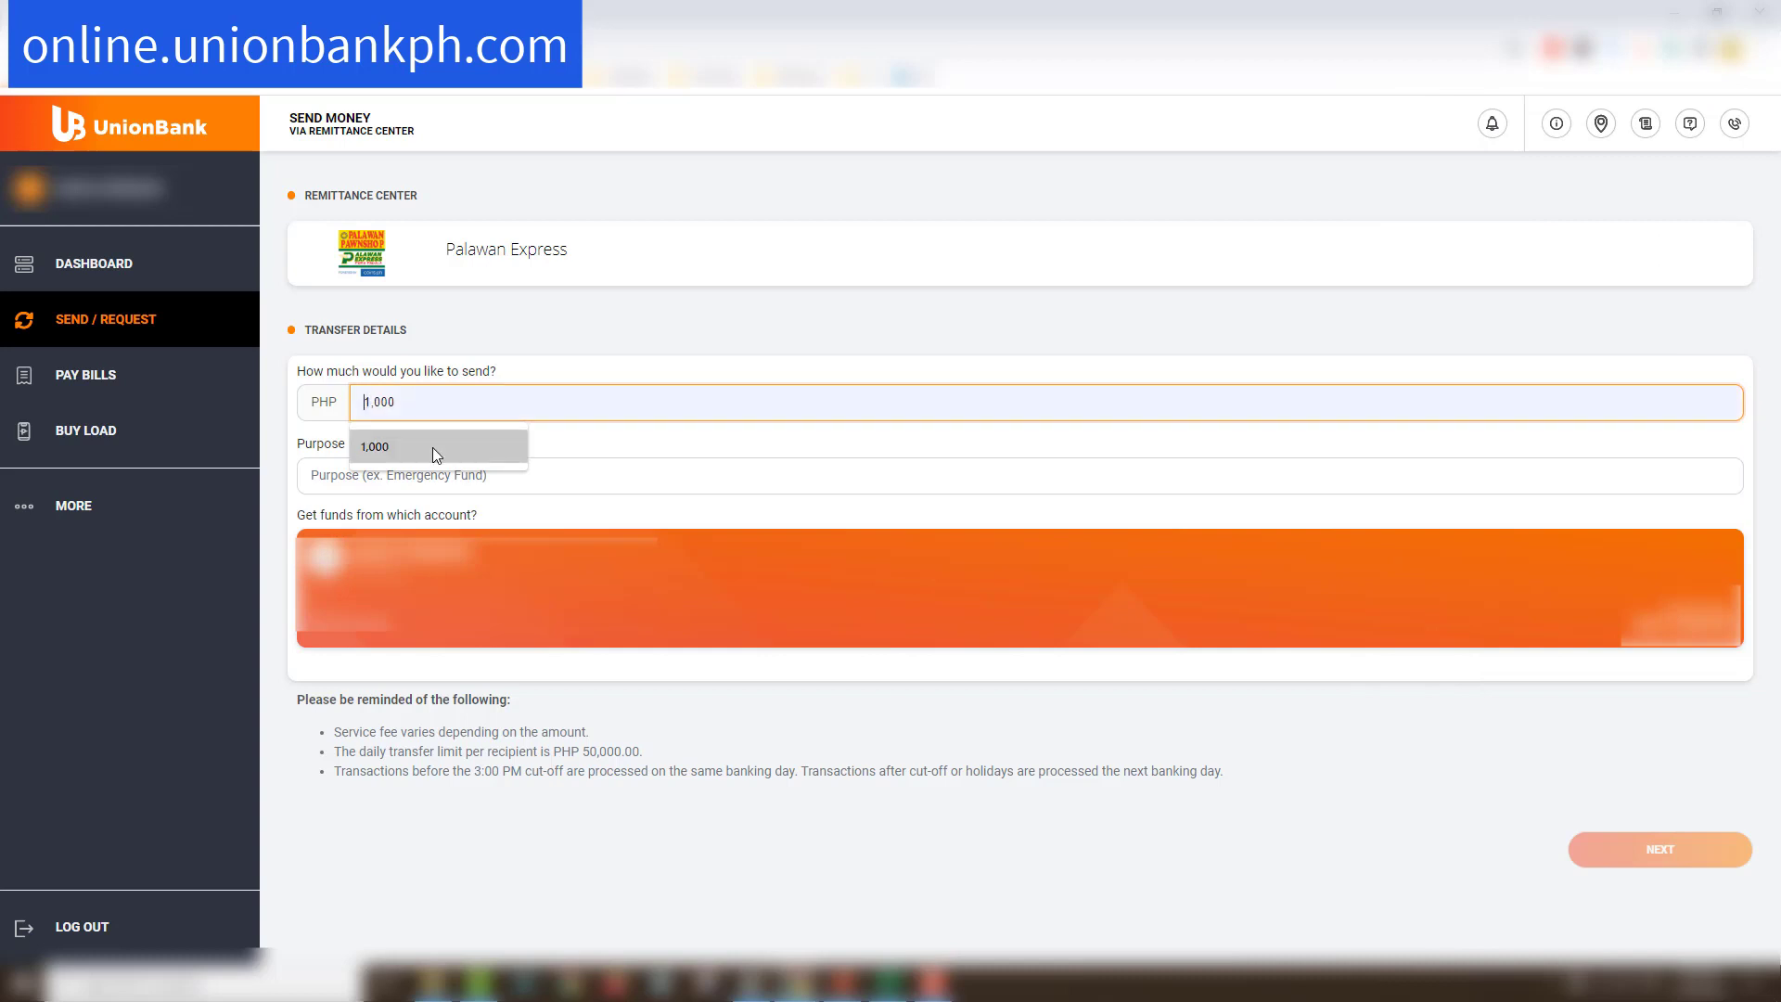
left_click(432, 447)
left_click(411, 475)
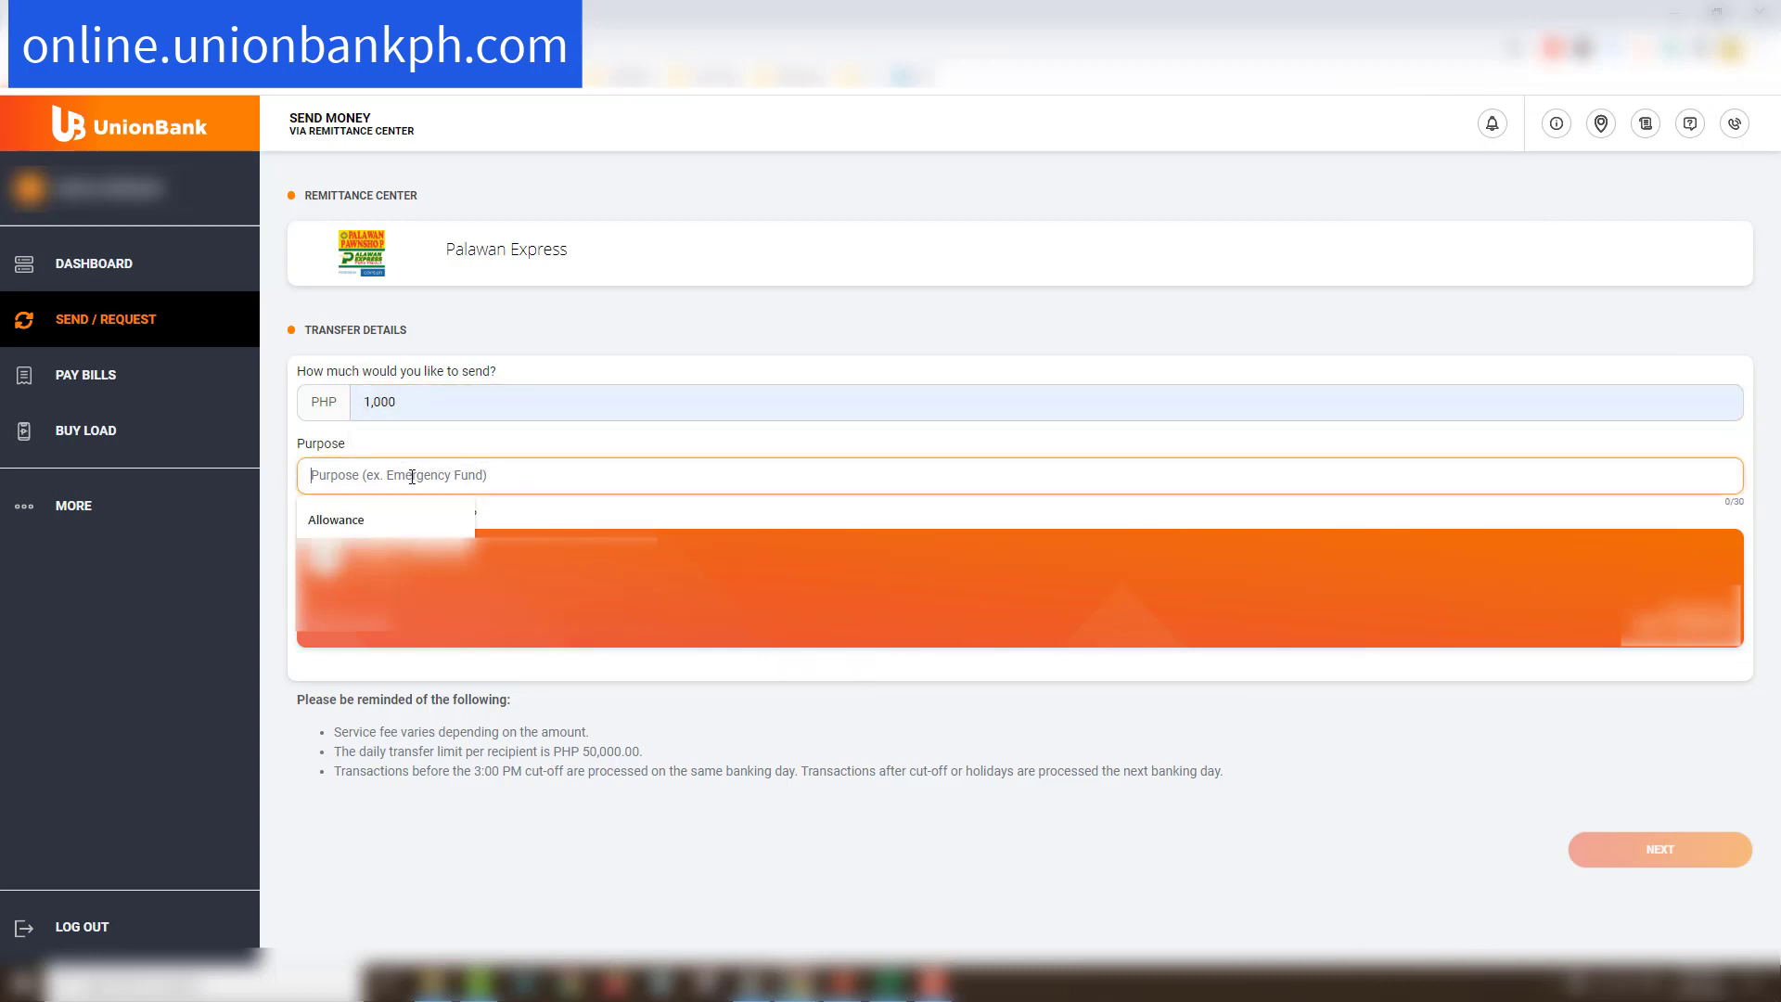
left_click(386, 520)
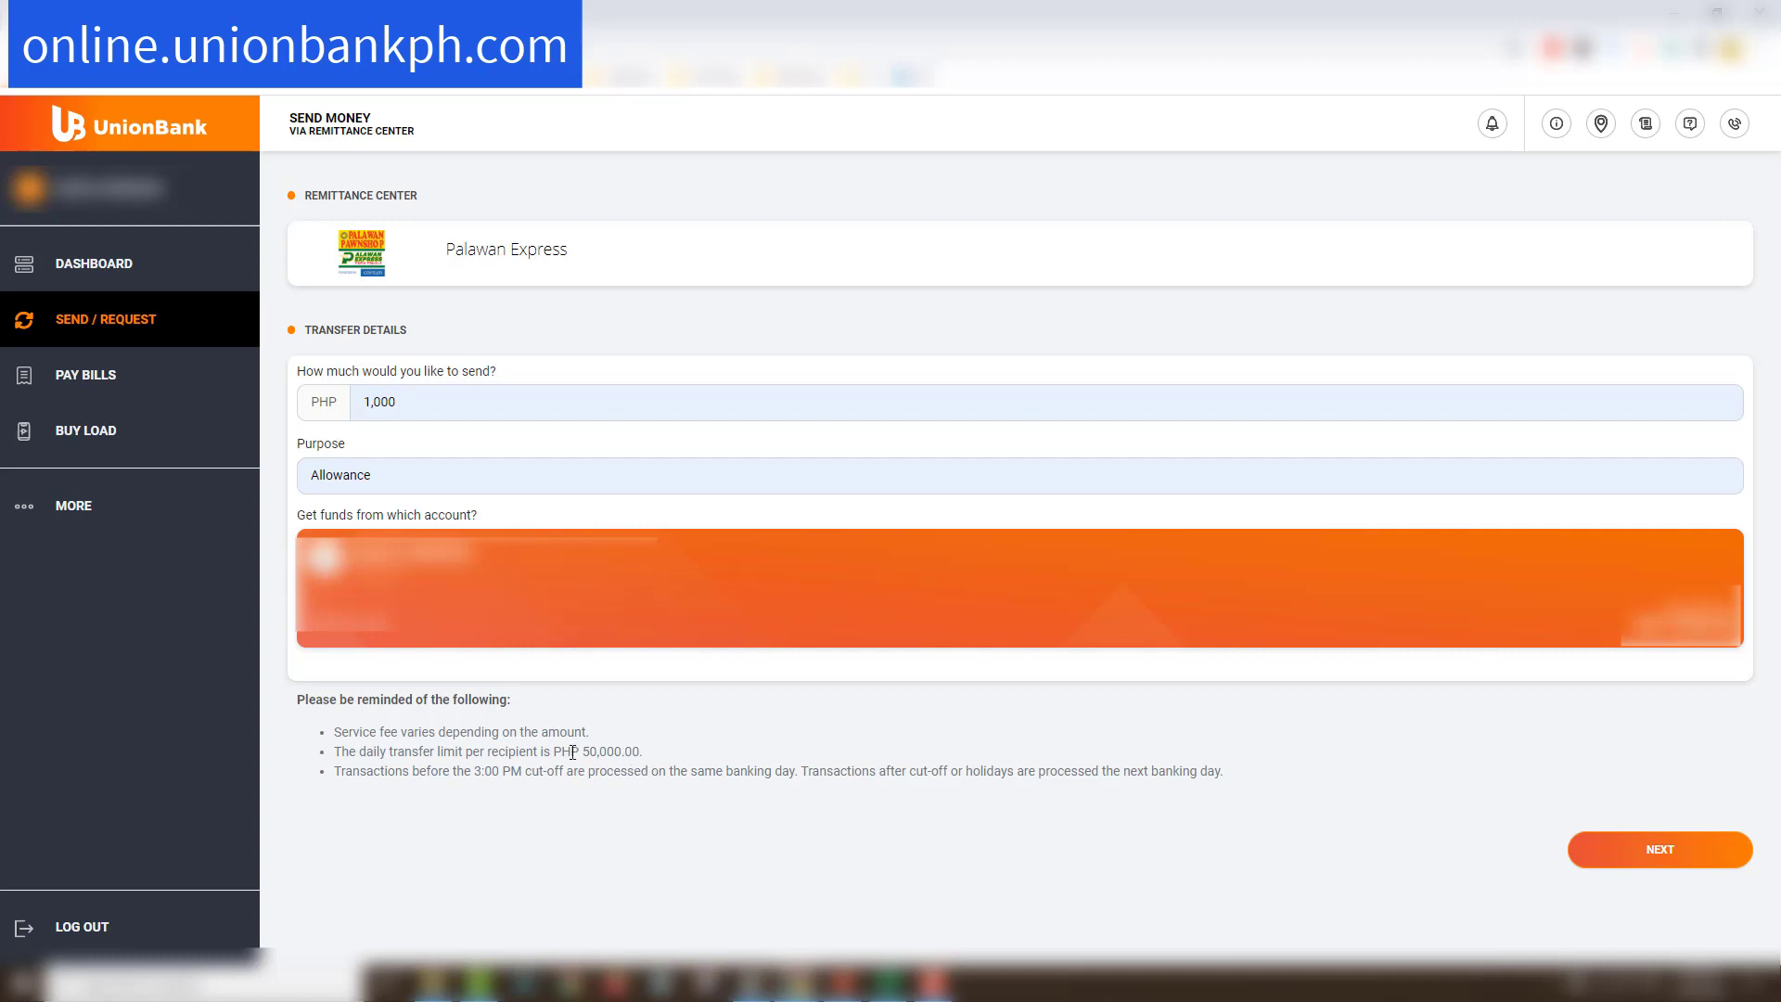
Review the transfer reminders and check the service fee for the Palawan Express transfer, without proceeding.
left_click(663, 779)
left_click(498, 771)
left_click(1673, 855)
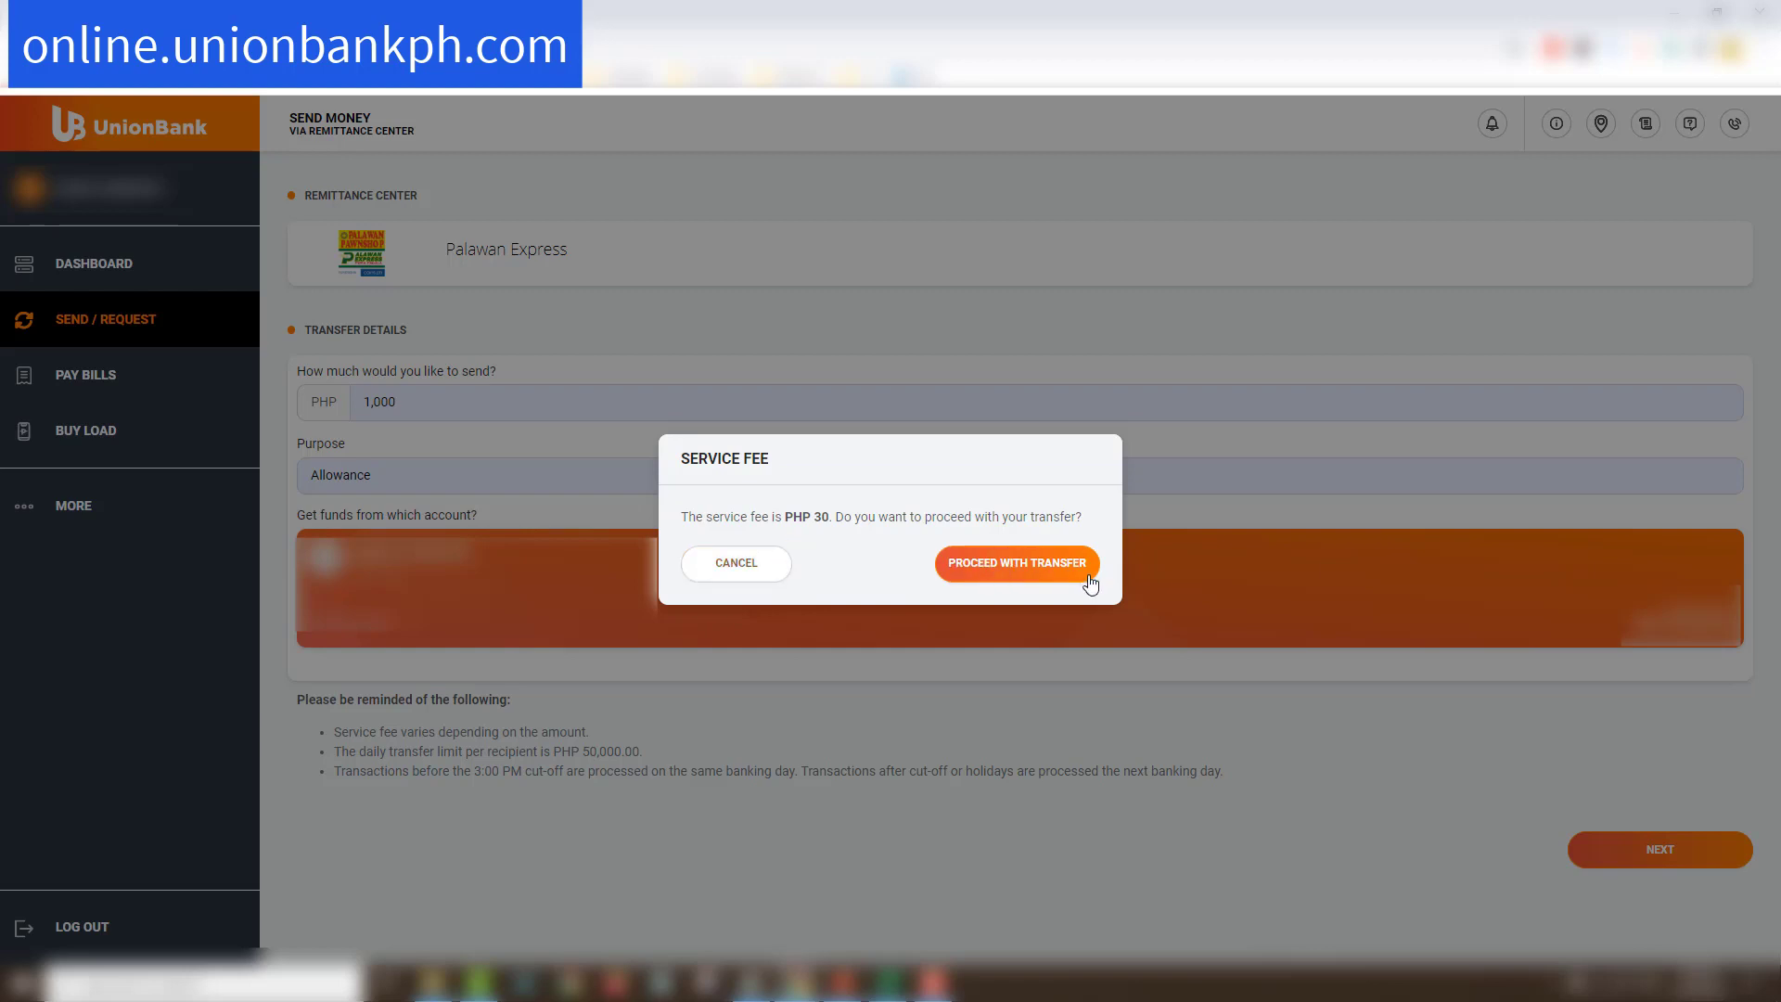
left_click(729, 566)
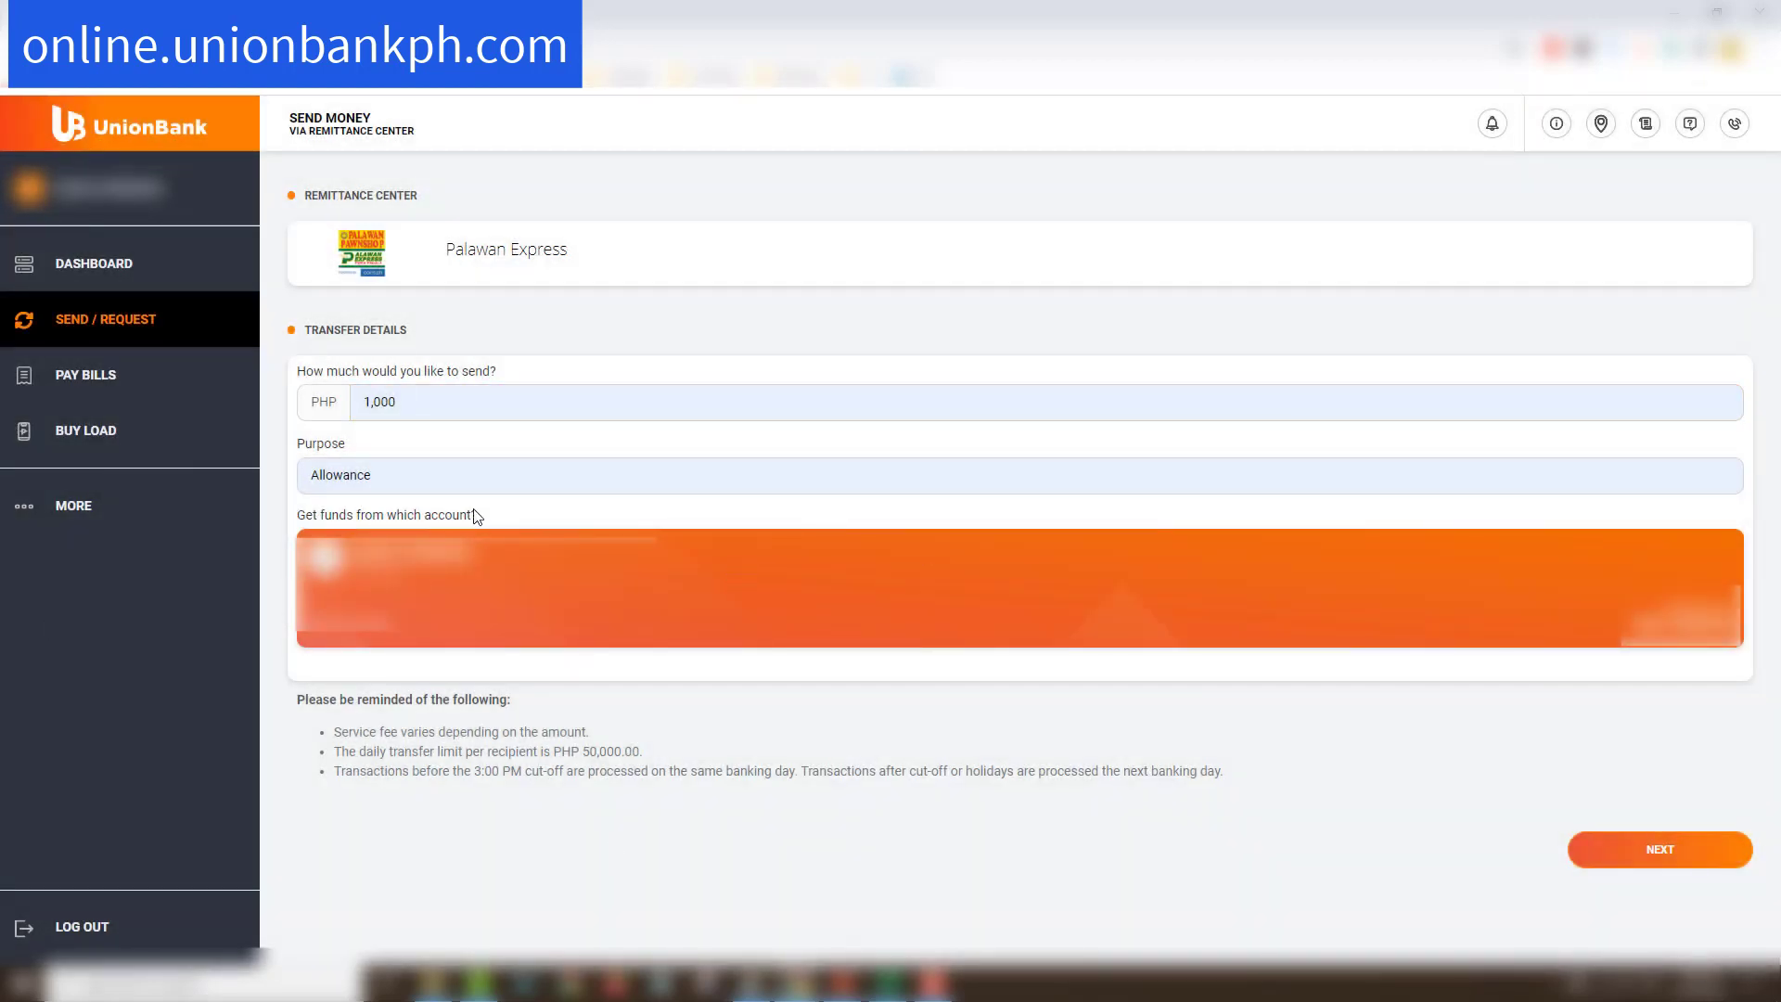
left_click(452, 362)
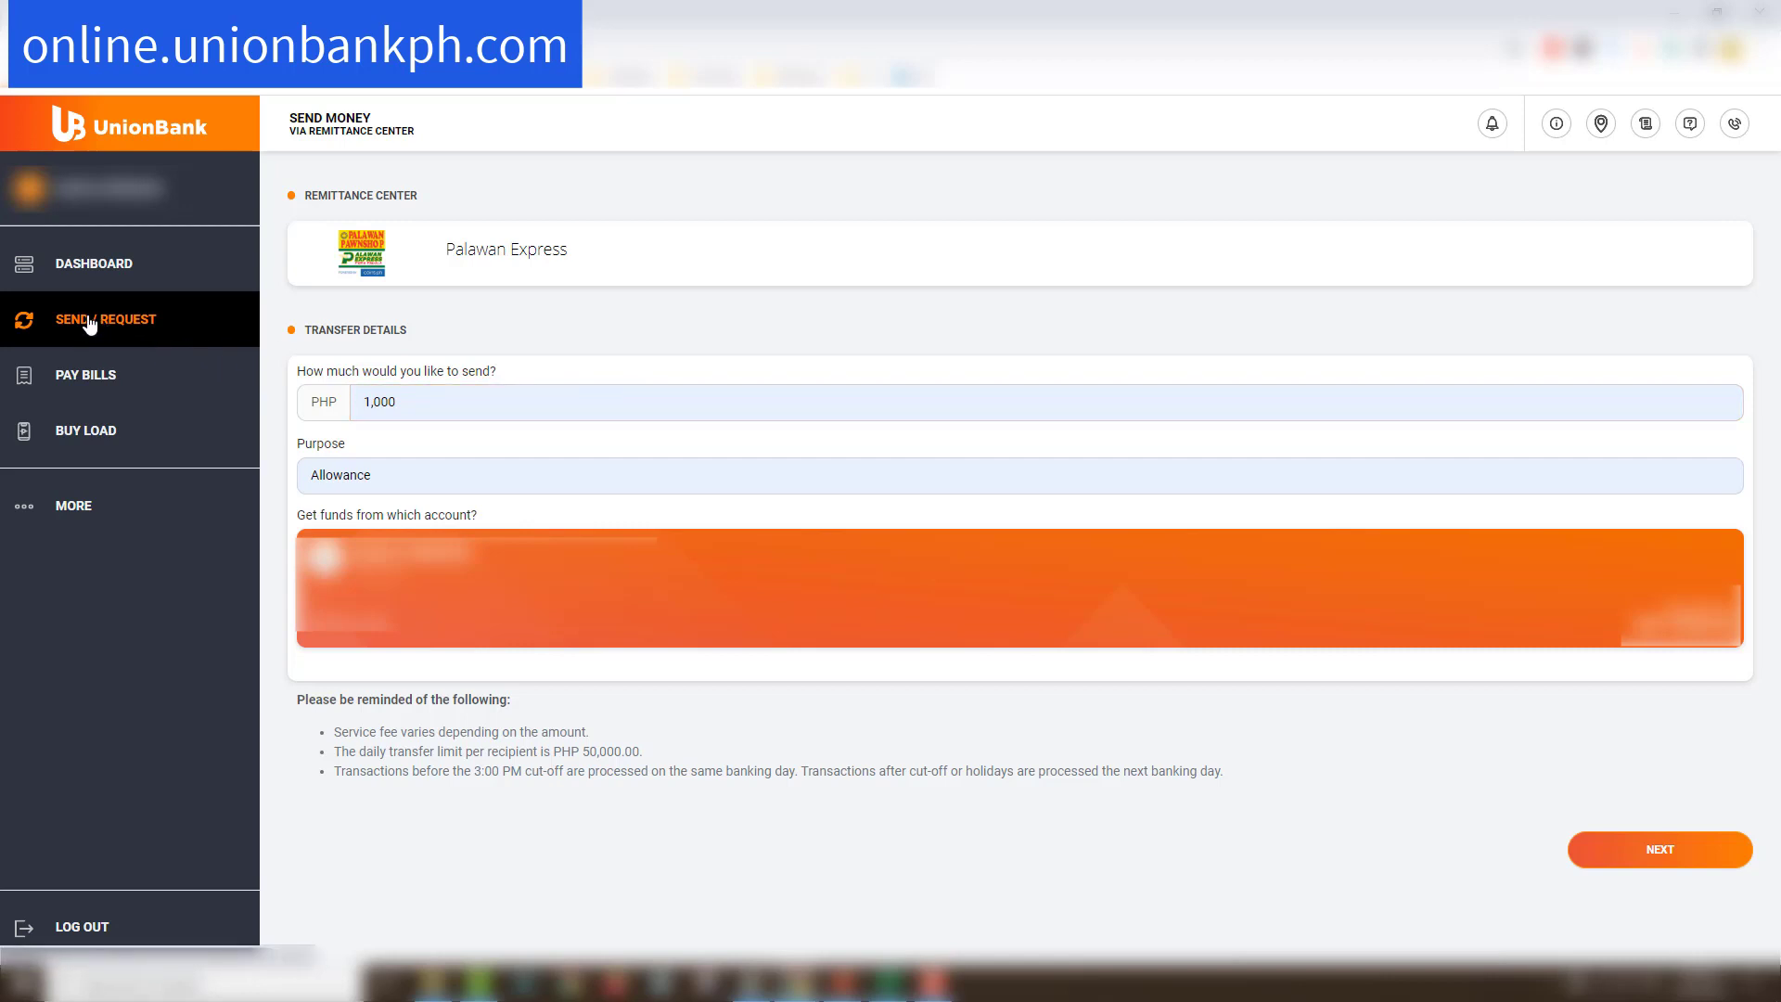
Start a new remittance center transfer through PeraHub.
left_click(118, 323)
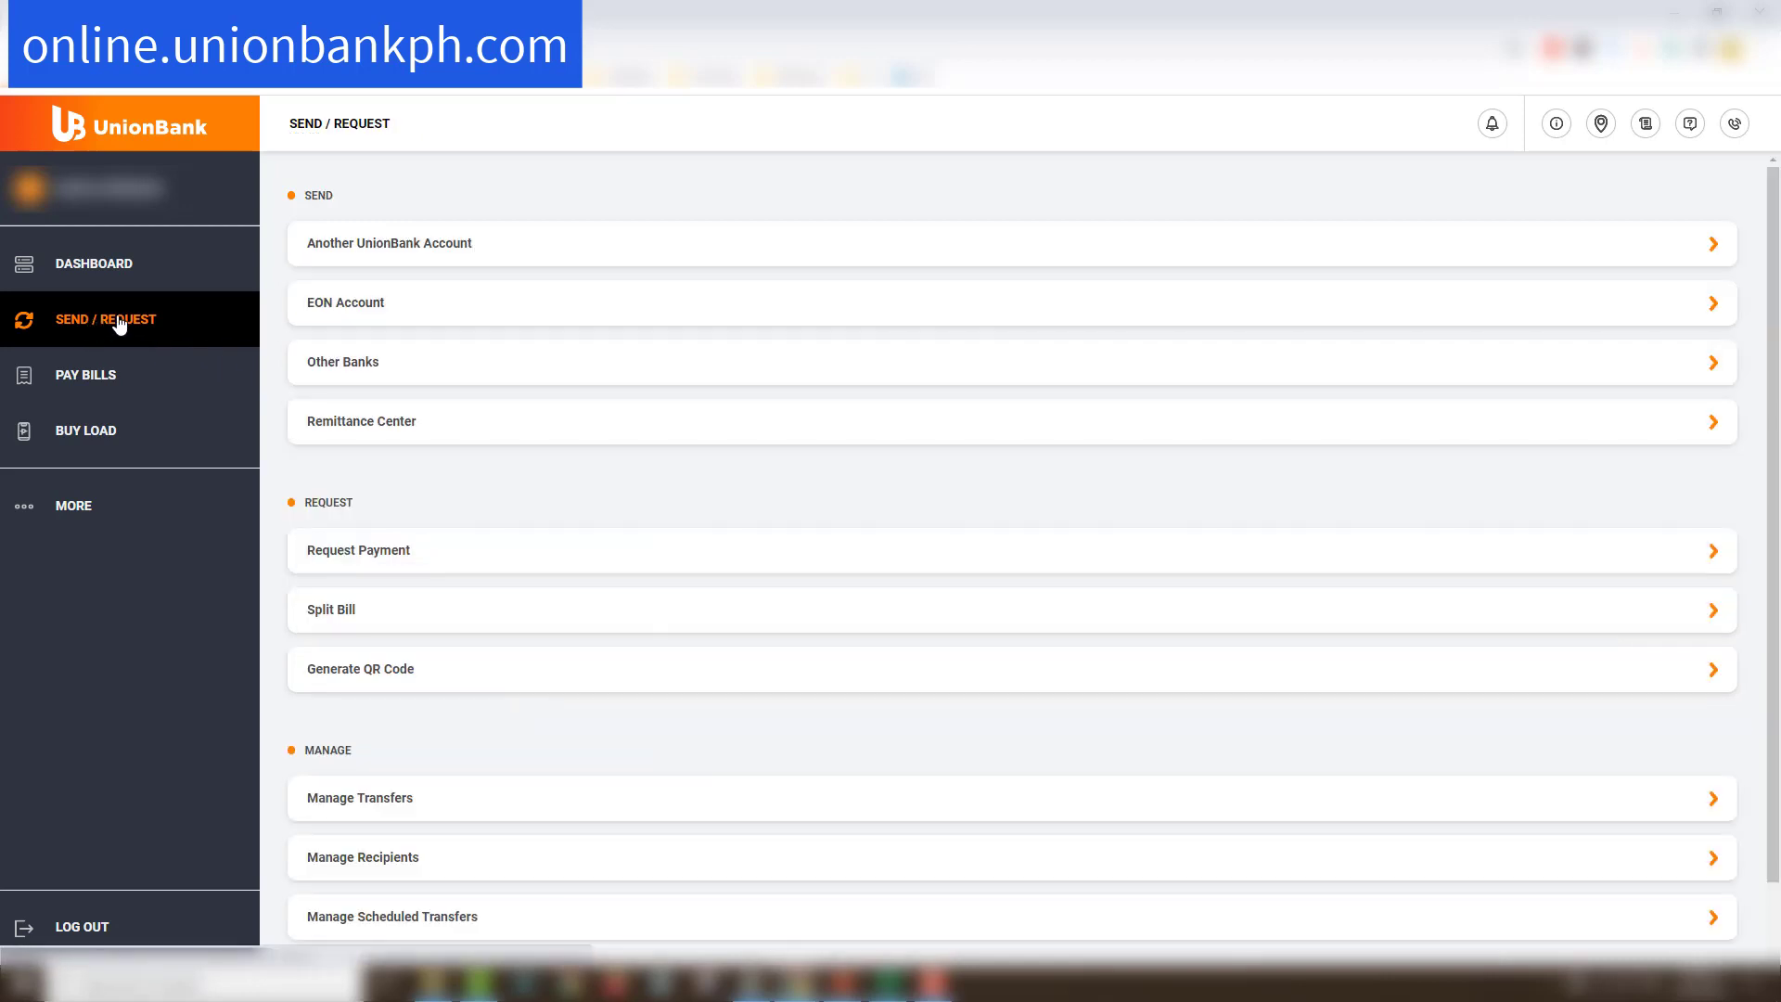
left_click(449, 418)
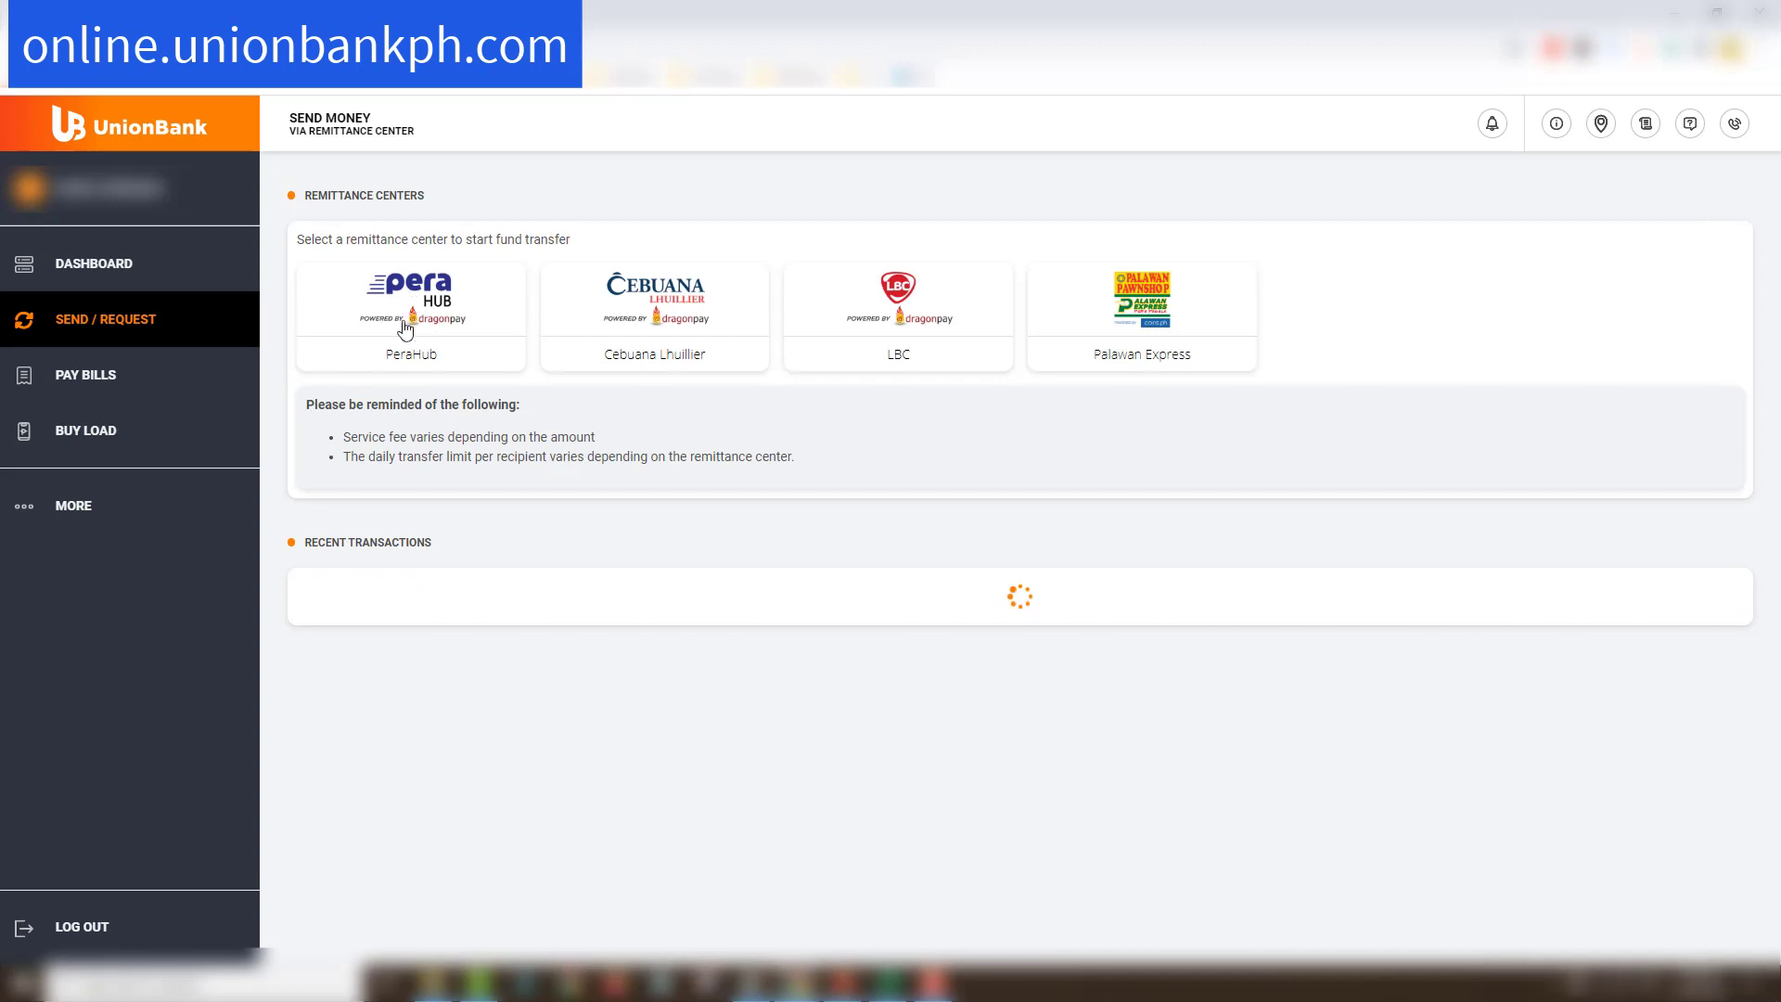
left_click(429, 318)
Try to check the service fee for a PHP 1,000 PeraHub transfer with purpose Allowance from the bank account.
left_click(408, 402)
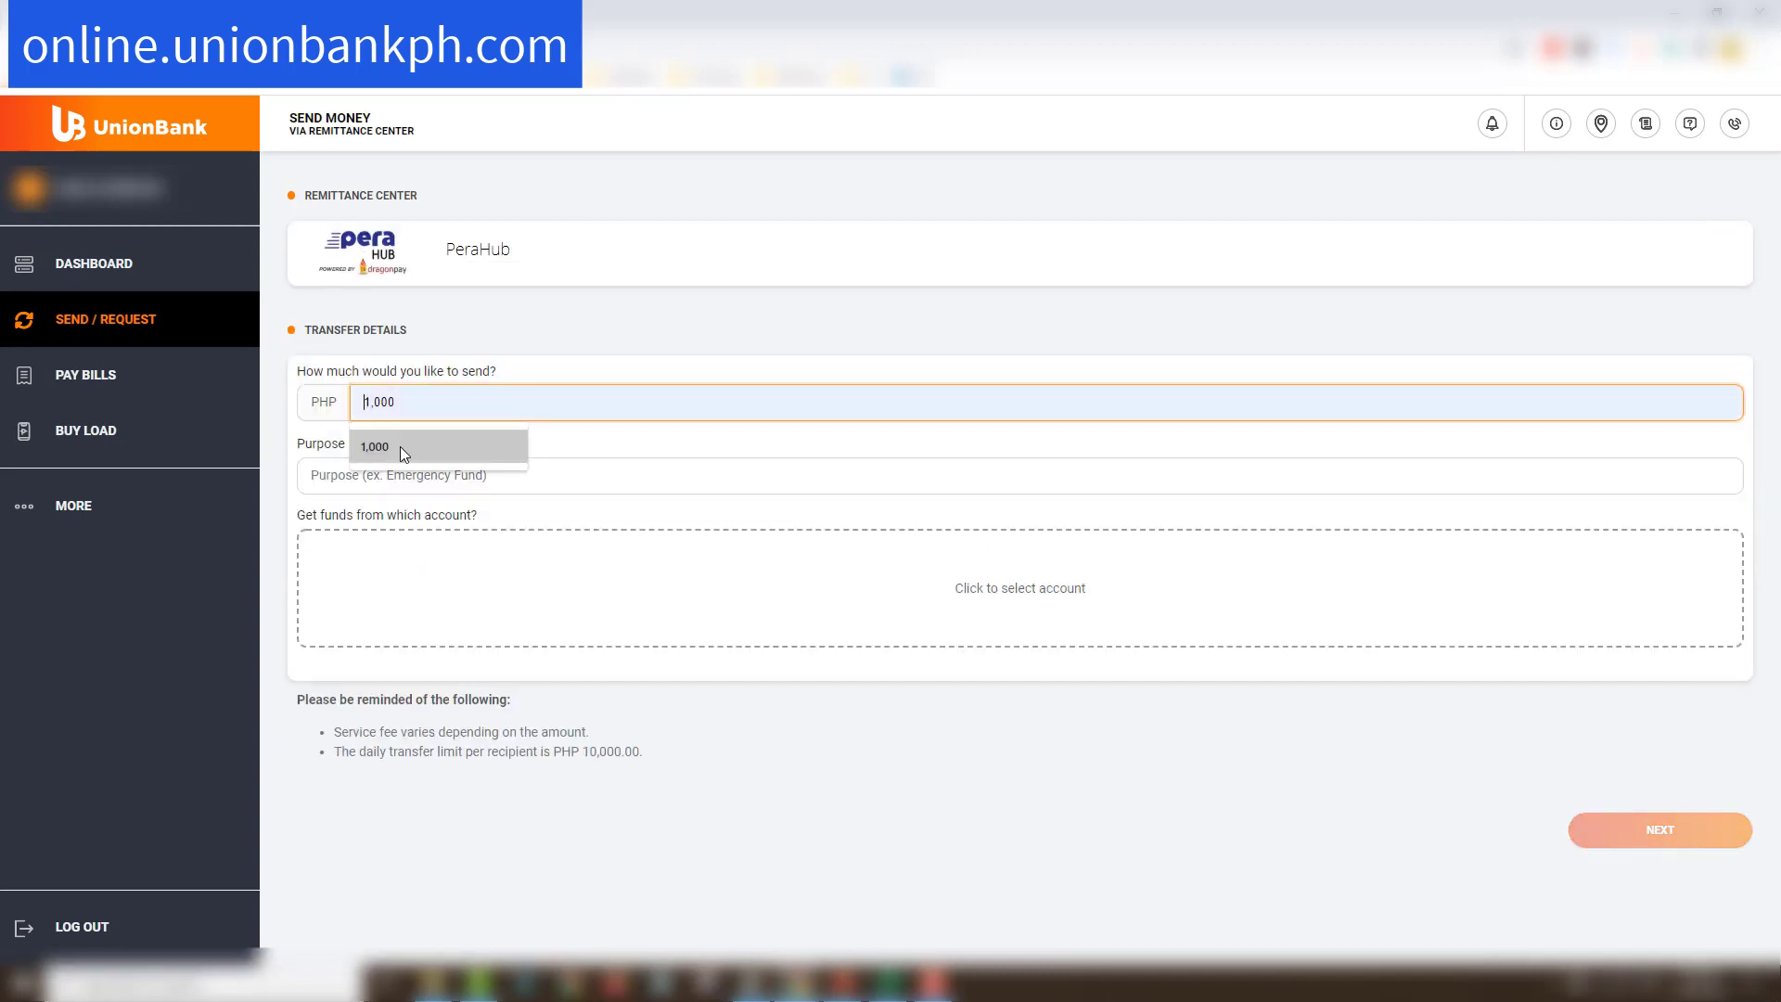
left_click(399, 445)
left_click(386, 478)
left_click(369, 527)
left_click(993, 607)
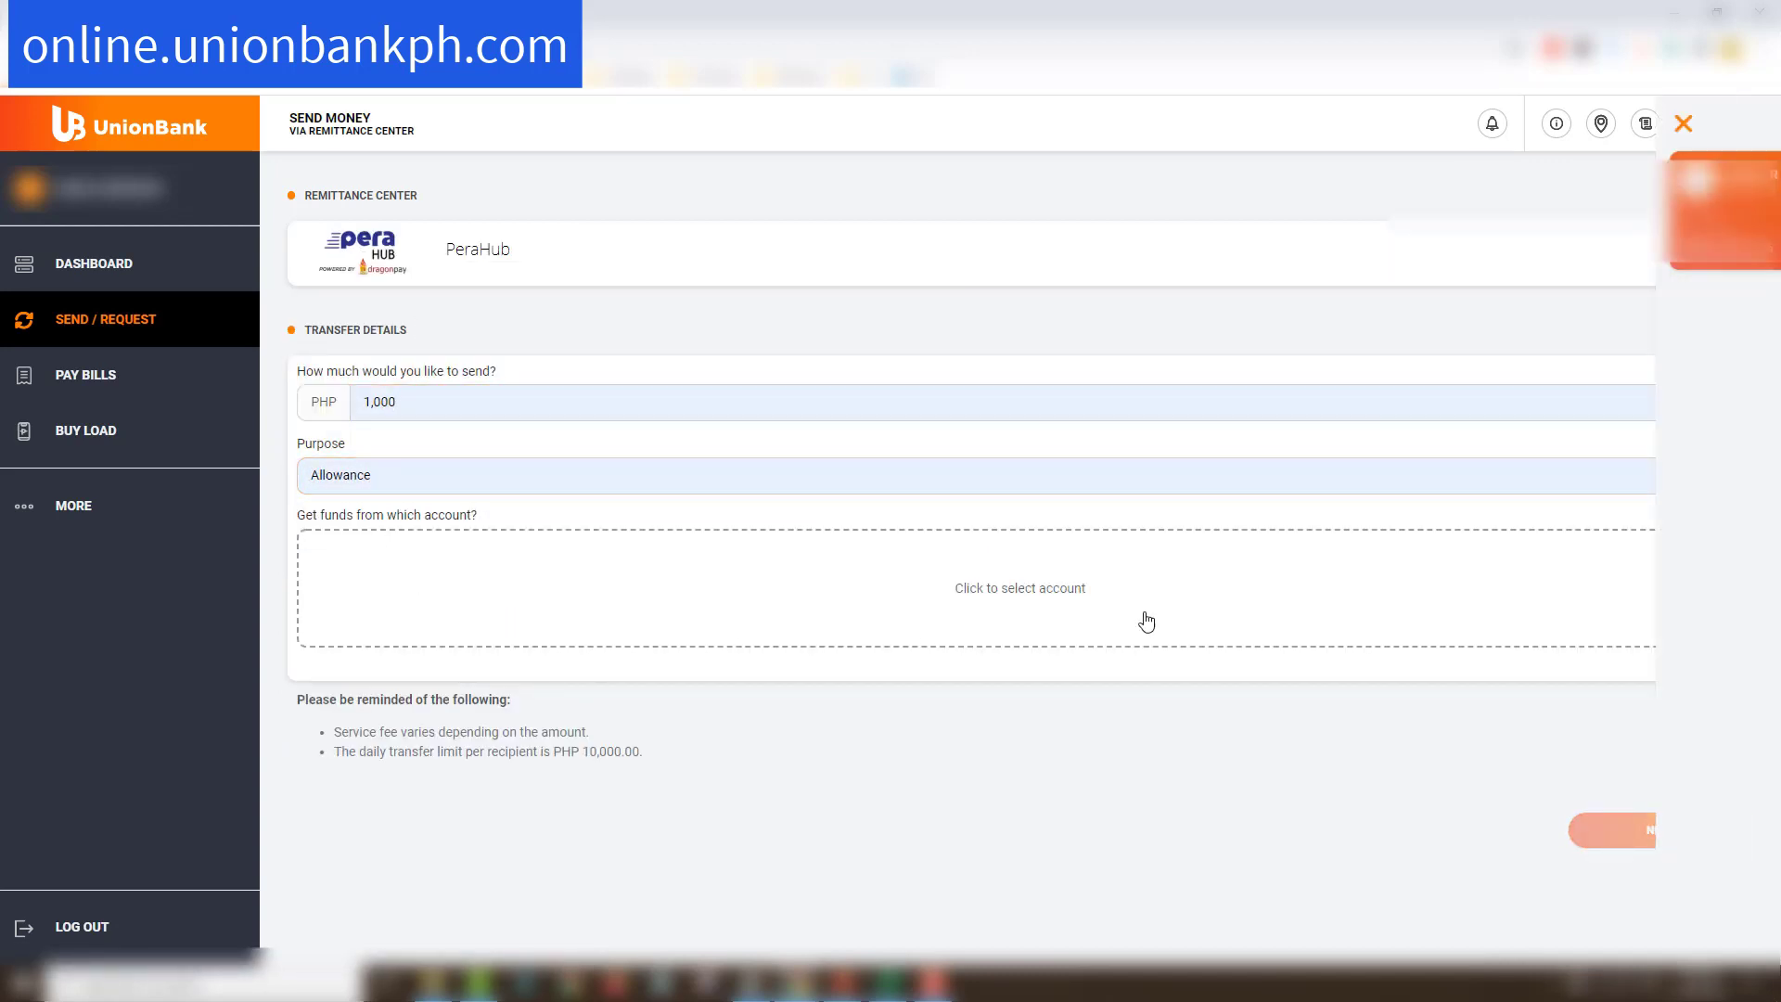
left_click(1582, 206)
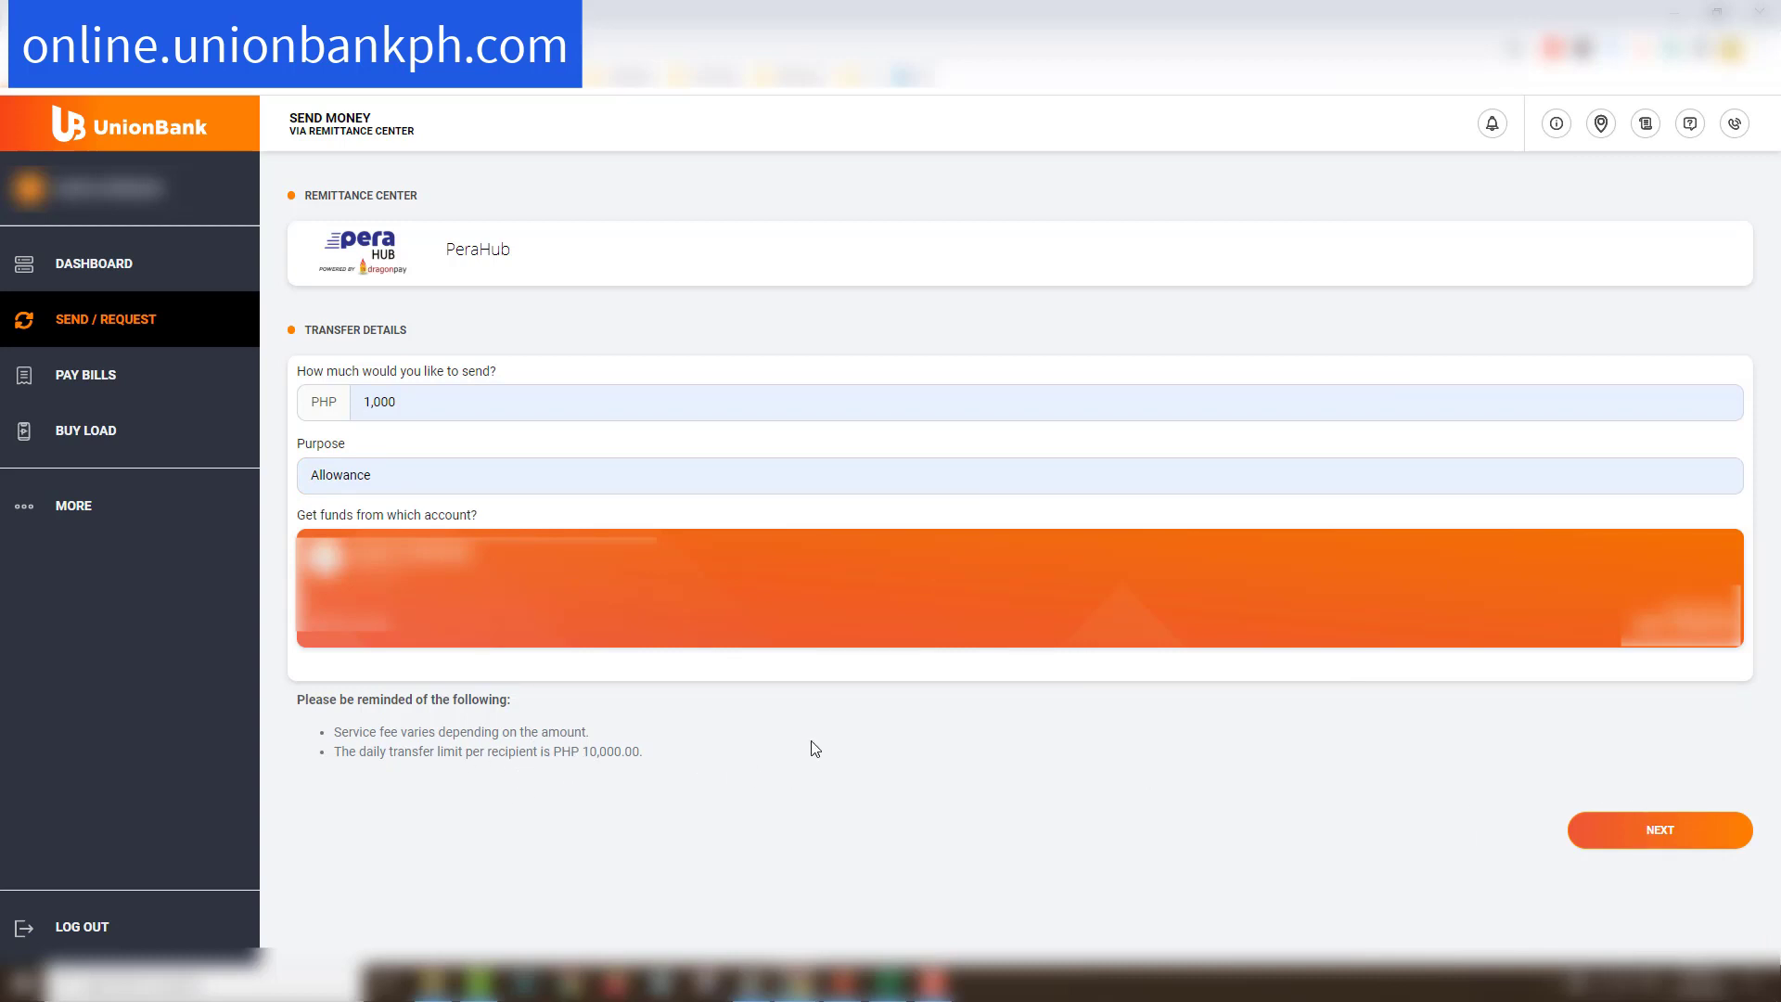
left_click(1659, 832)
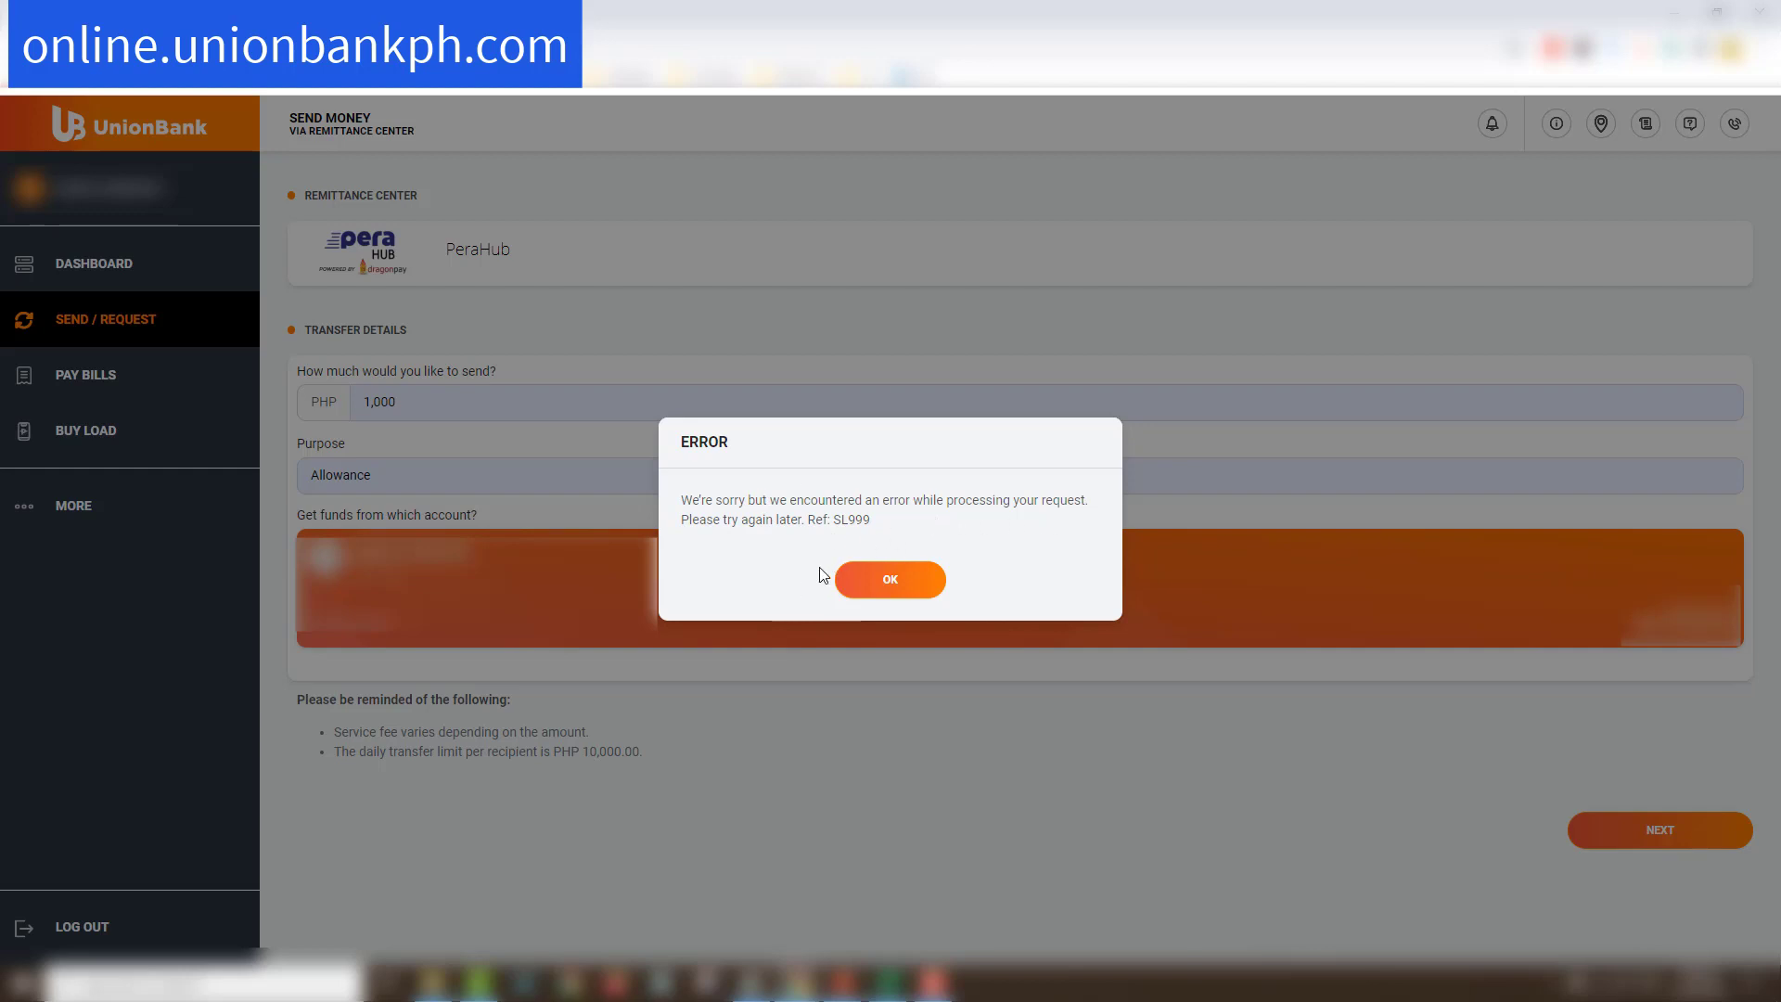
left_click(906, 582)
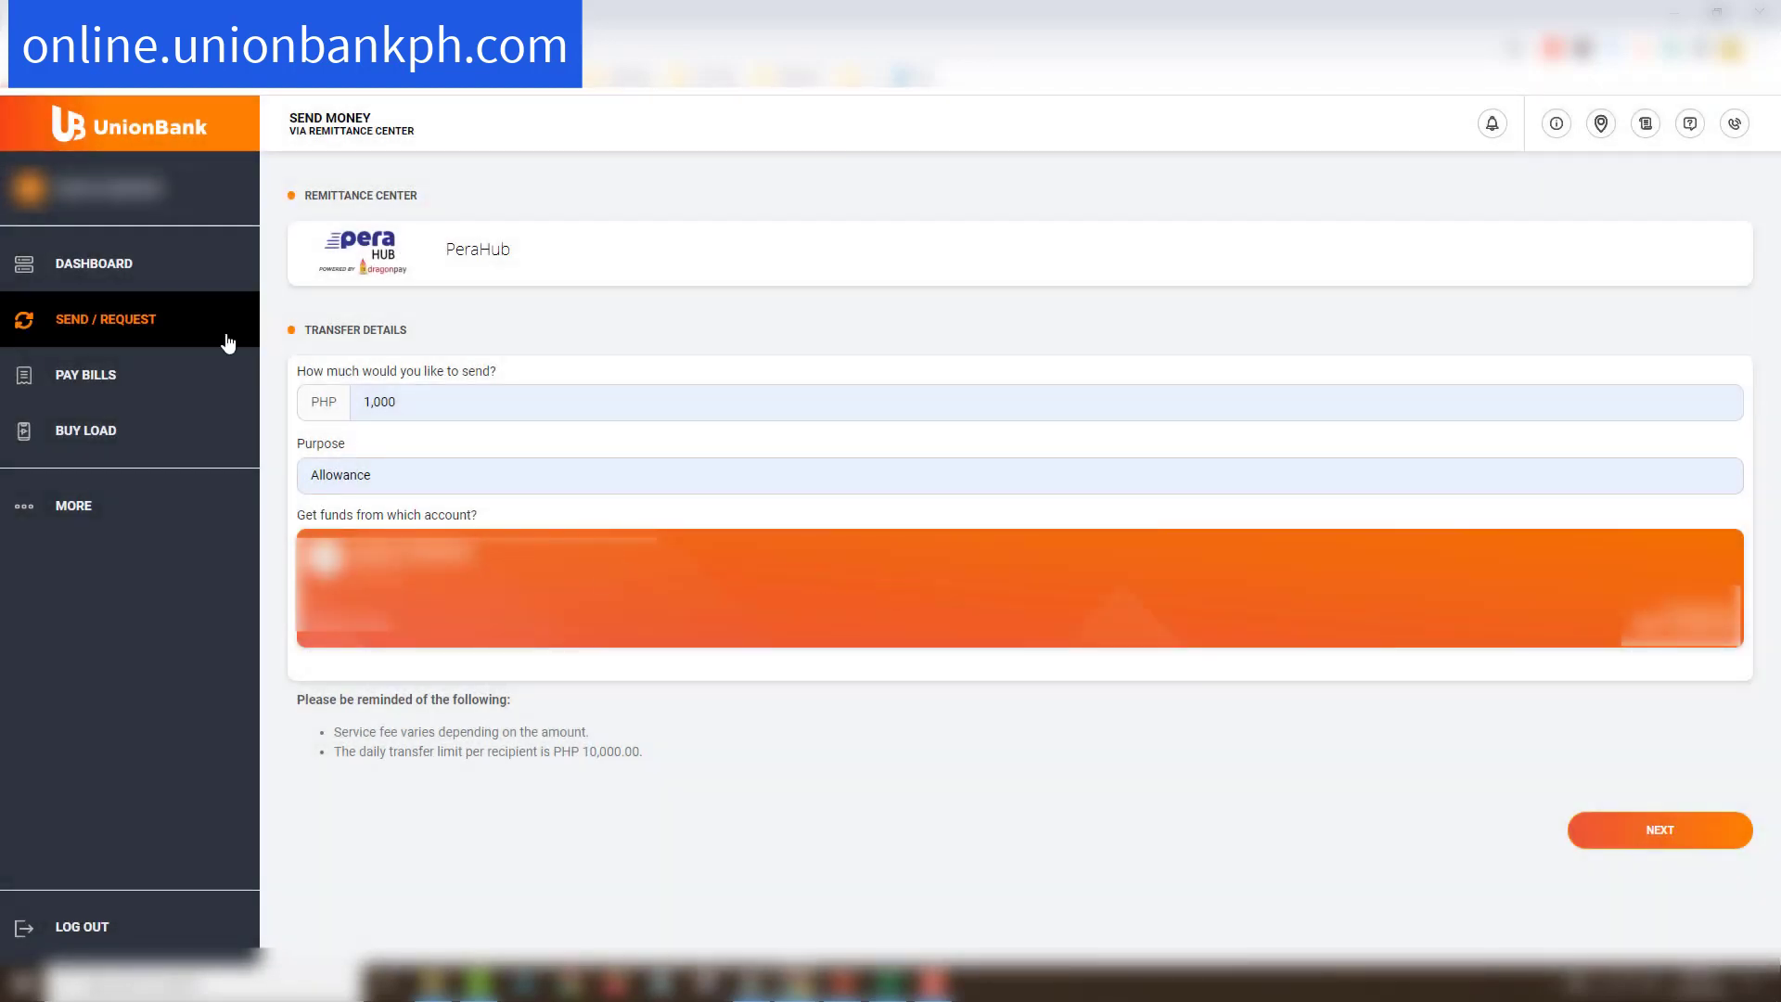
Start a new remittance center transfer through LBC with an amount of PHP 1,000 and the purpose Allowance.
left_click(77, 323)
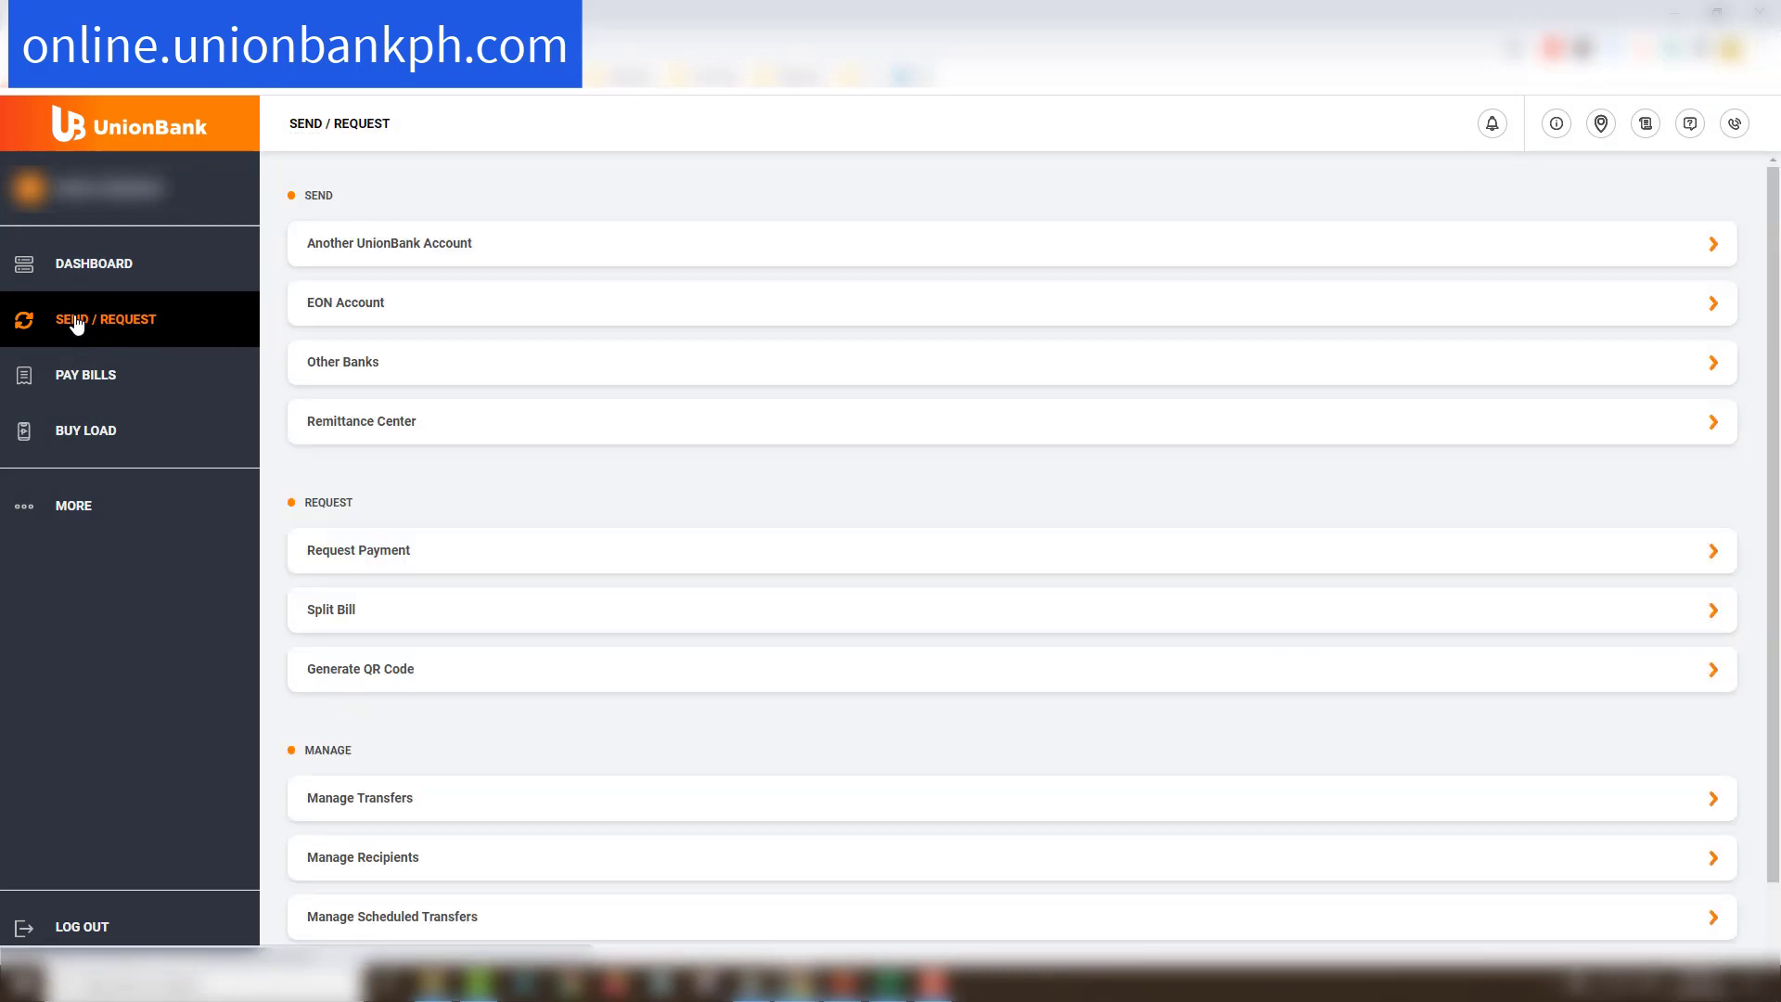
left_click(437, 419)
left_click(921, 356)
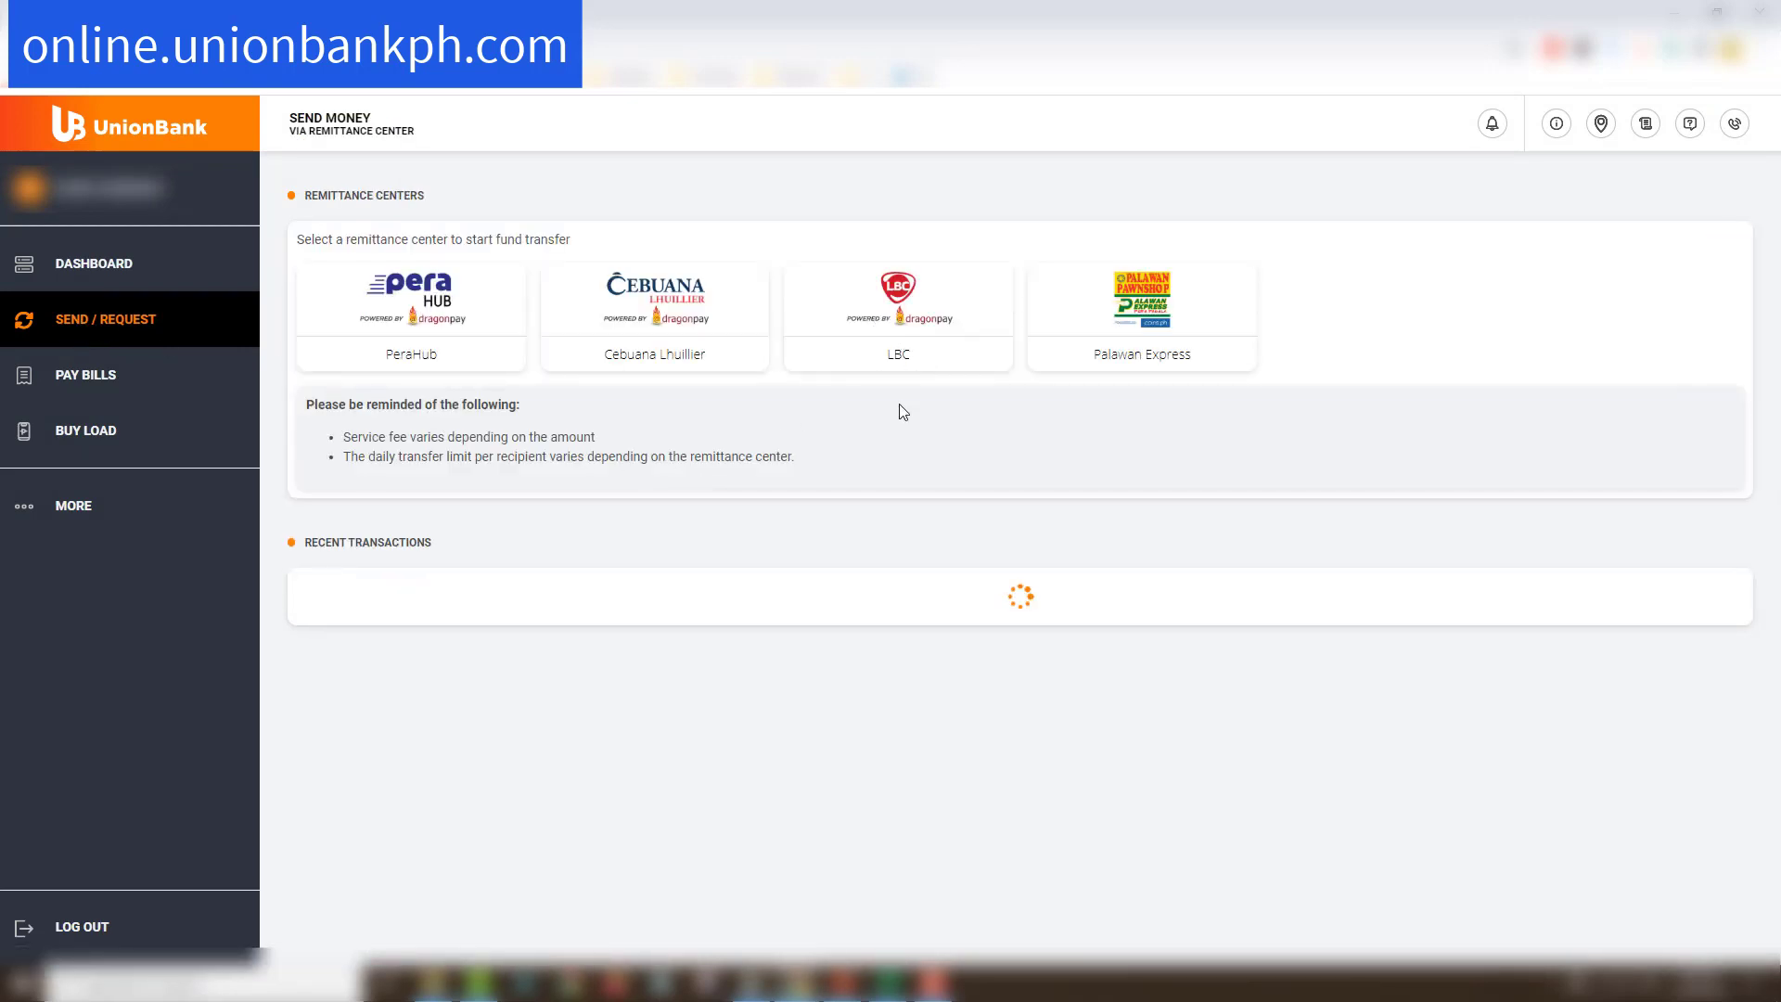
left_click(473, 449)
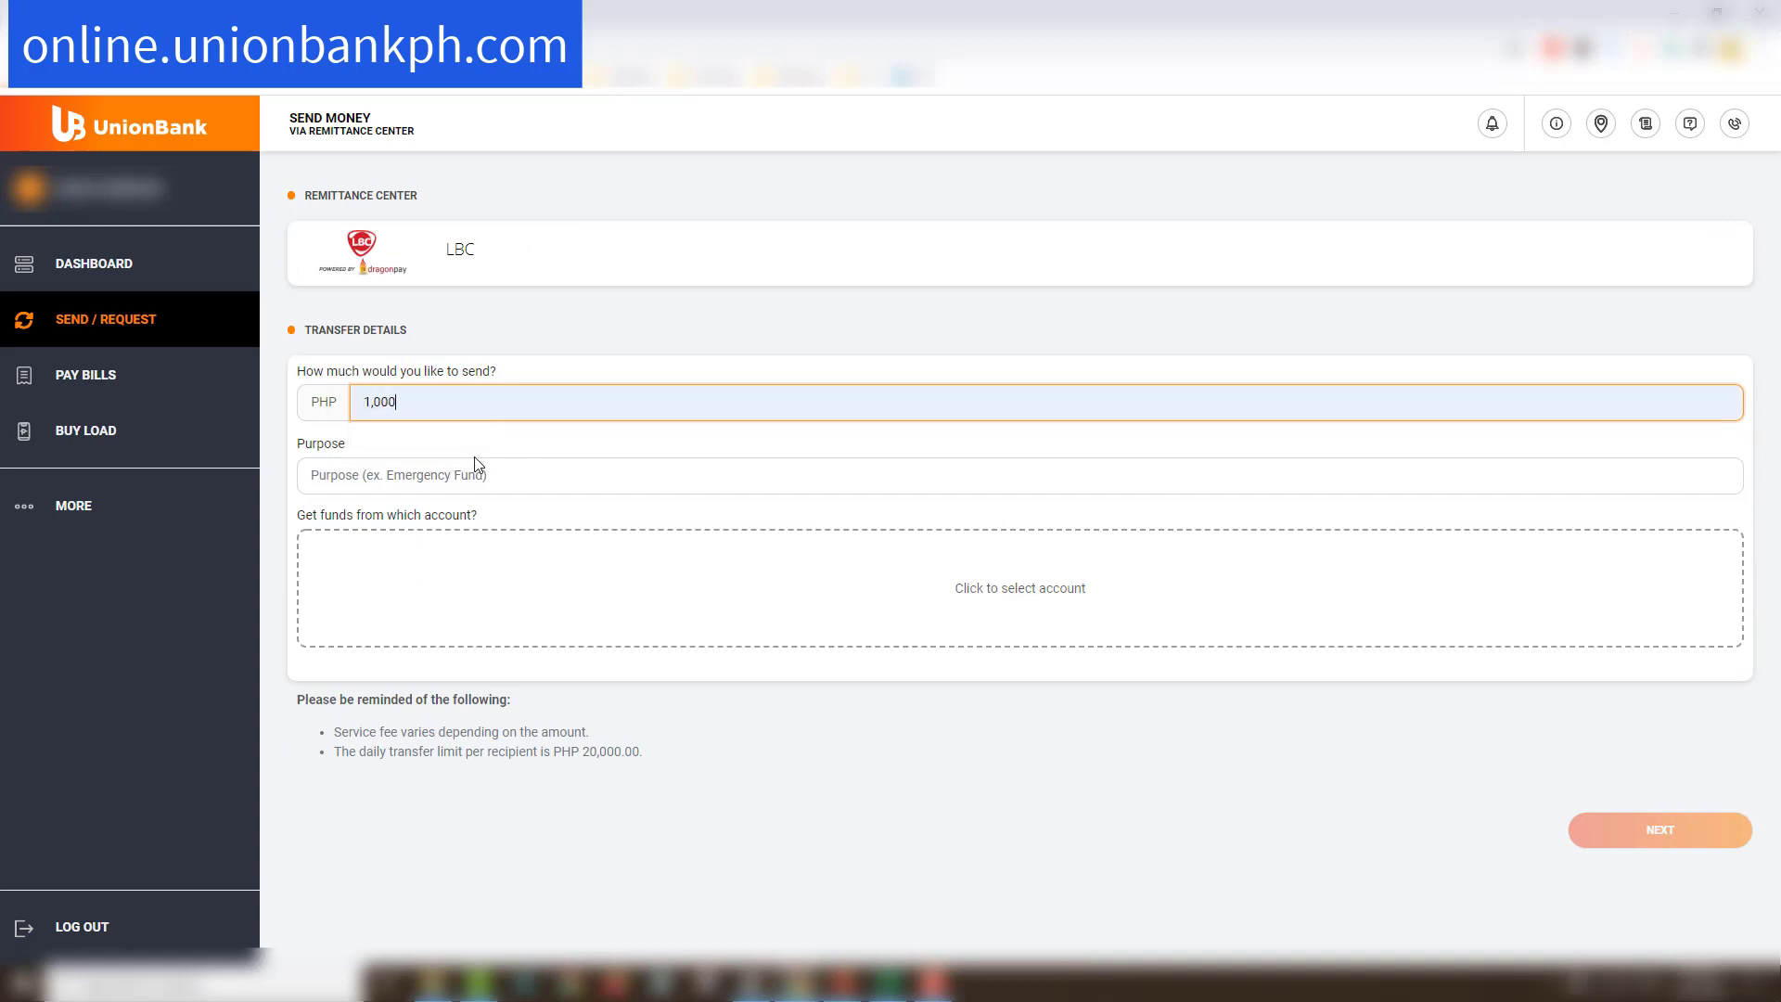
left_click(330, 478)
left_click(371, 515)
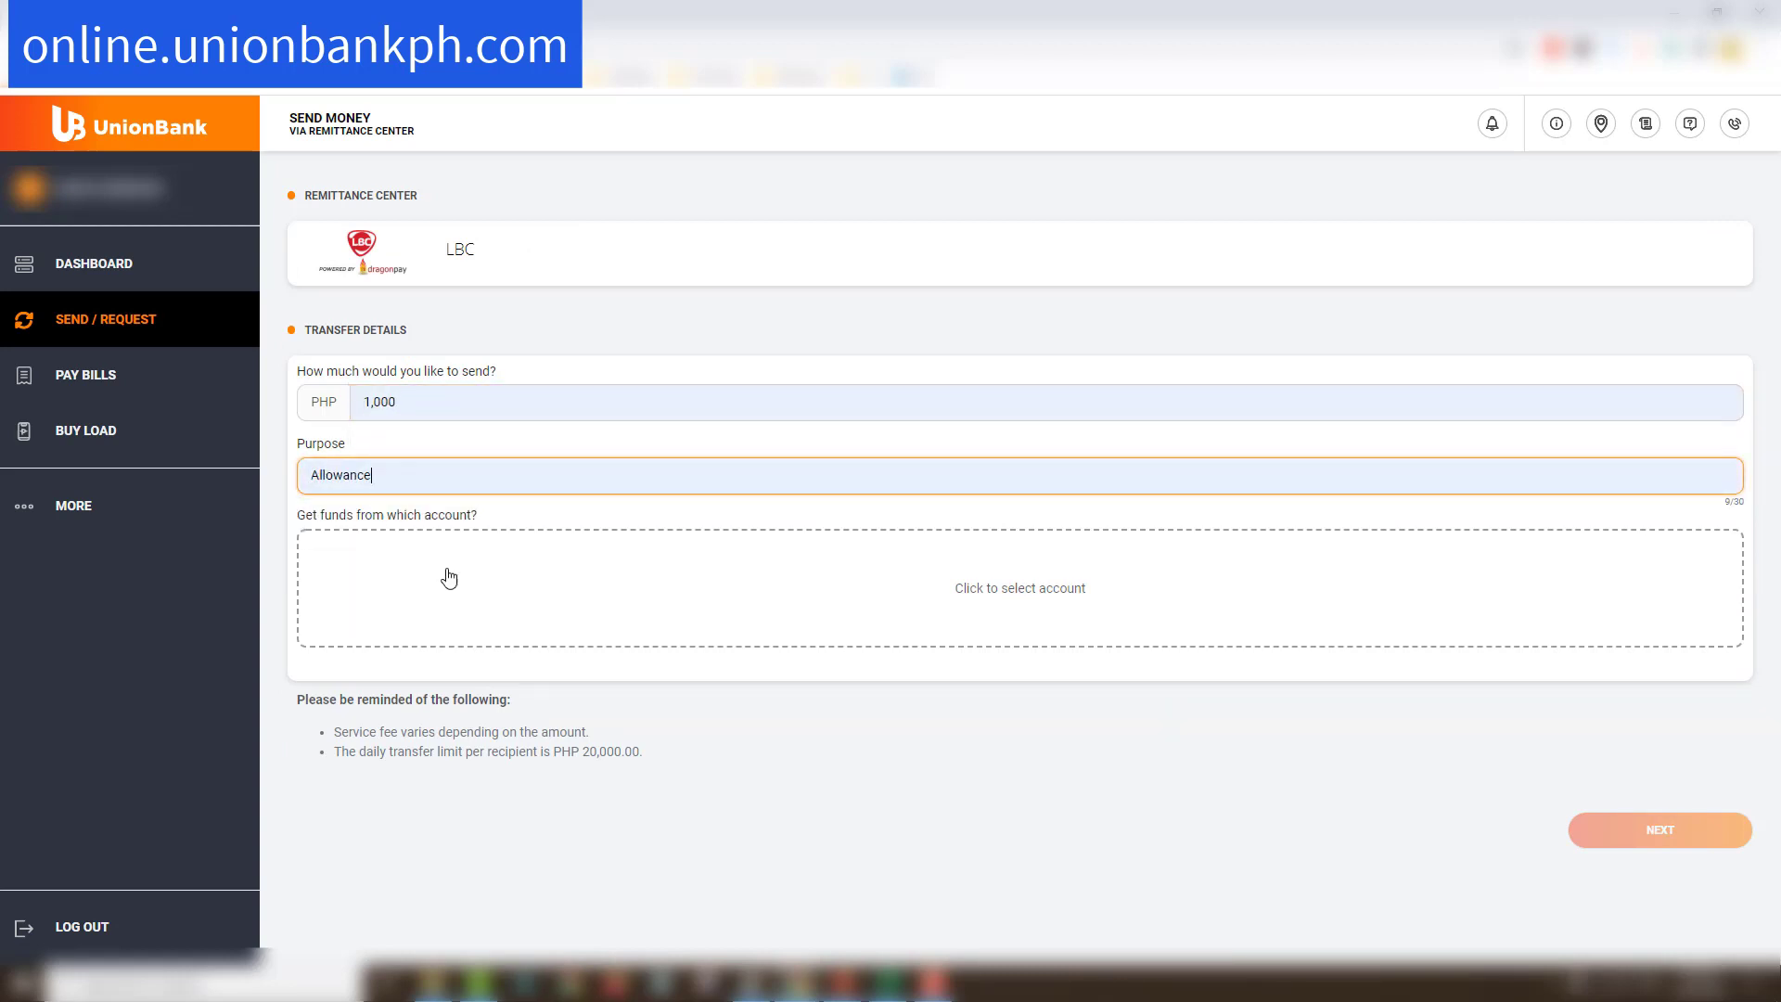
Select the bank account as funding source and check the service fee for the LBC transfer, without proceeding.
left_click(965, 598)
left_click(1504, 202)
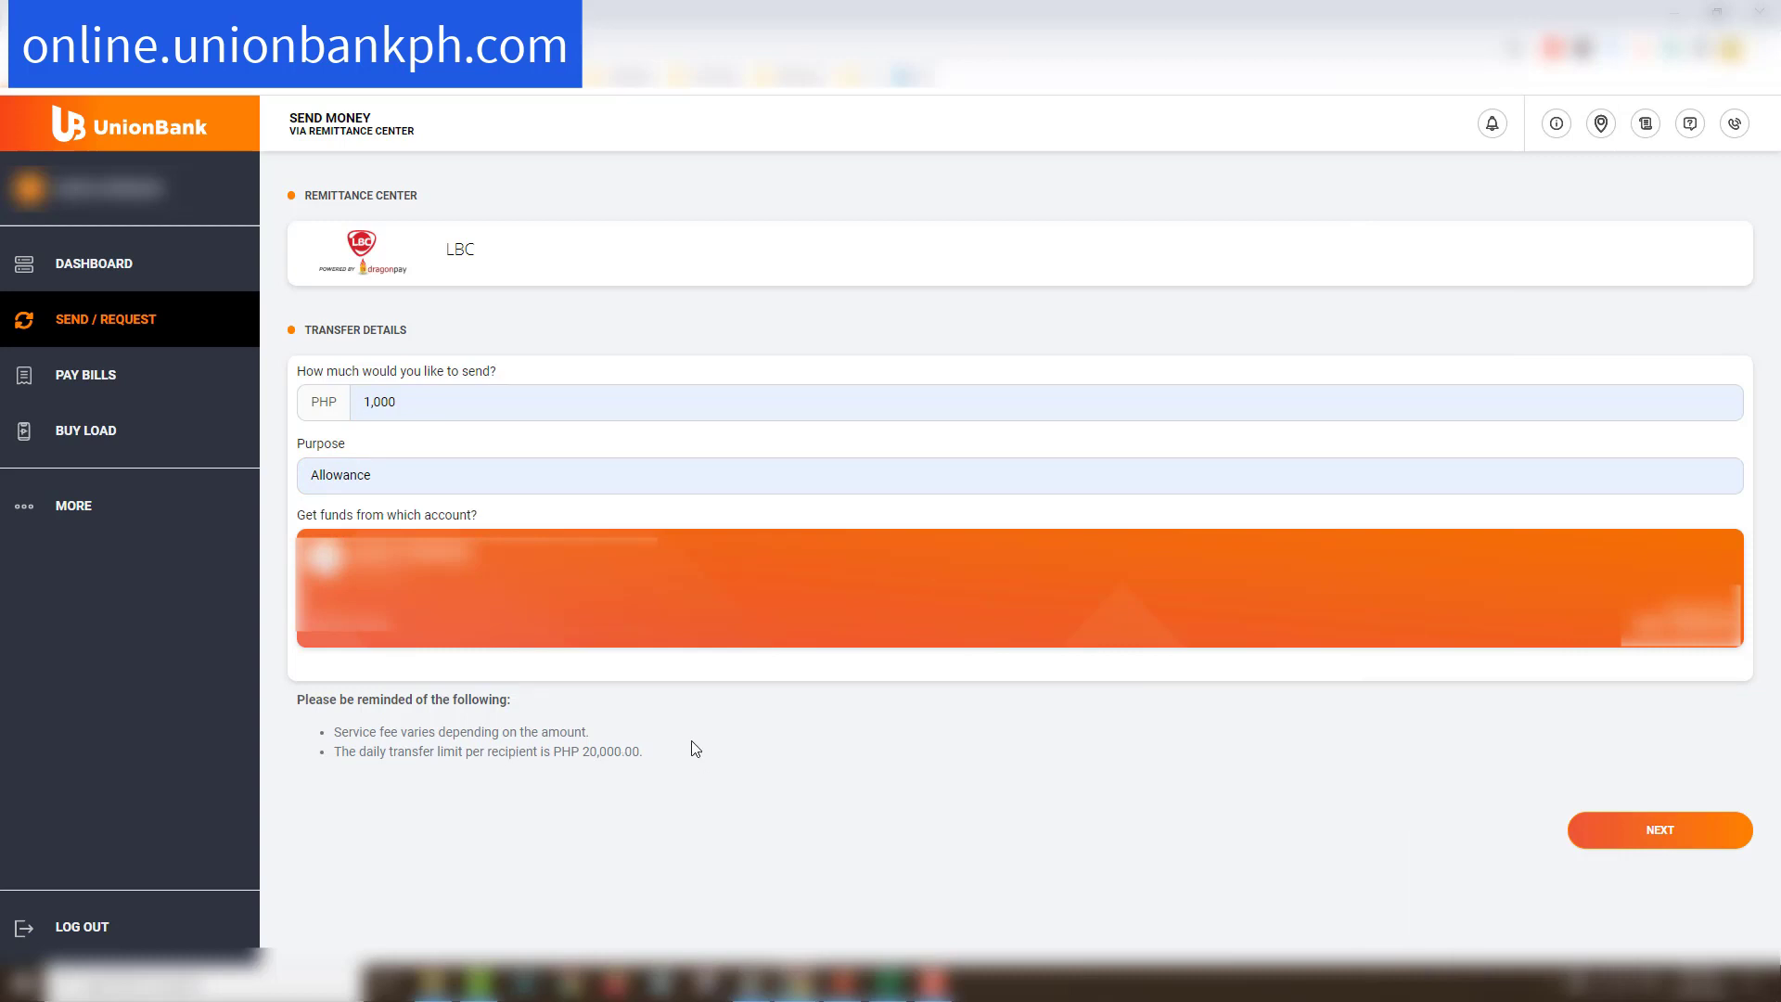
left_click(1665, 831)
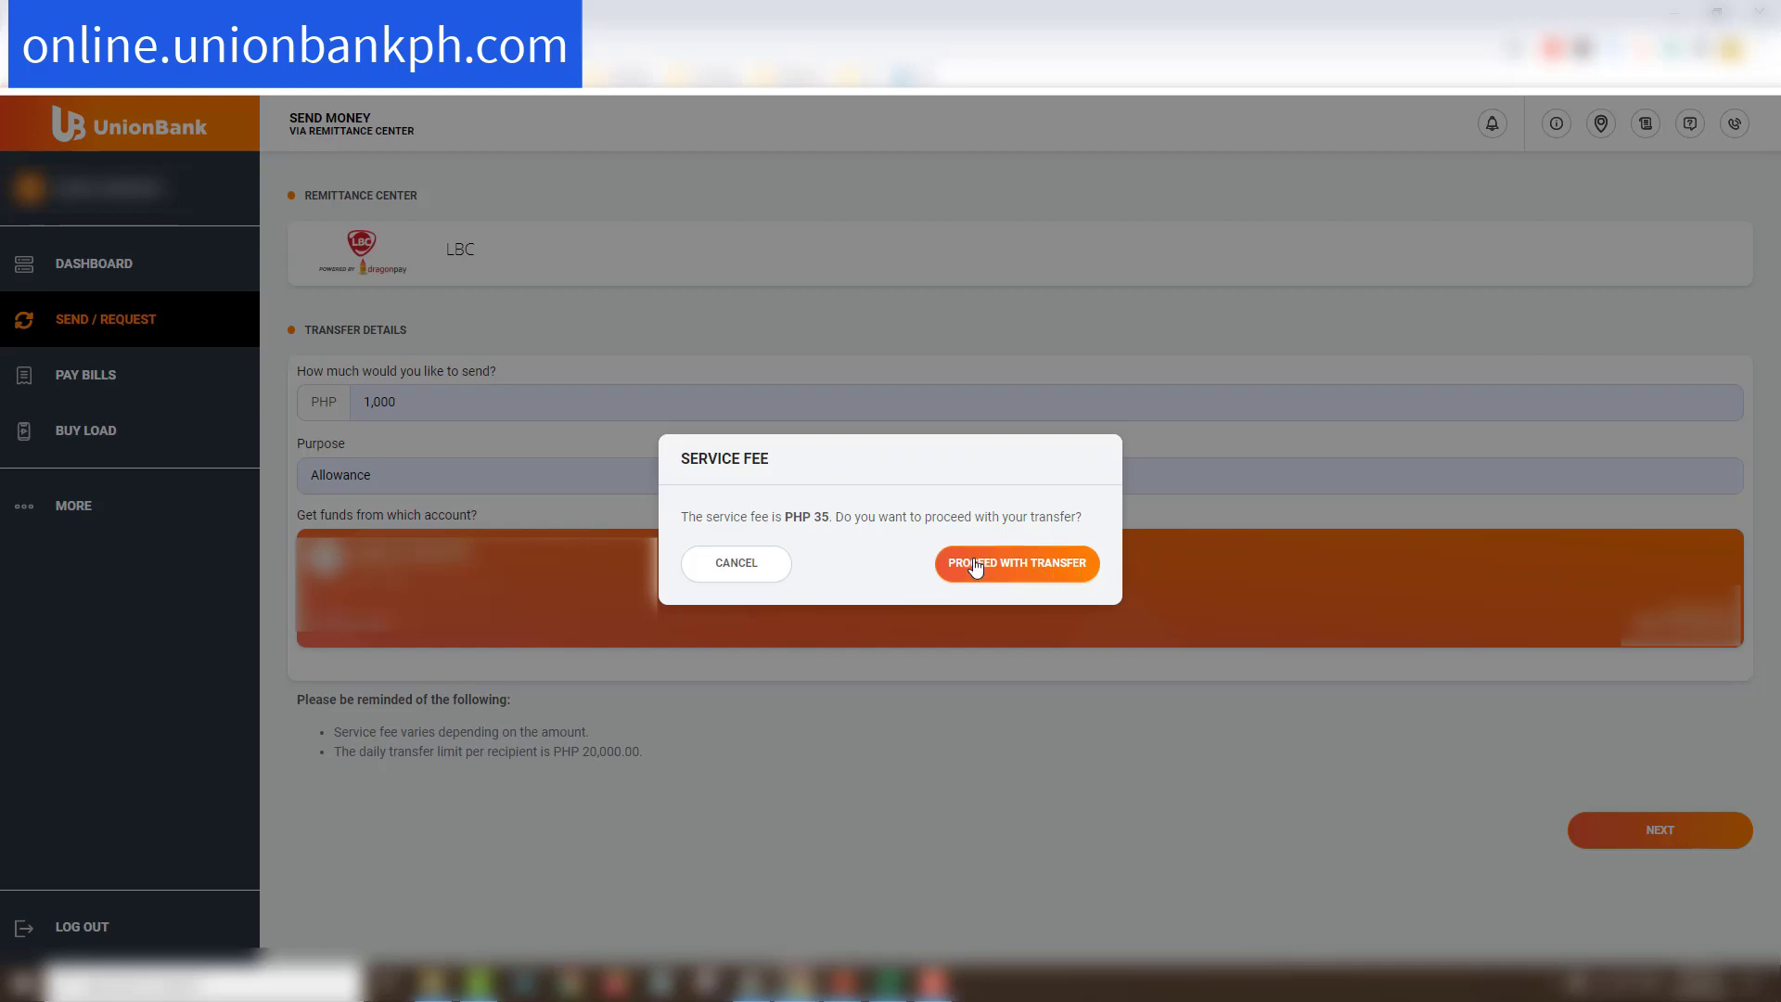
left_click(737, 568)
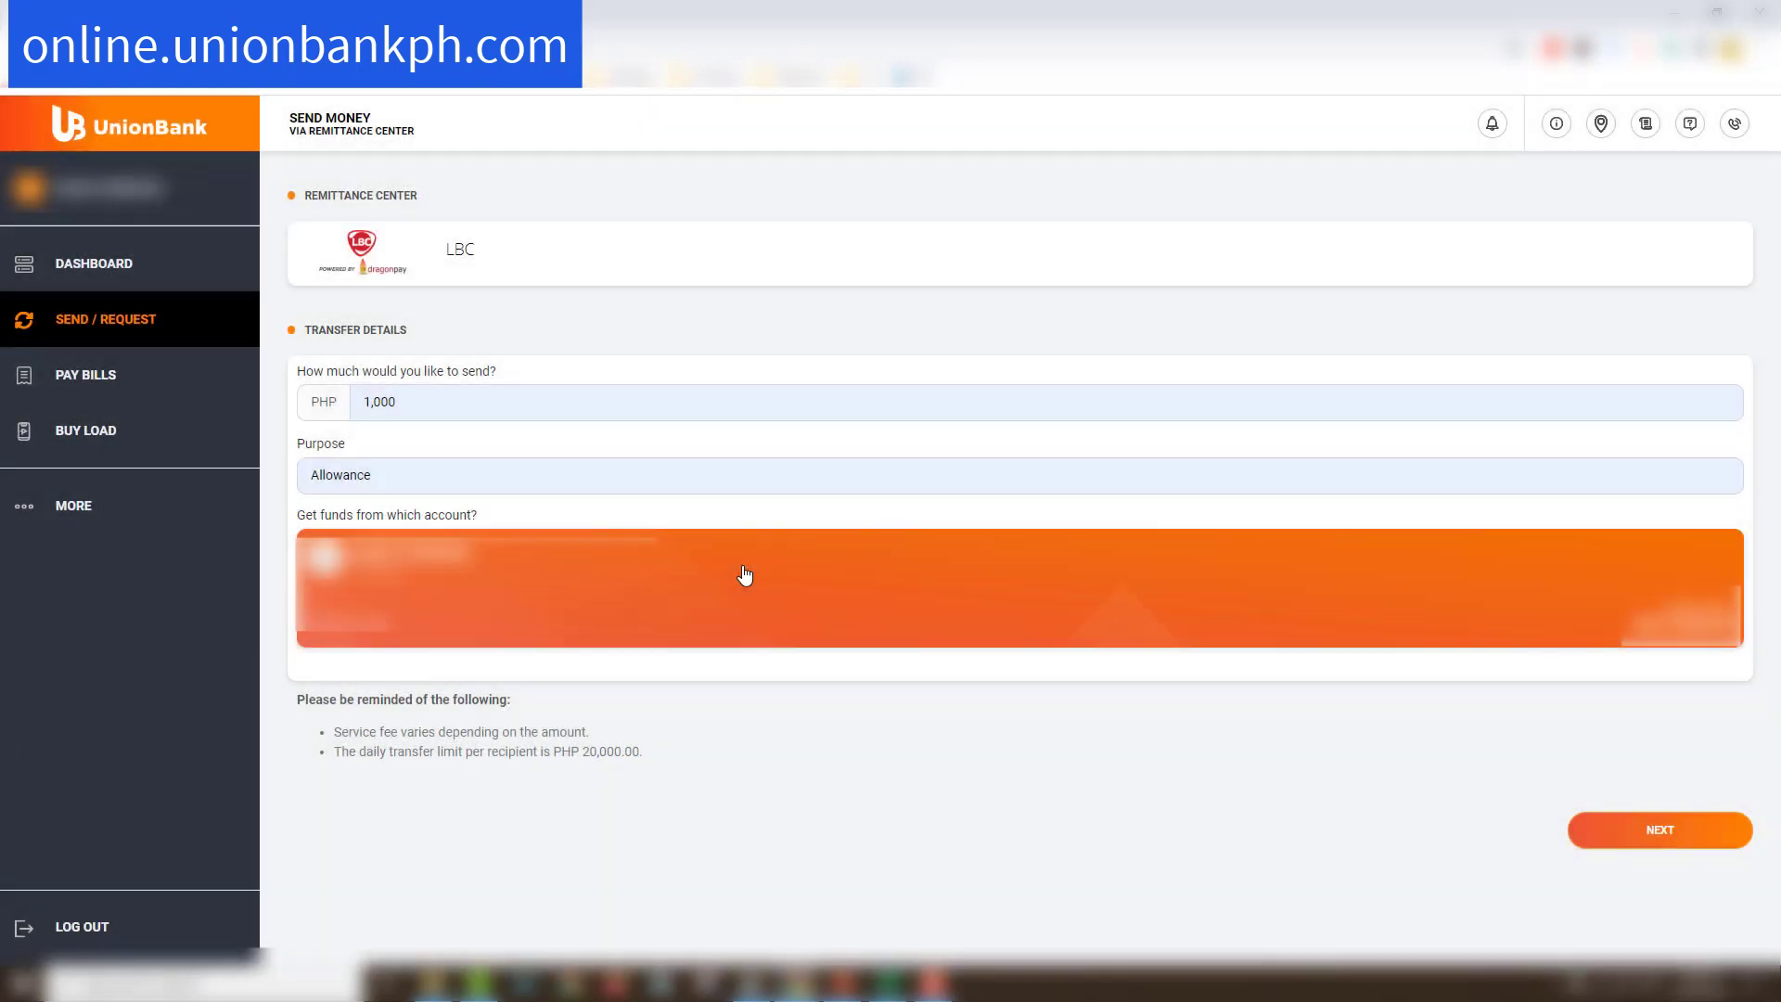
Check the service fee for a PHP 1,000 PeraHub transfer with purpose Allowance from the bank account, without proceeding.
left_click(110, 327)
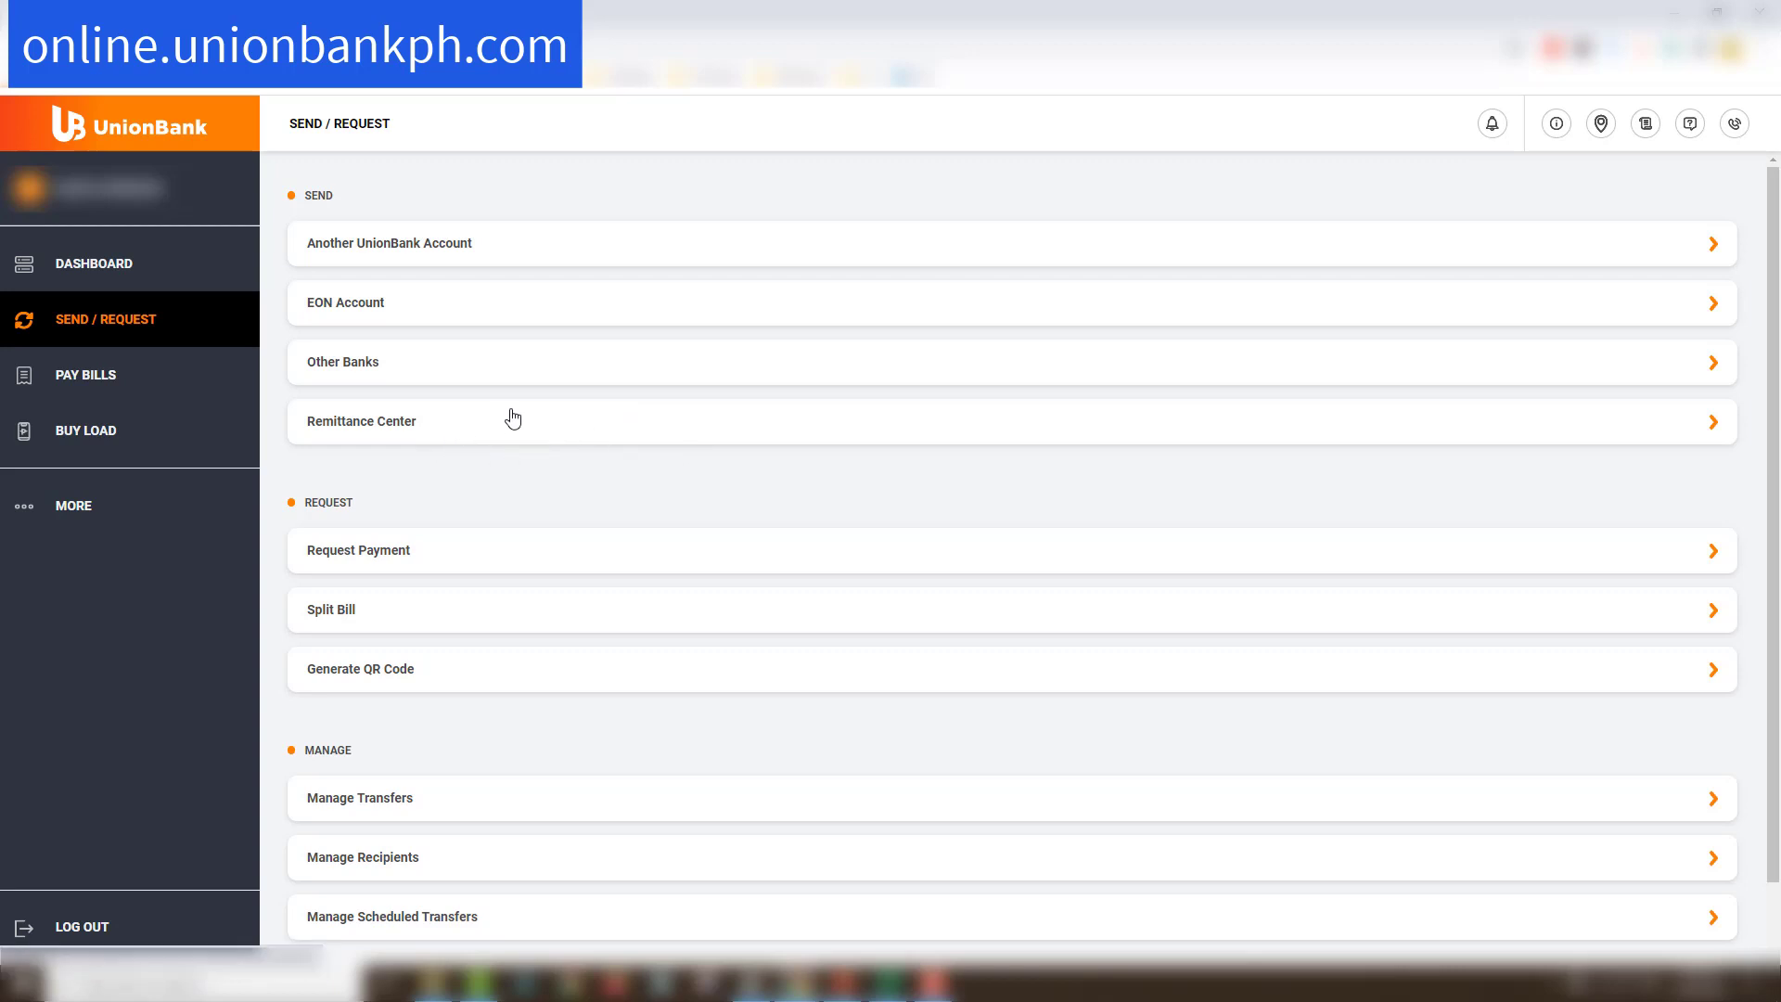
left_click(548, 428)
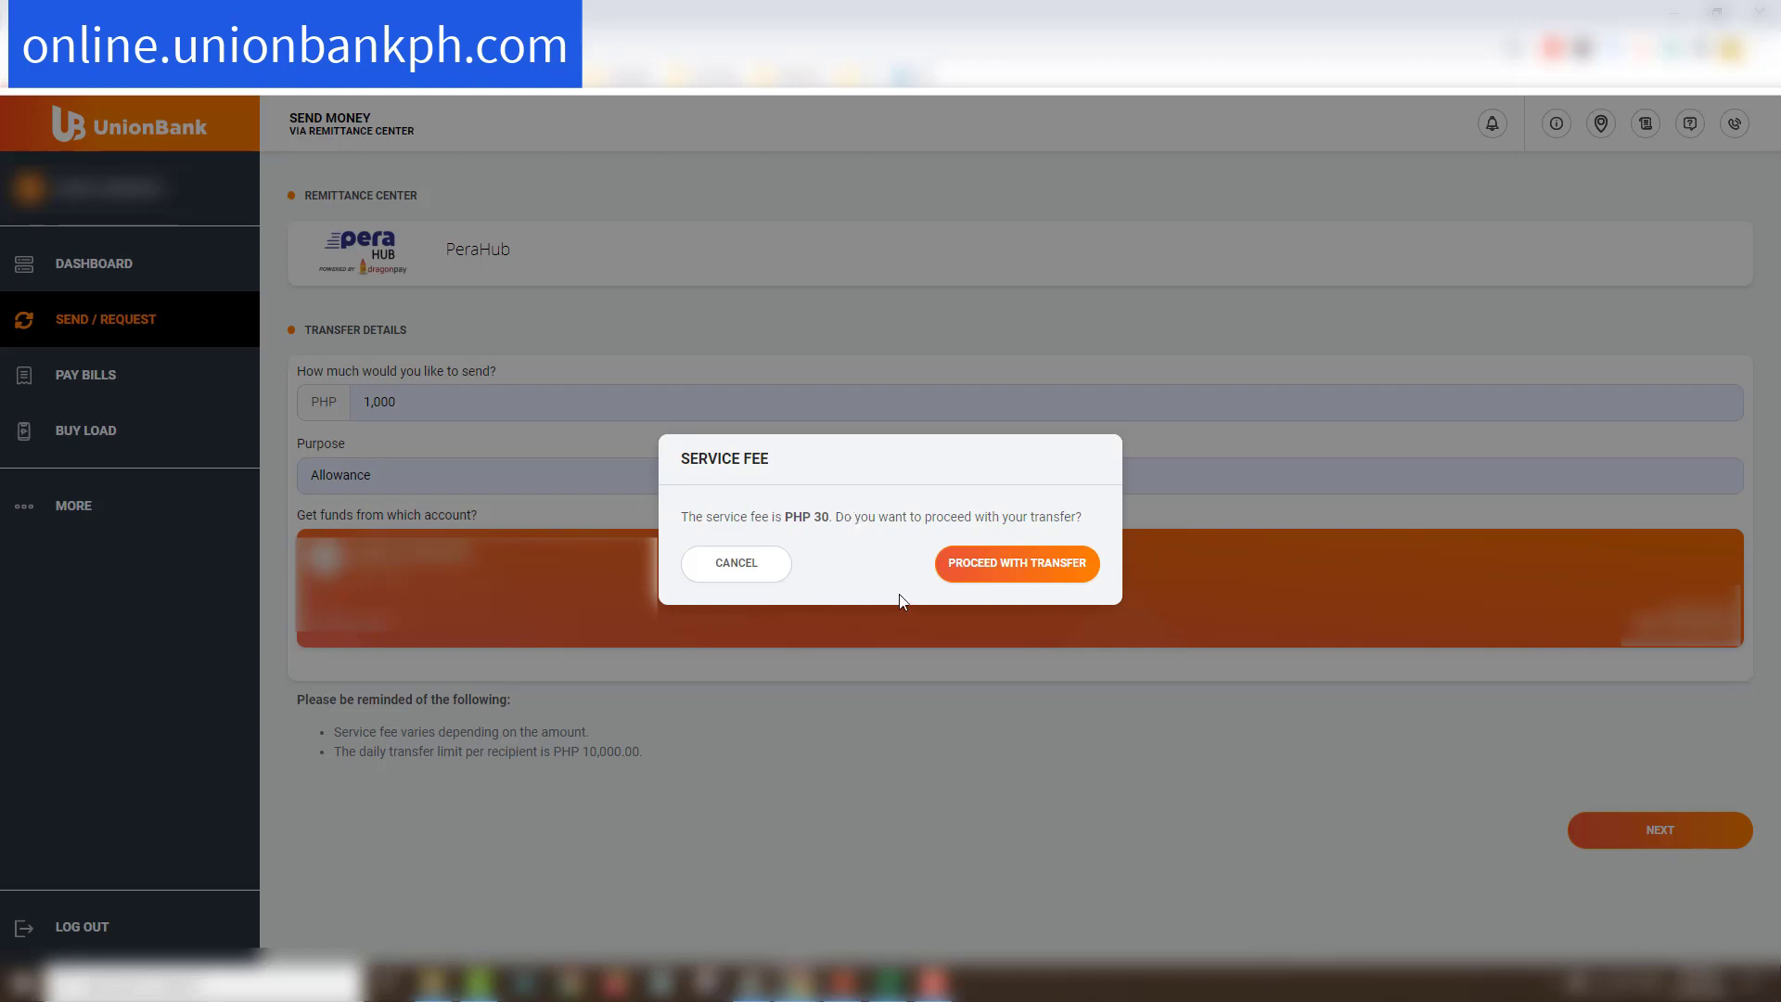
left_click(733, 568)
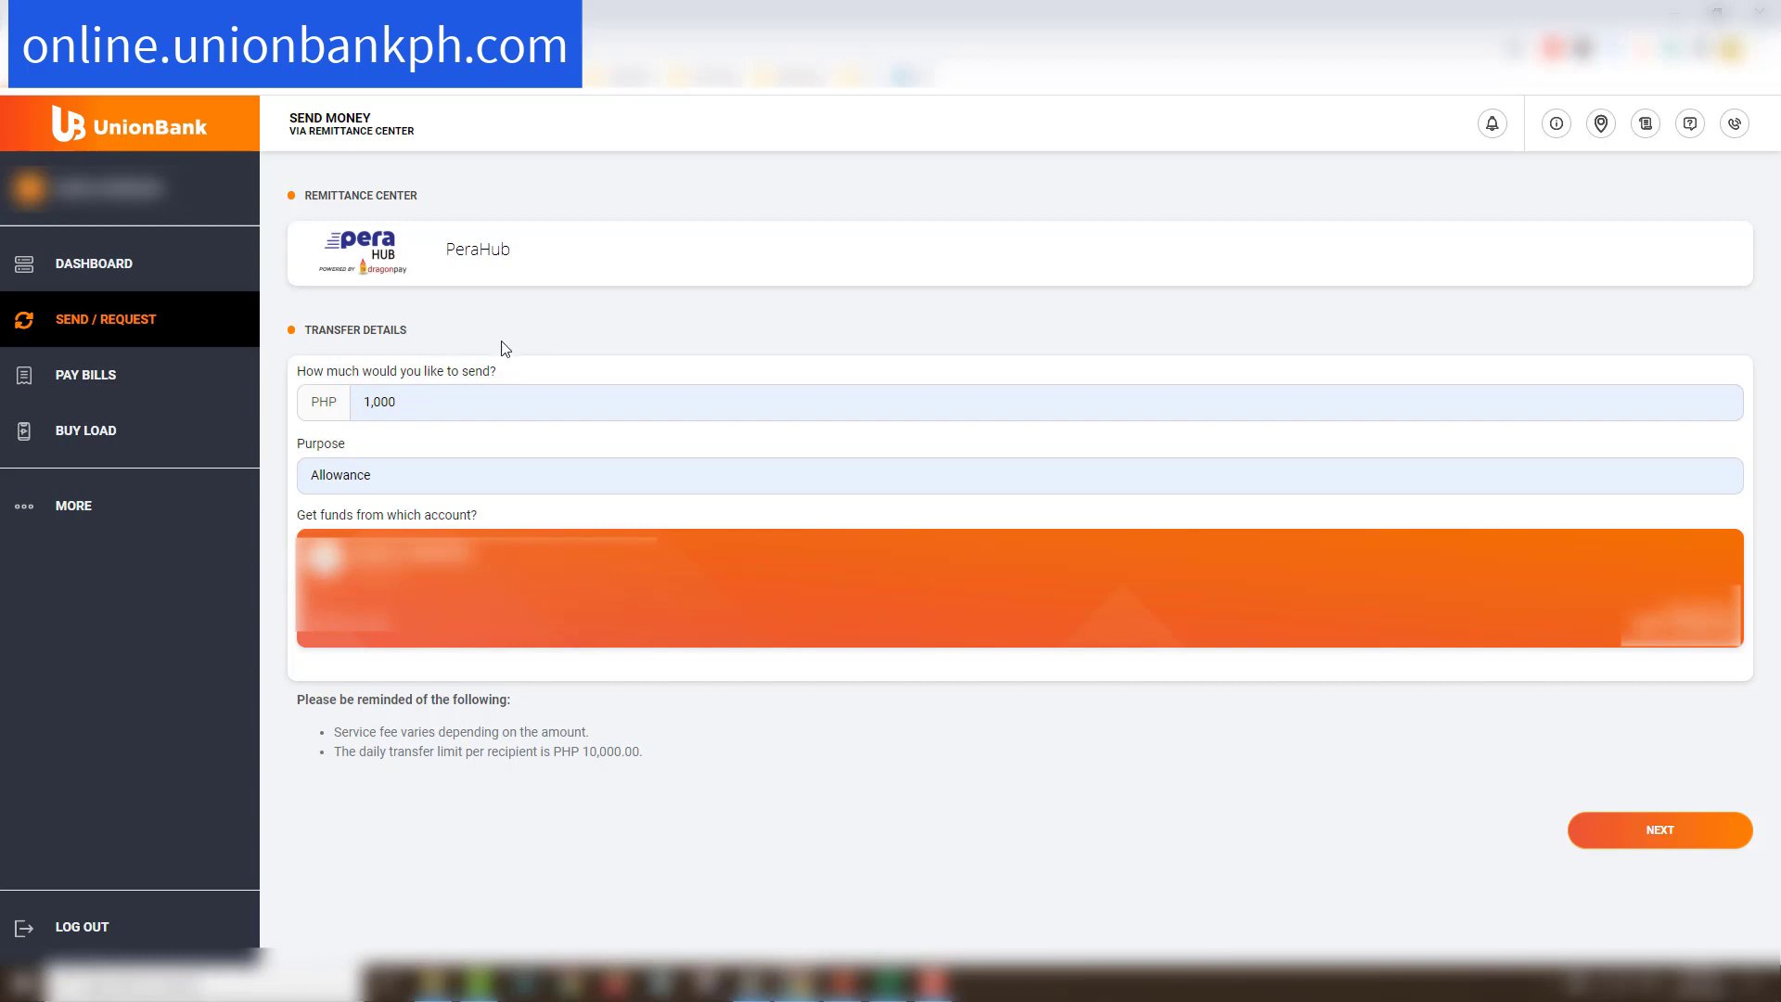
Start a Palawan Express remittance transfer of PHP 2,000 with the purpose Allowance.
left_click(120, 322)
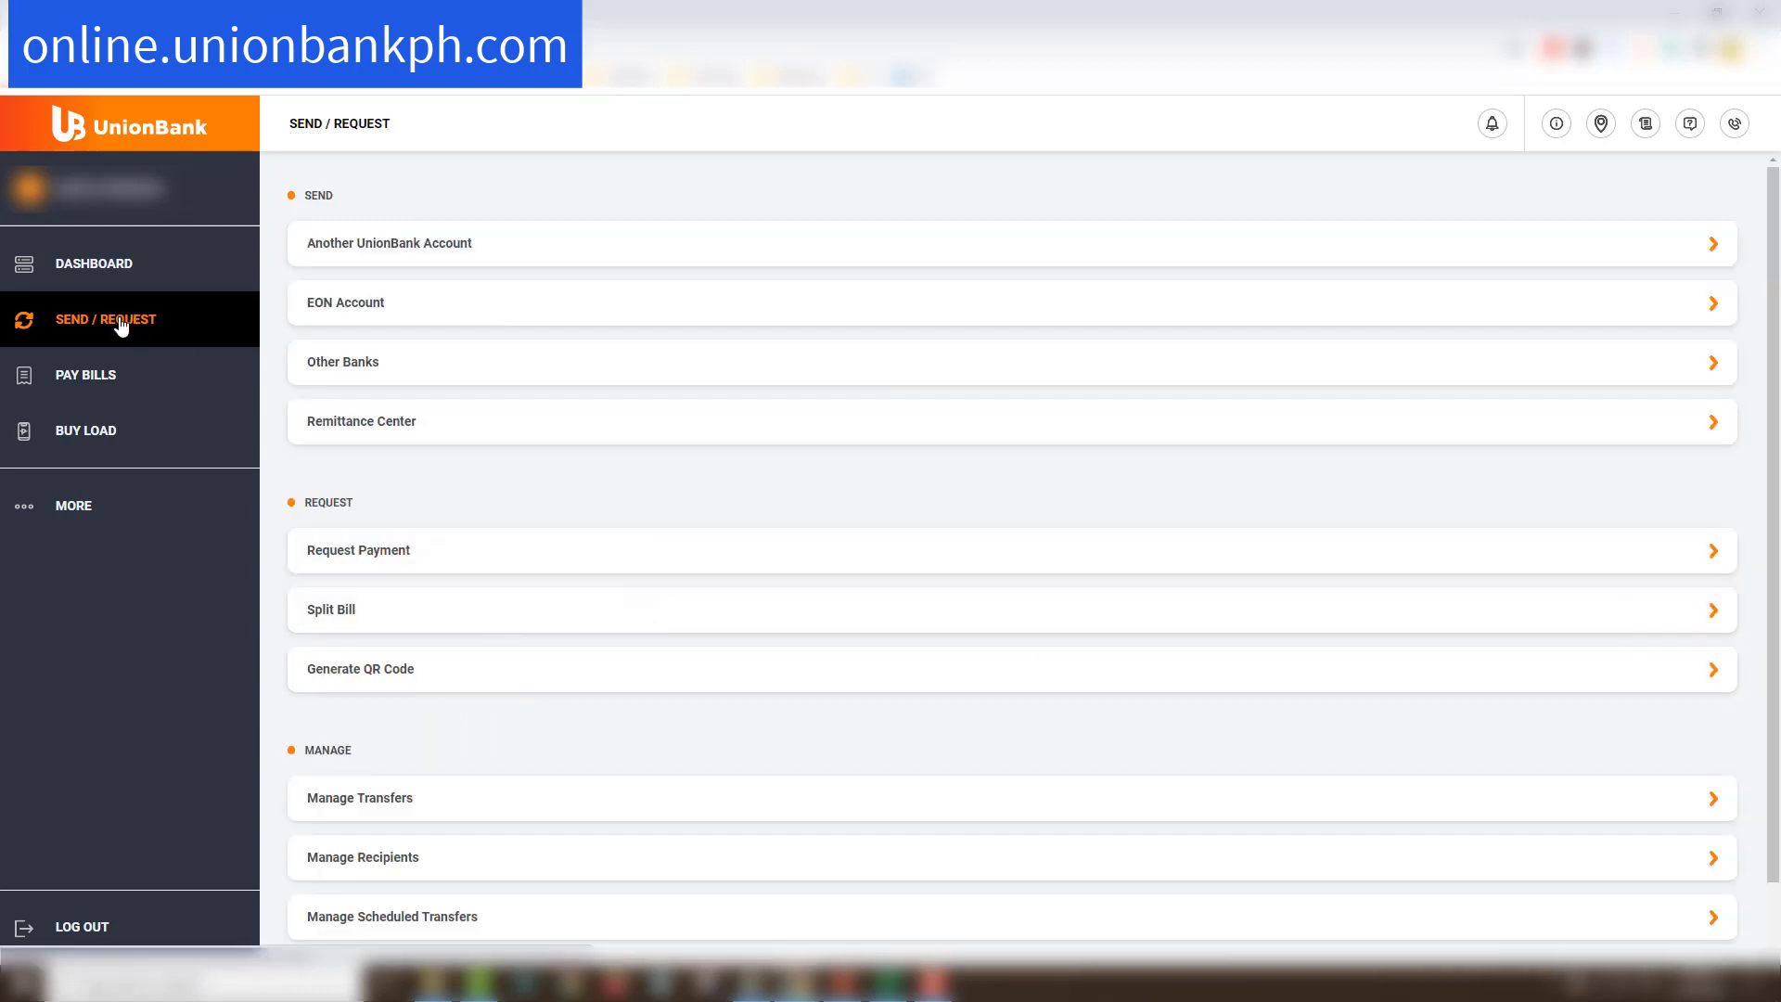
left_click(406, 425)
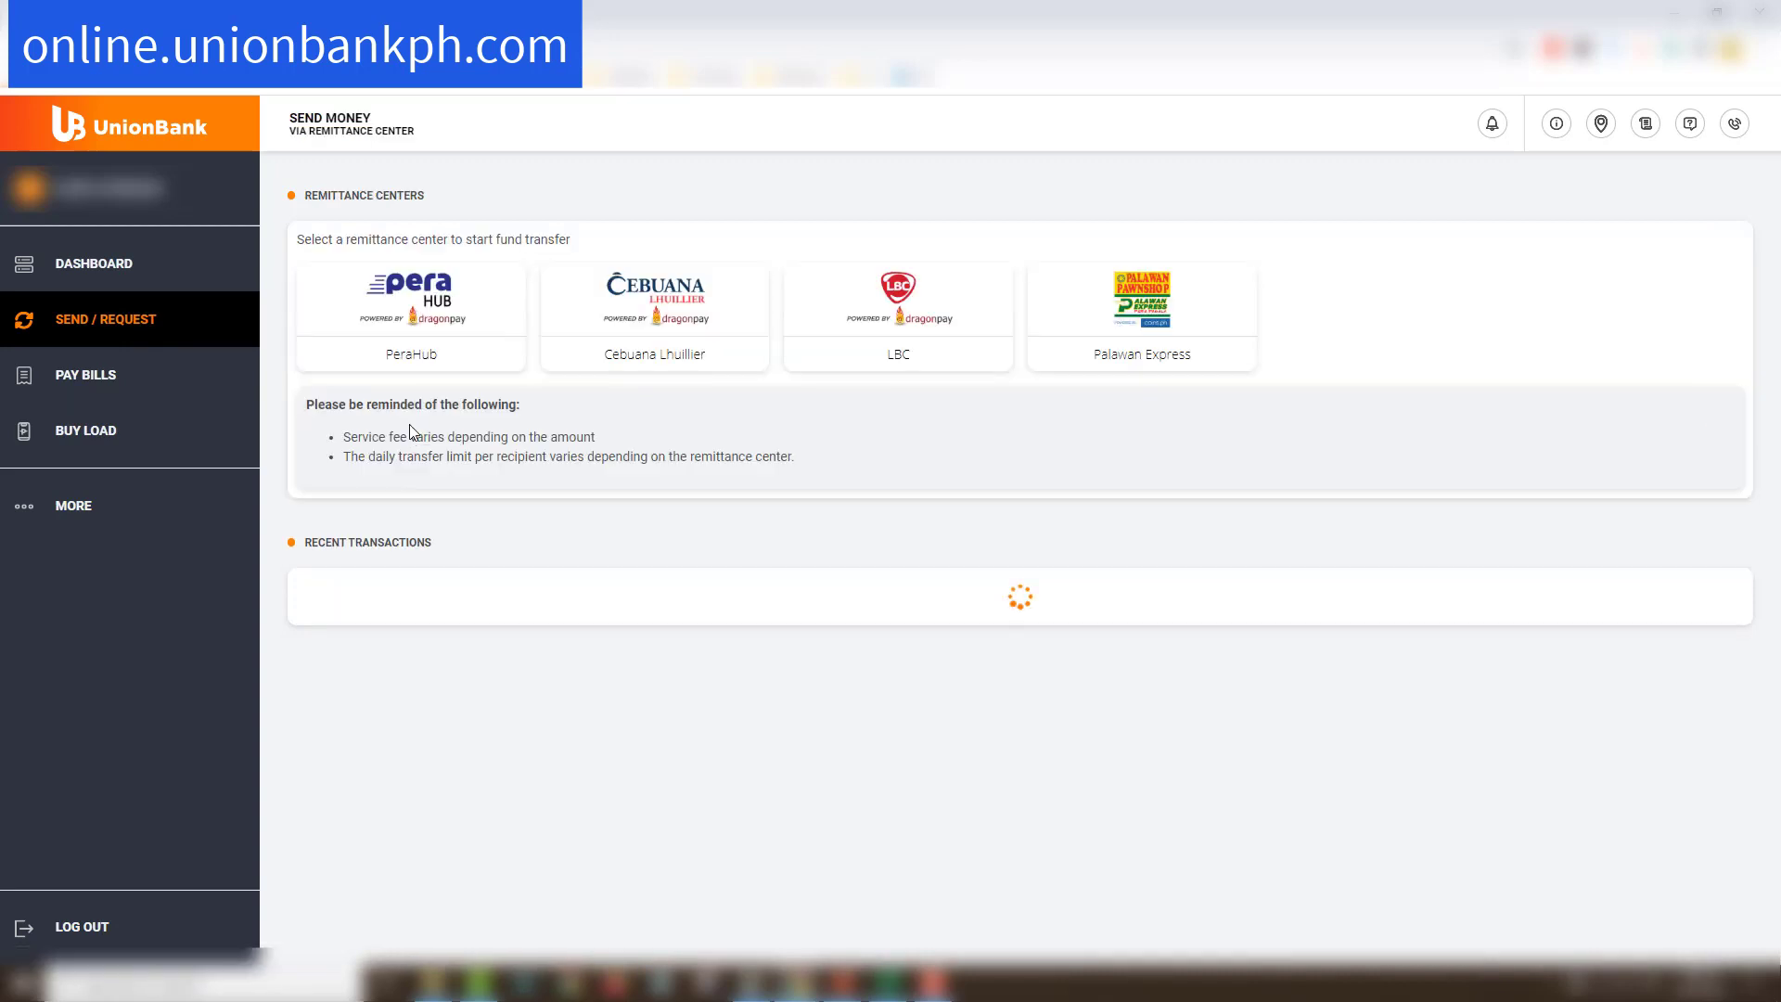
left_click(1140, 297)
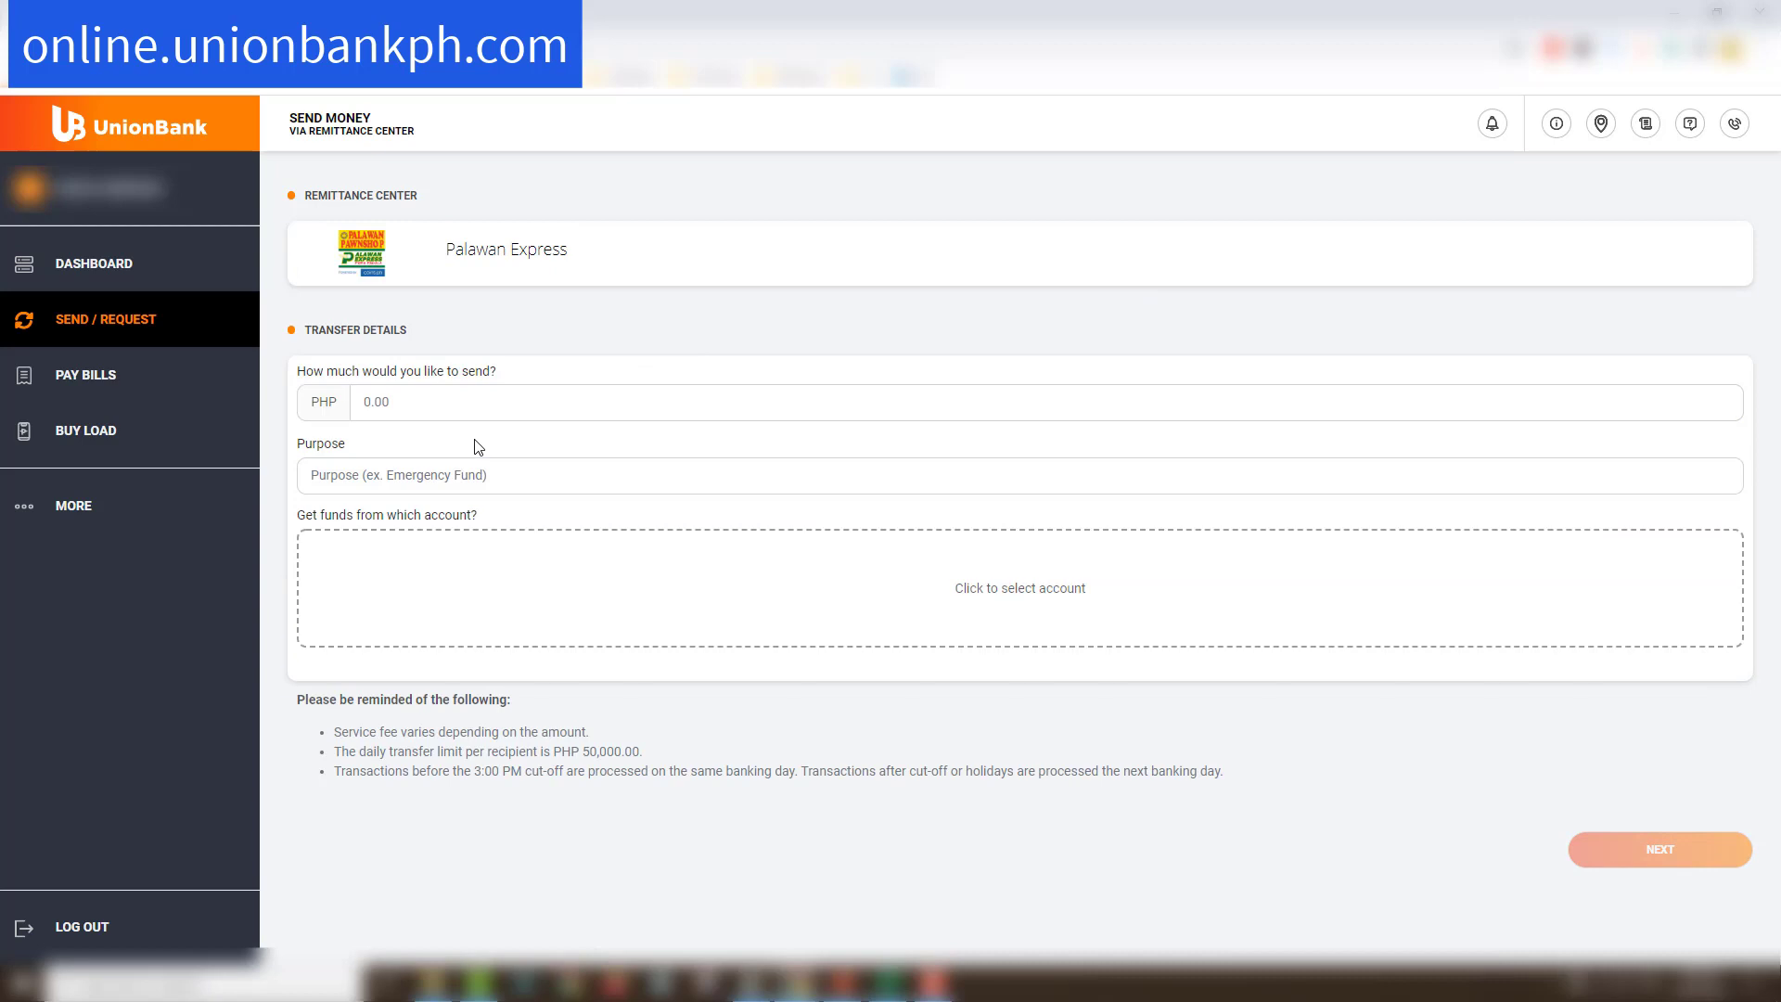
left_click(419, 461)
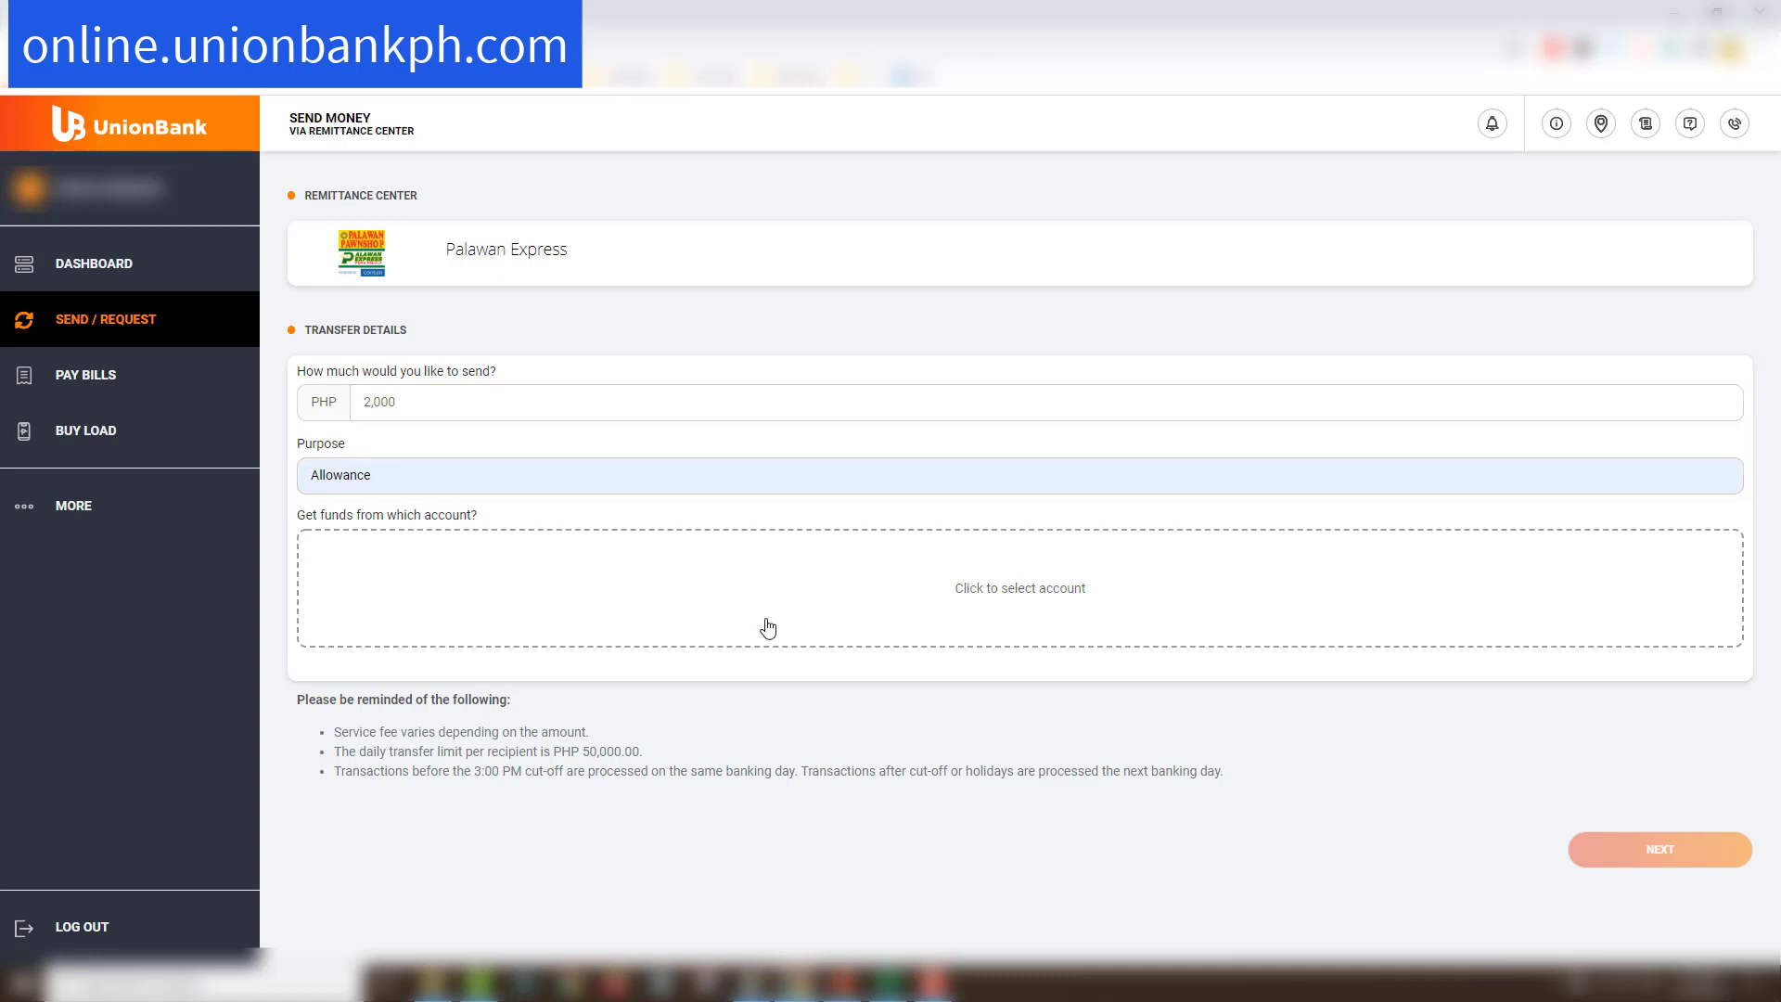
Fund the Palawan Express transfer from the bank account, accept the service fee and proceed with the transfer.
left_click(1030, 590)
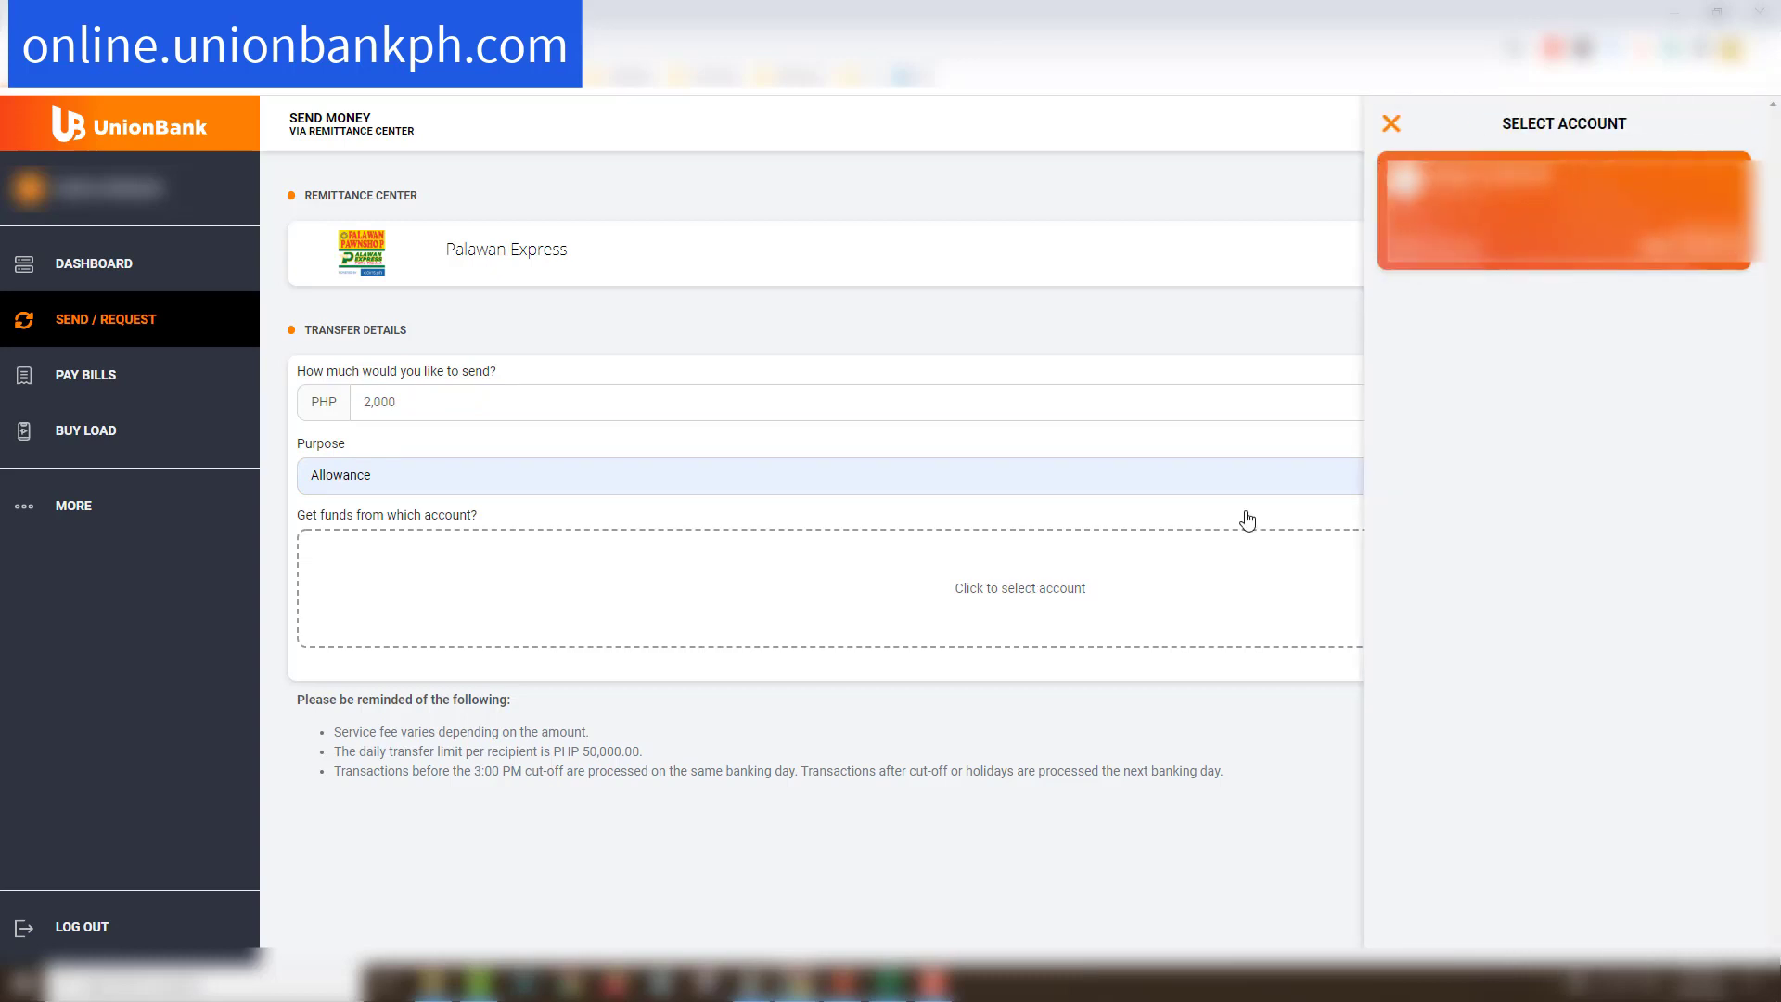
left_click(1592, 222)
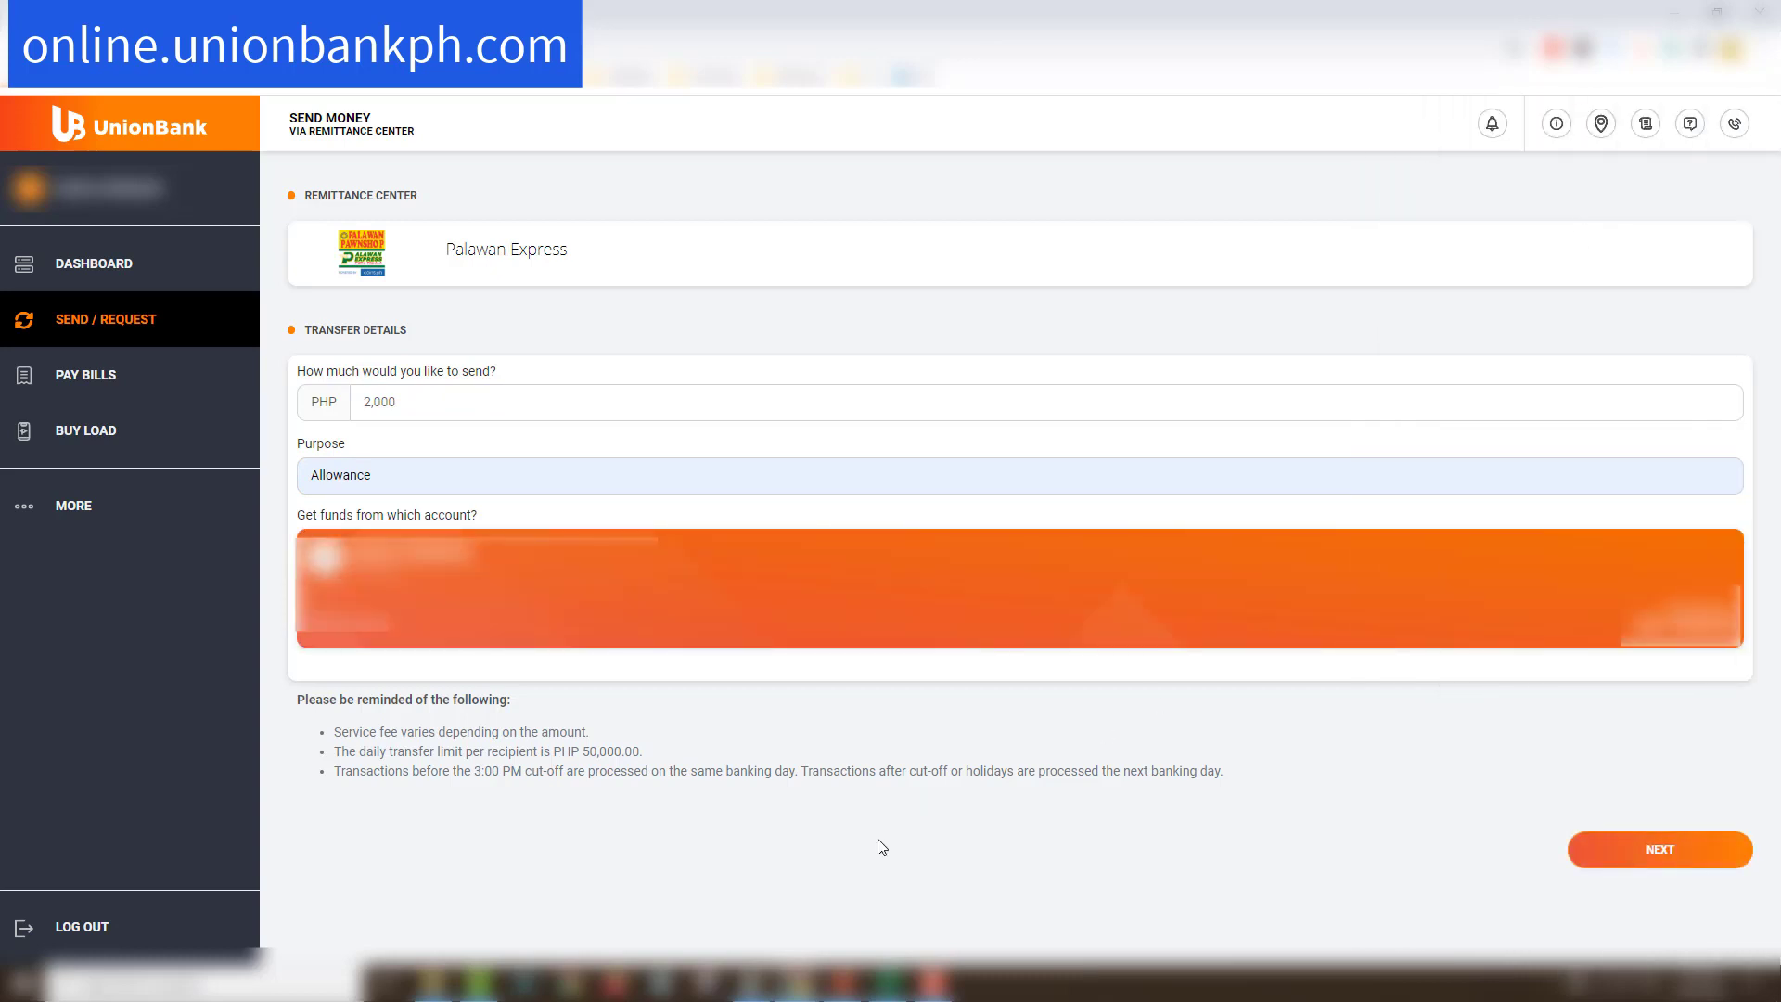
left_click(1673, 867)
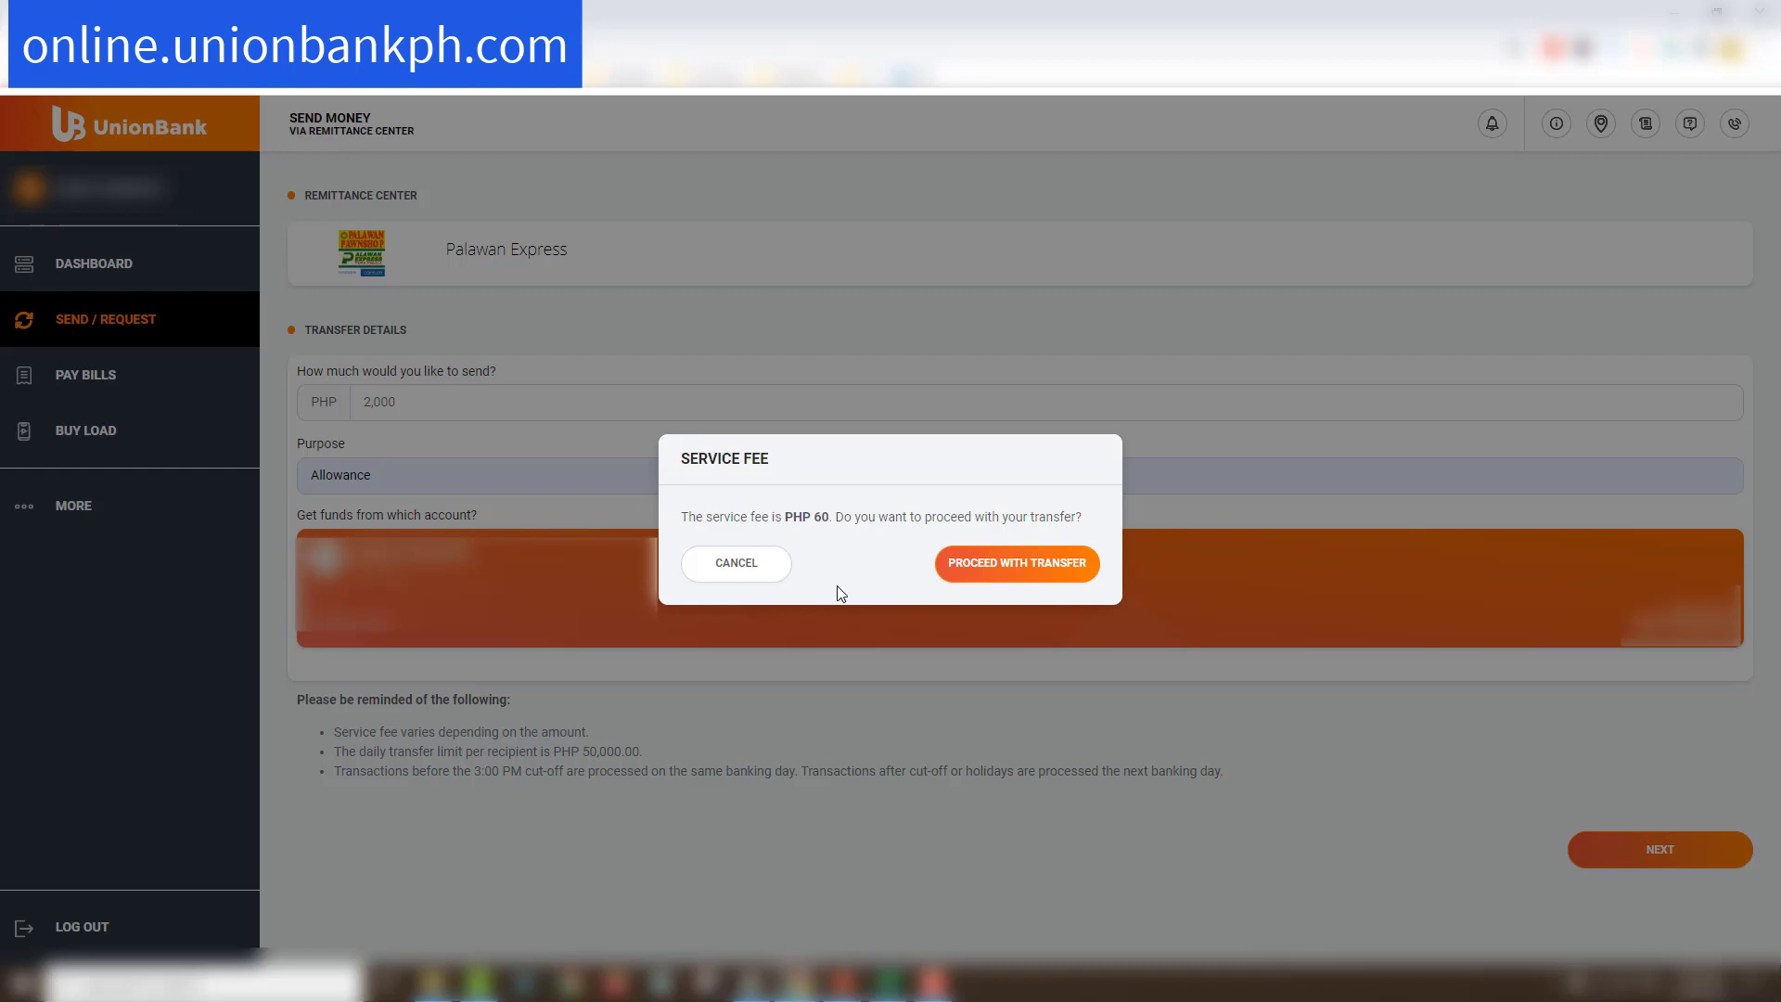
left_click(1022, 563)
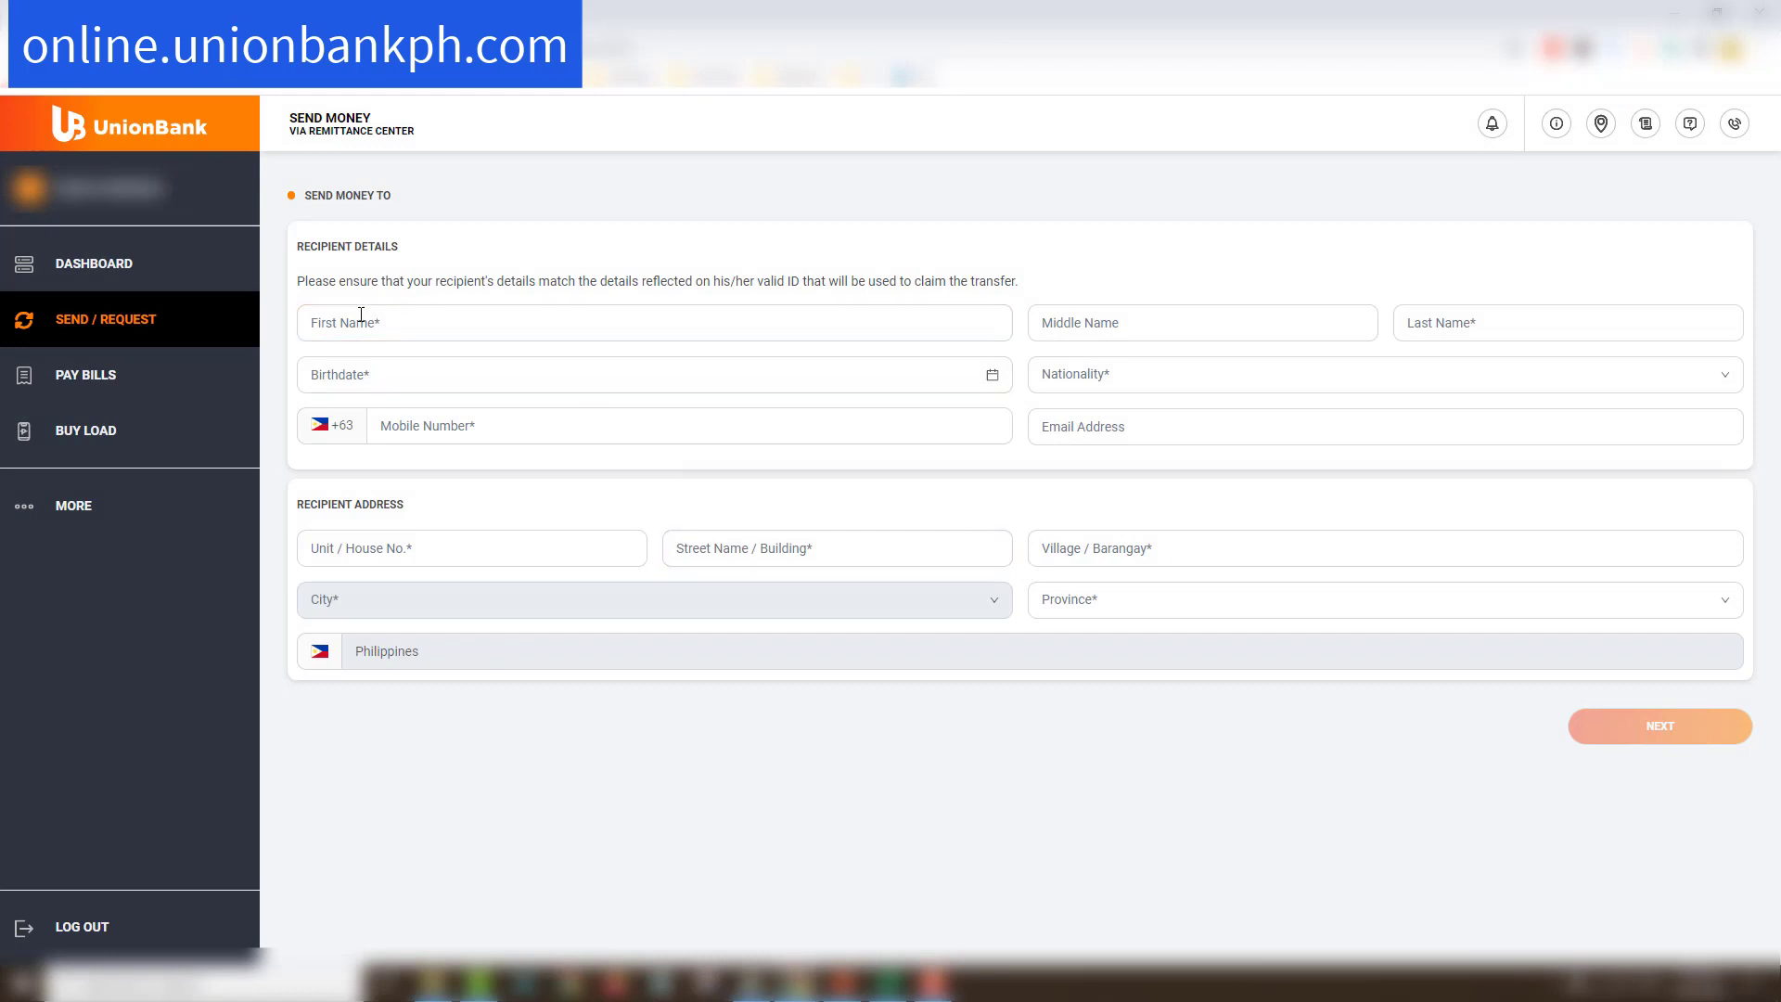
Examine which recipient details and address fields the Palawan Express transfer form asks for.
left_click(668, 329)
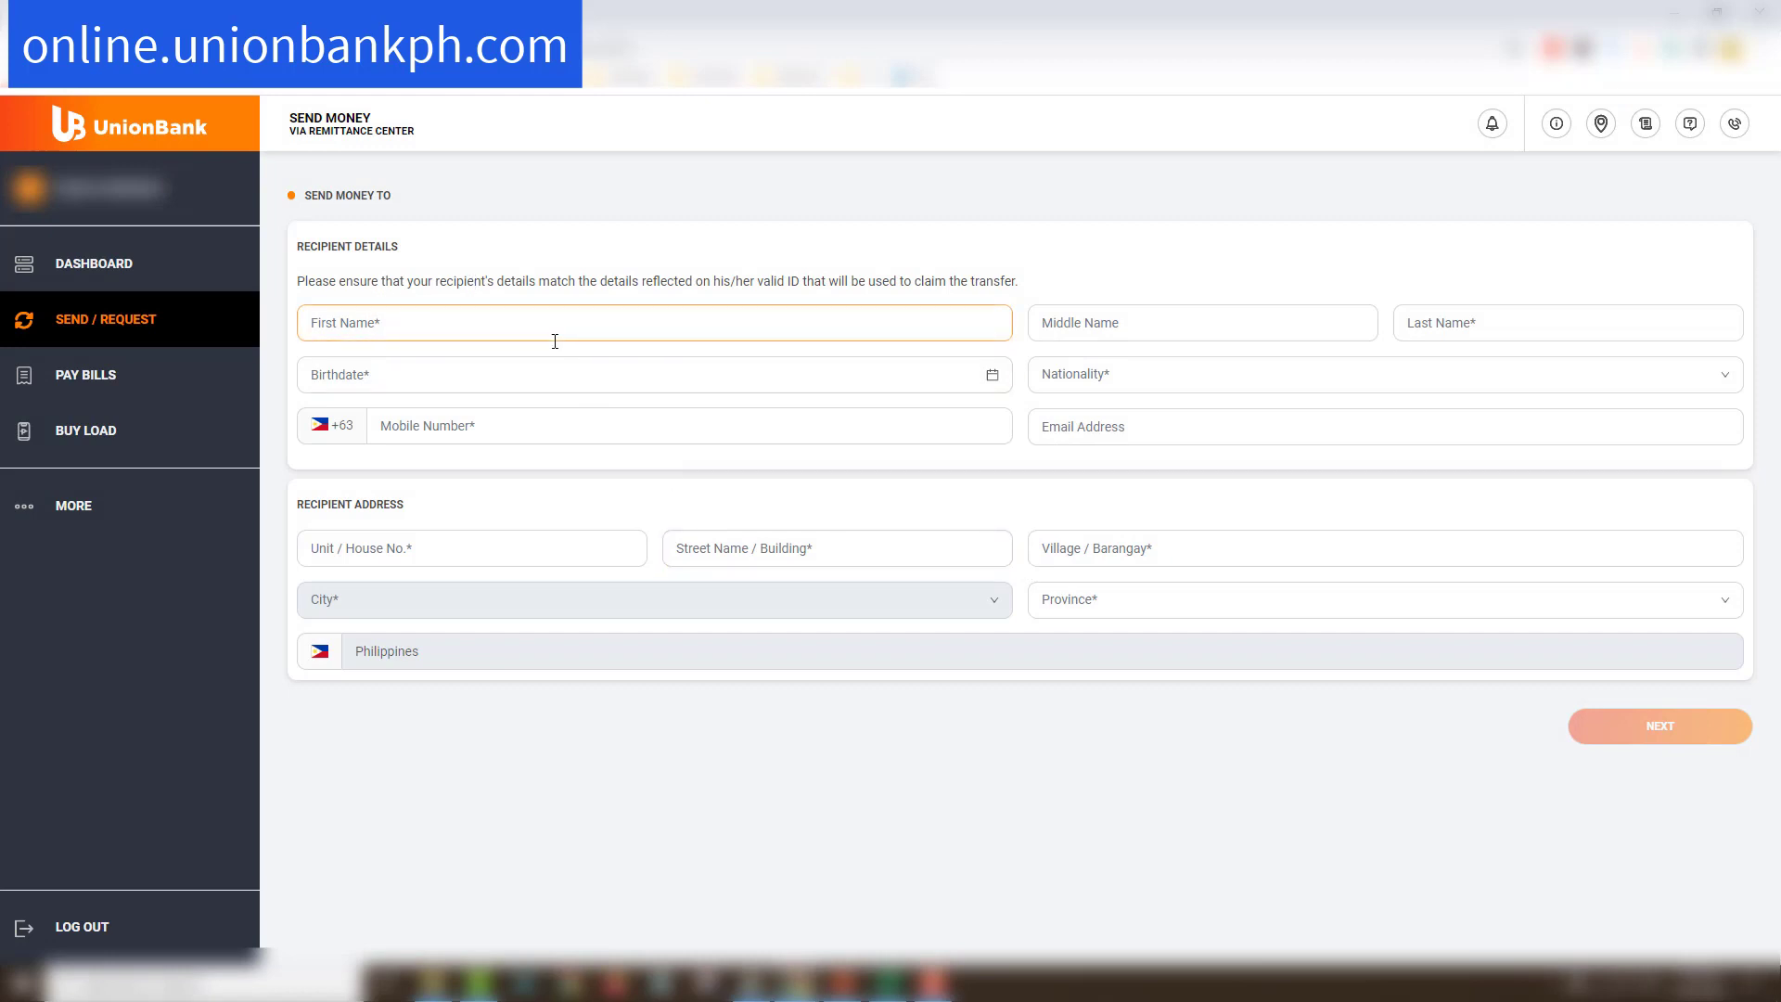
left_click(1152, 329)
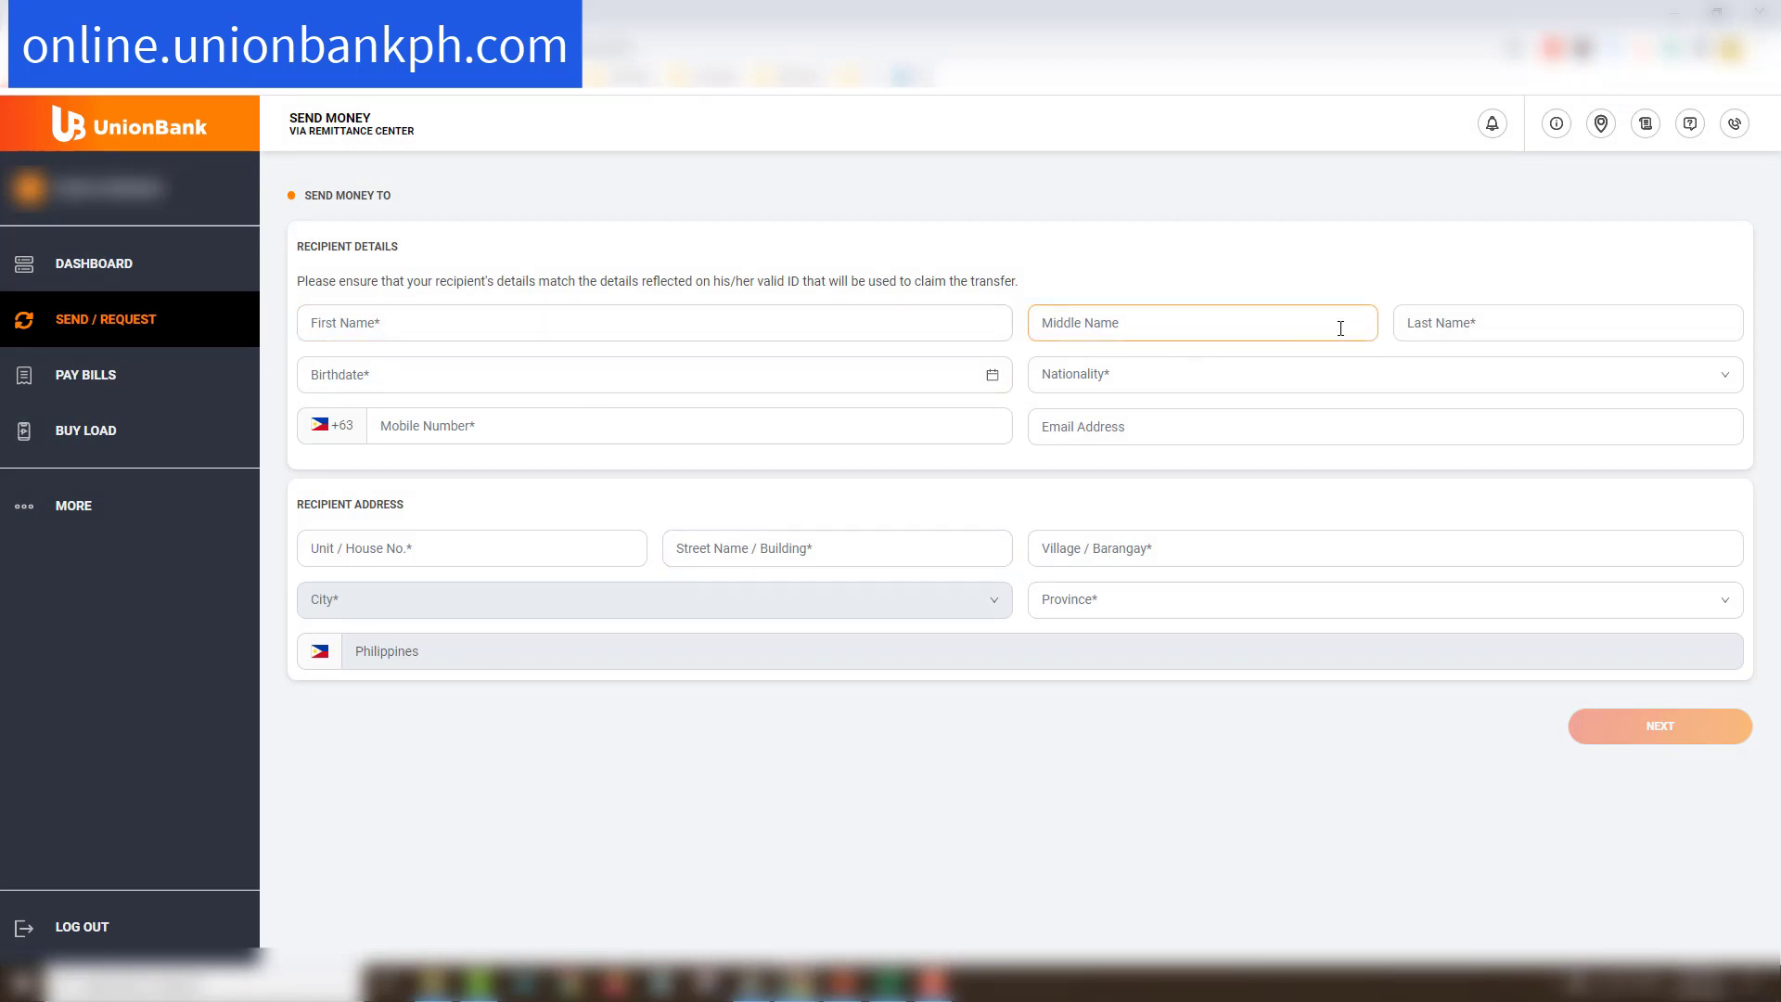
left_click(1506, 336)
left_click(1063, 353)
left_click(398, 379)
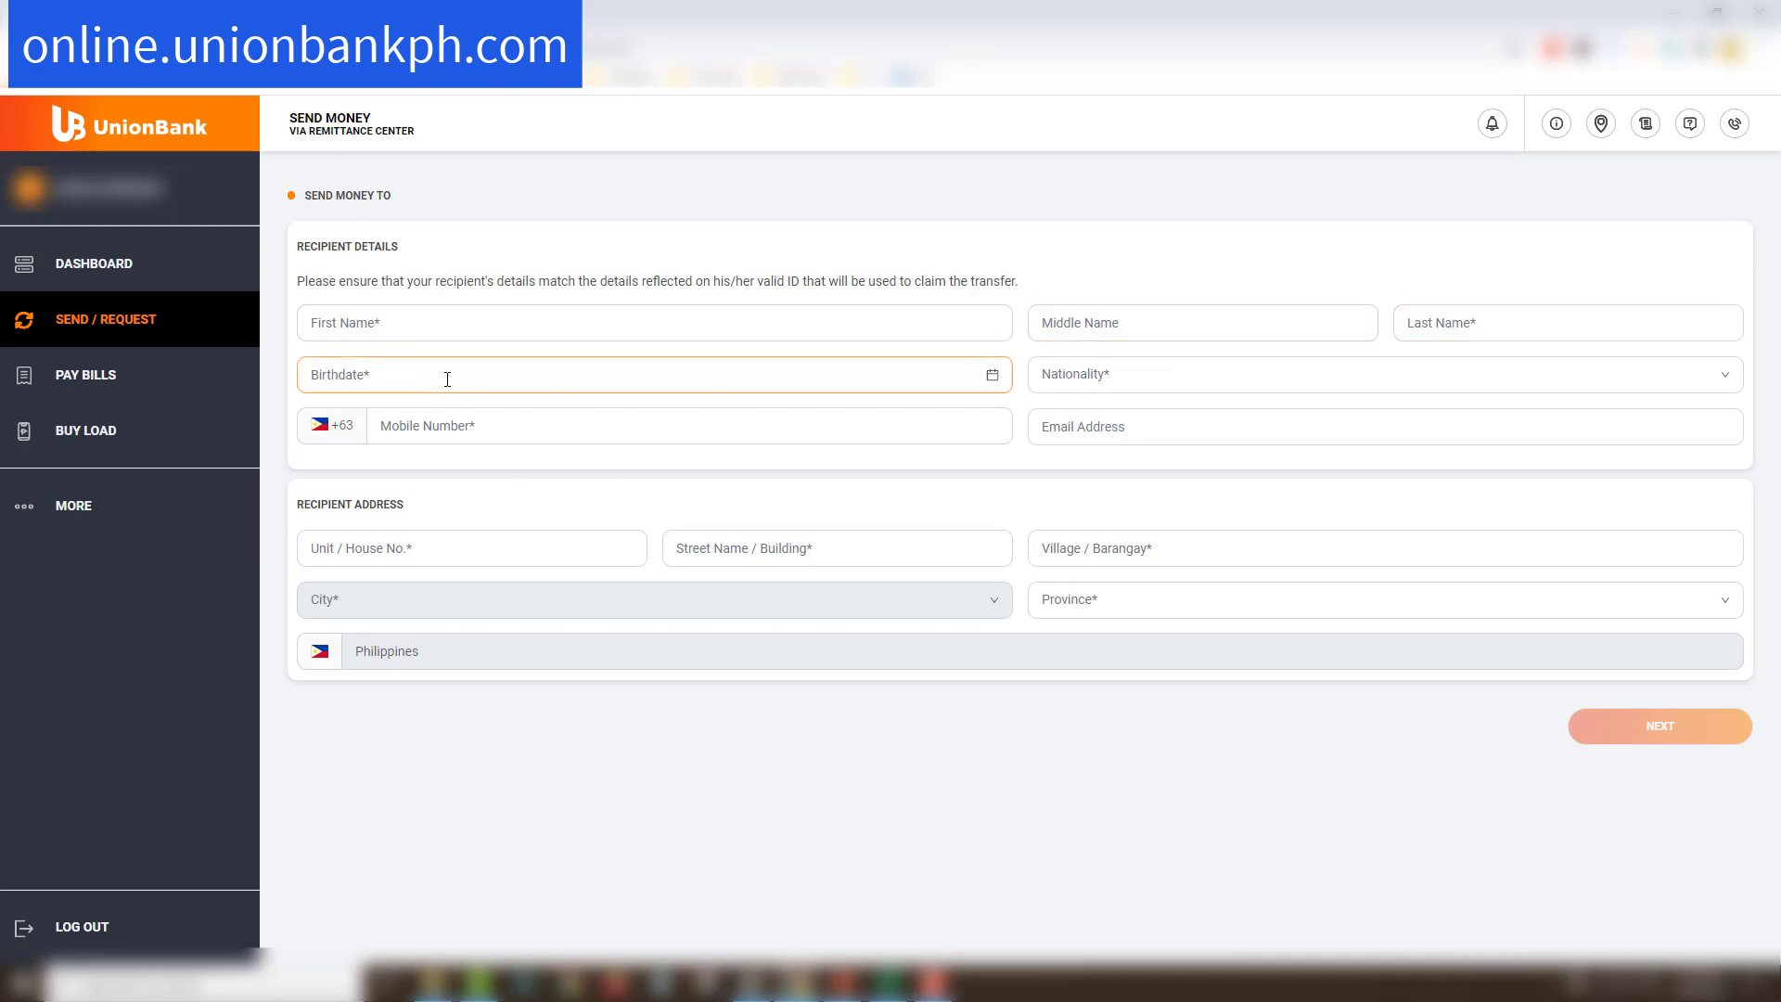
left_click(1153, 381)
left_click(593, 429)
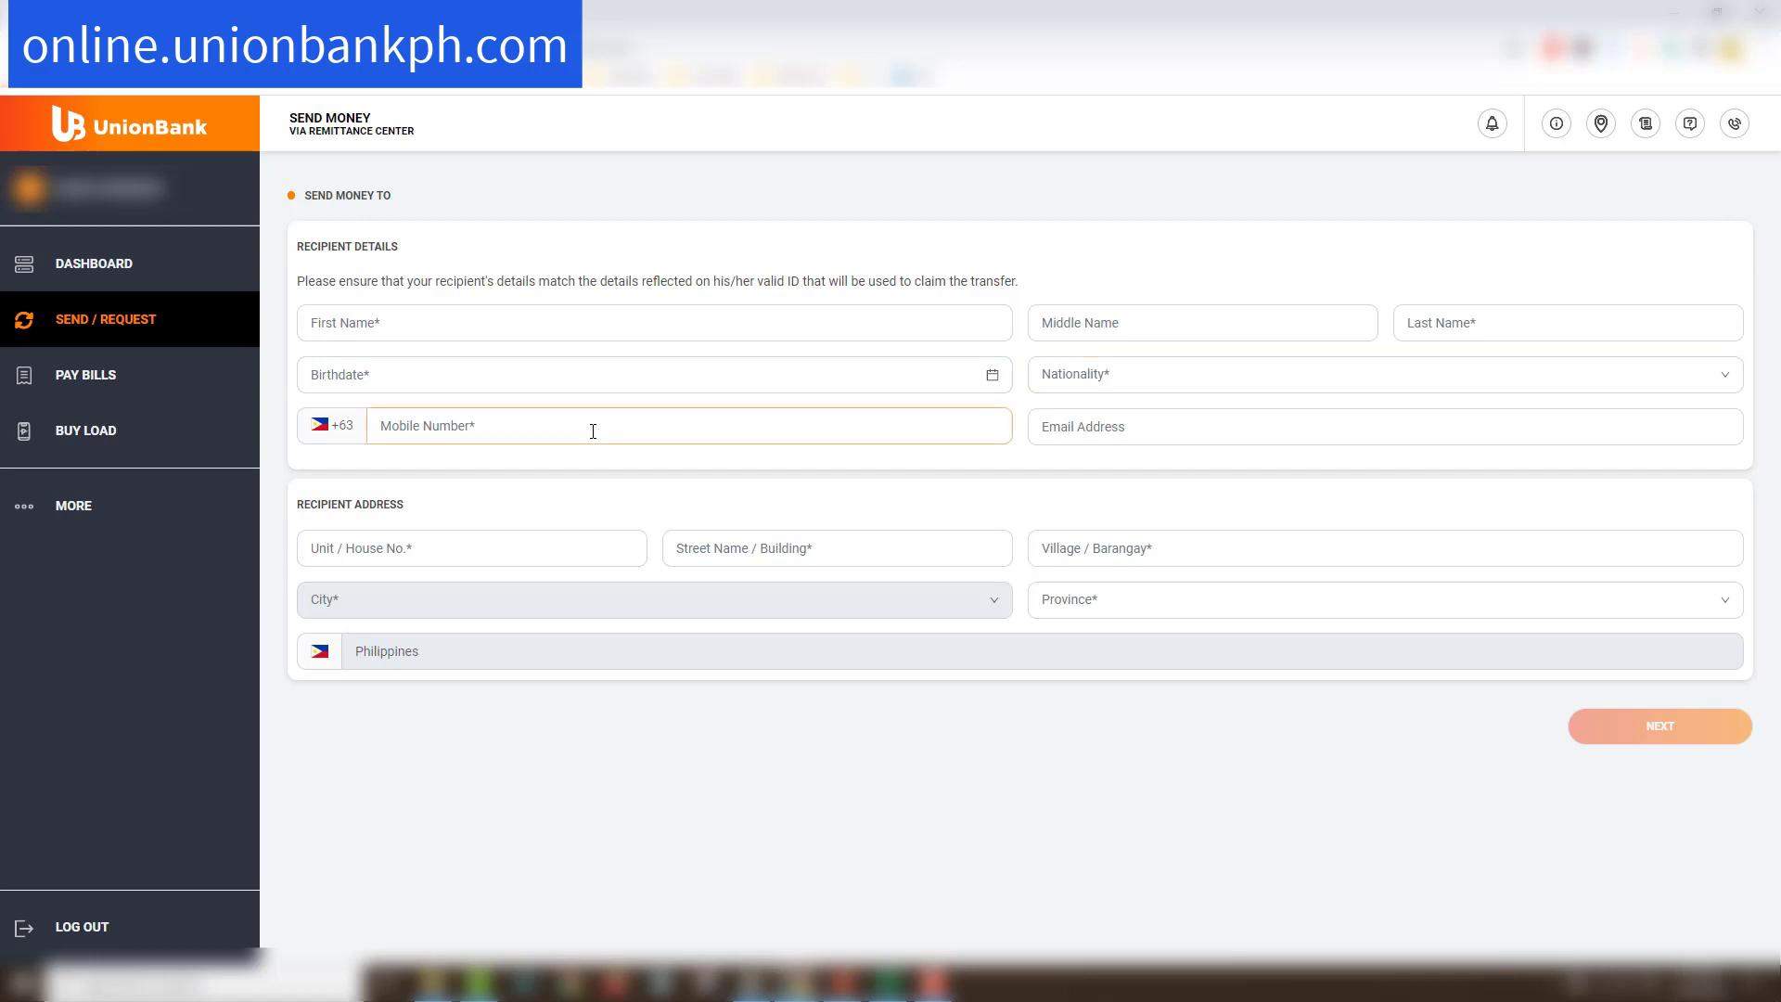
left_click(1219, 440)
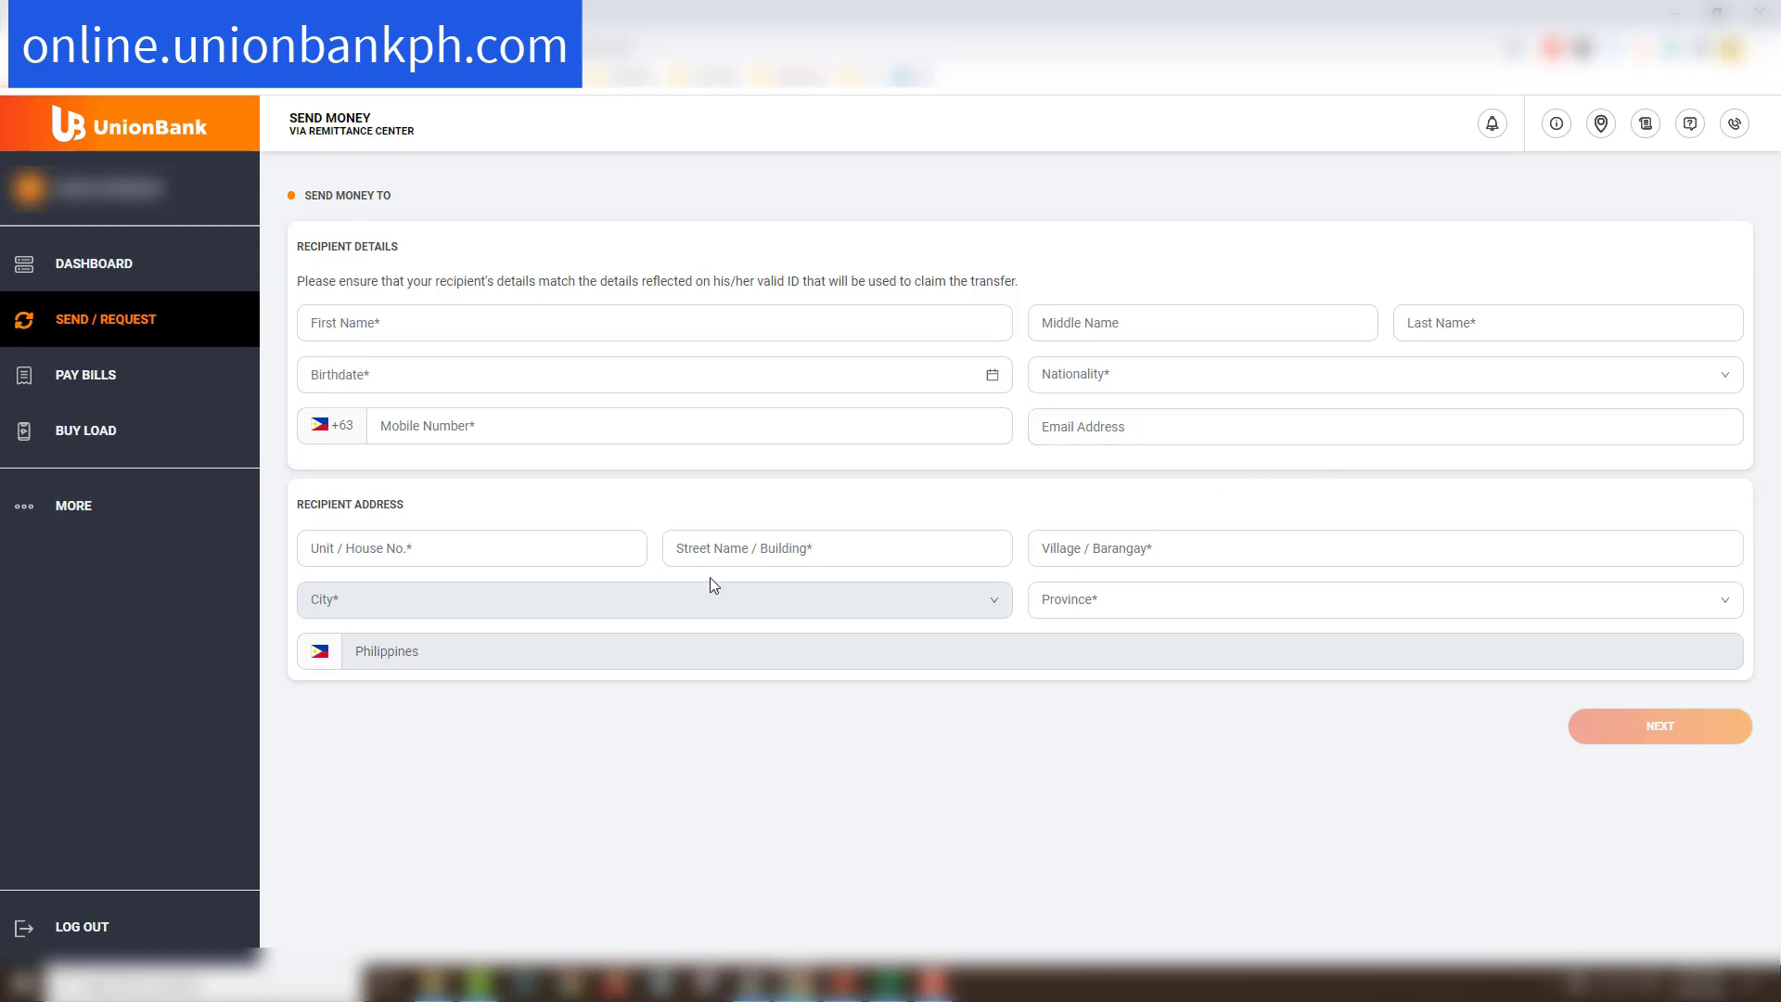
left_click(414, 553)
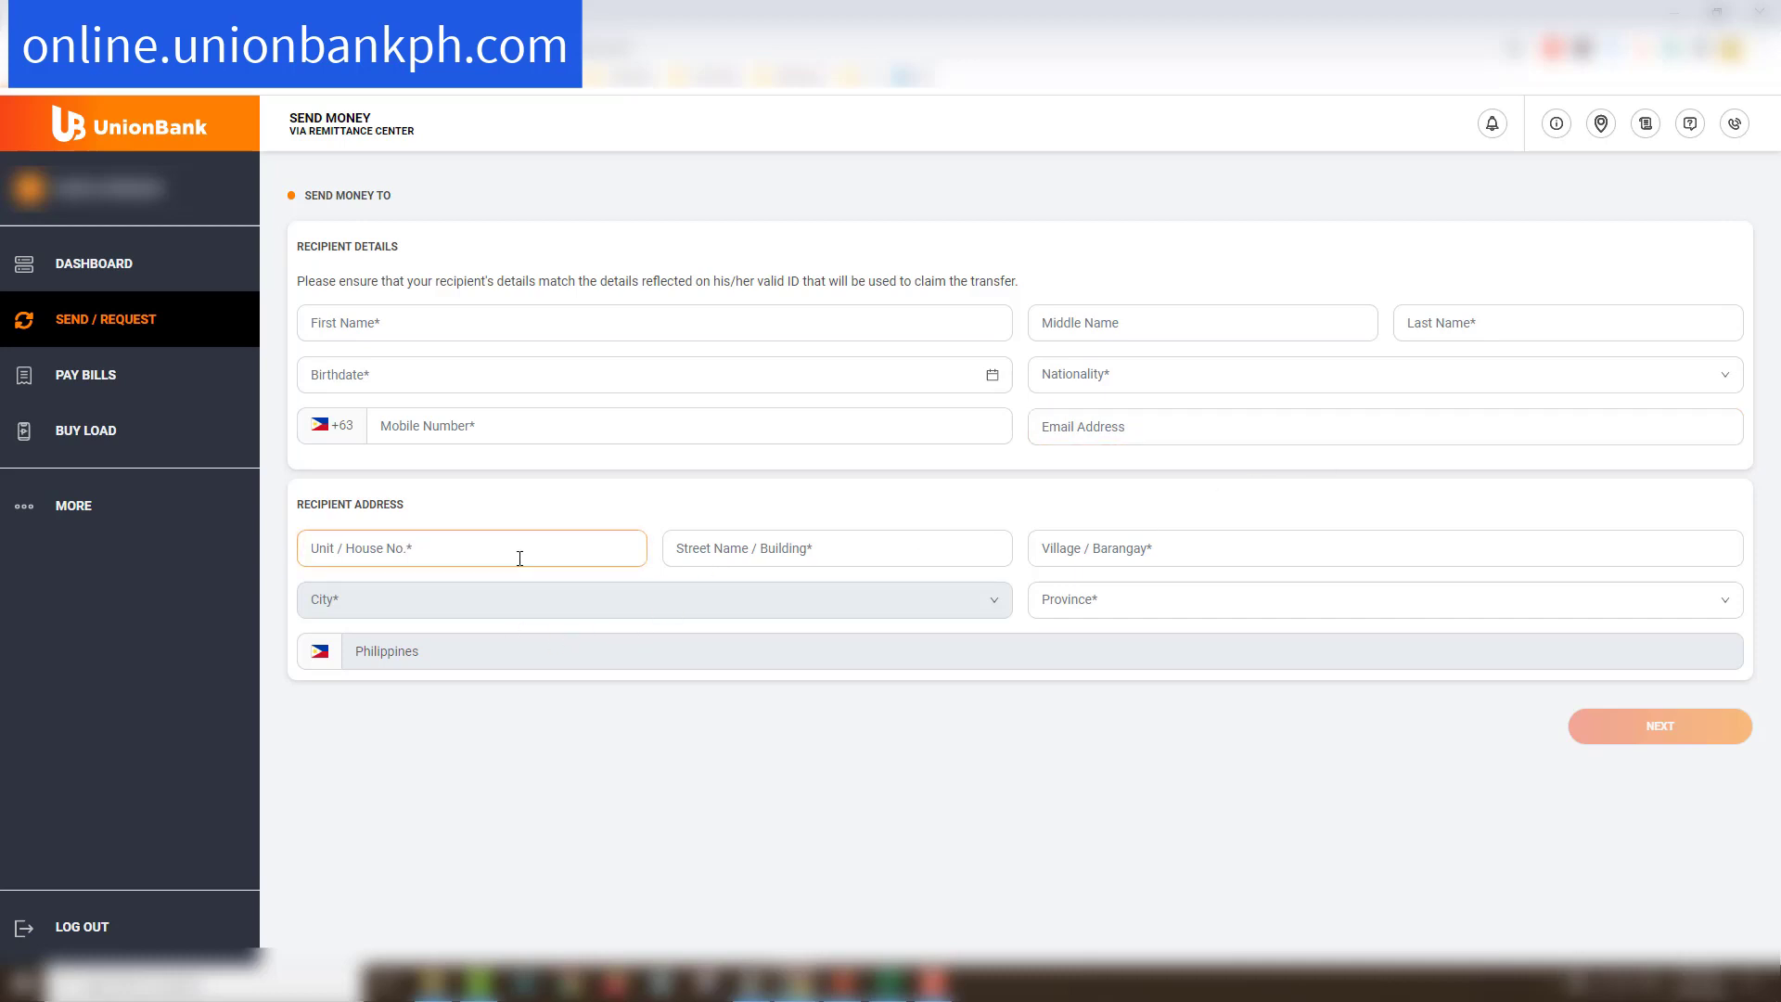
left_click(943, 560)
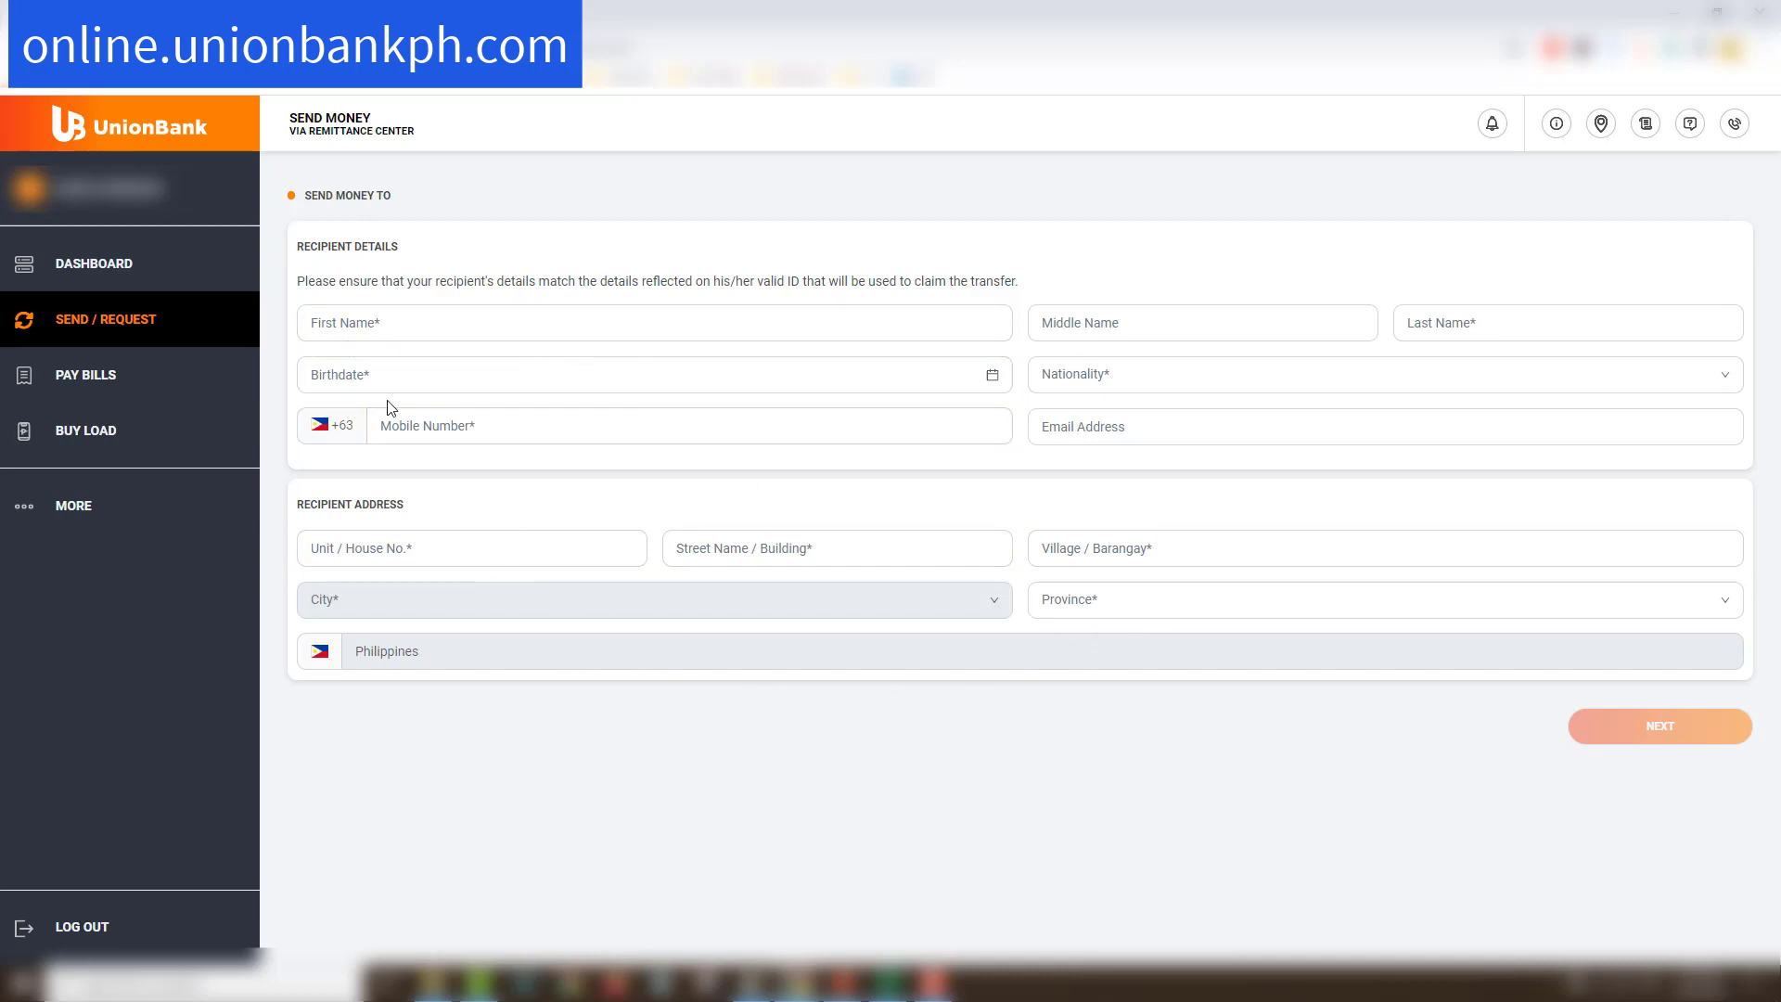
Fill in the recipient's name, birthdate, nationality, contact details and address, and continue to the transfer review.
left_click(739, 383)
left_click(636, 436)
left_click(364, 359)
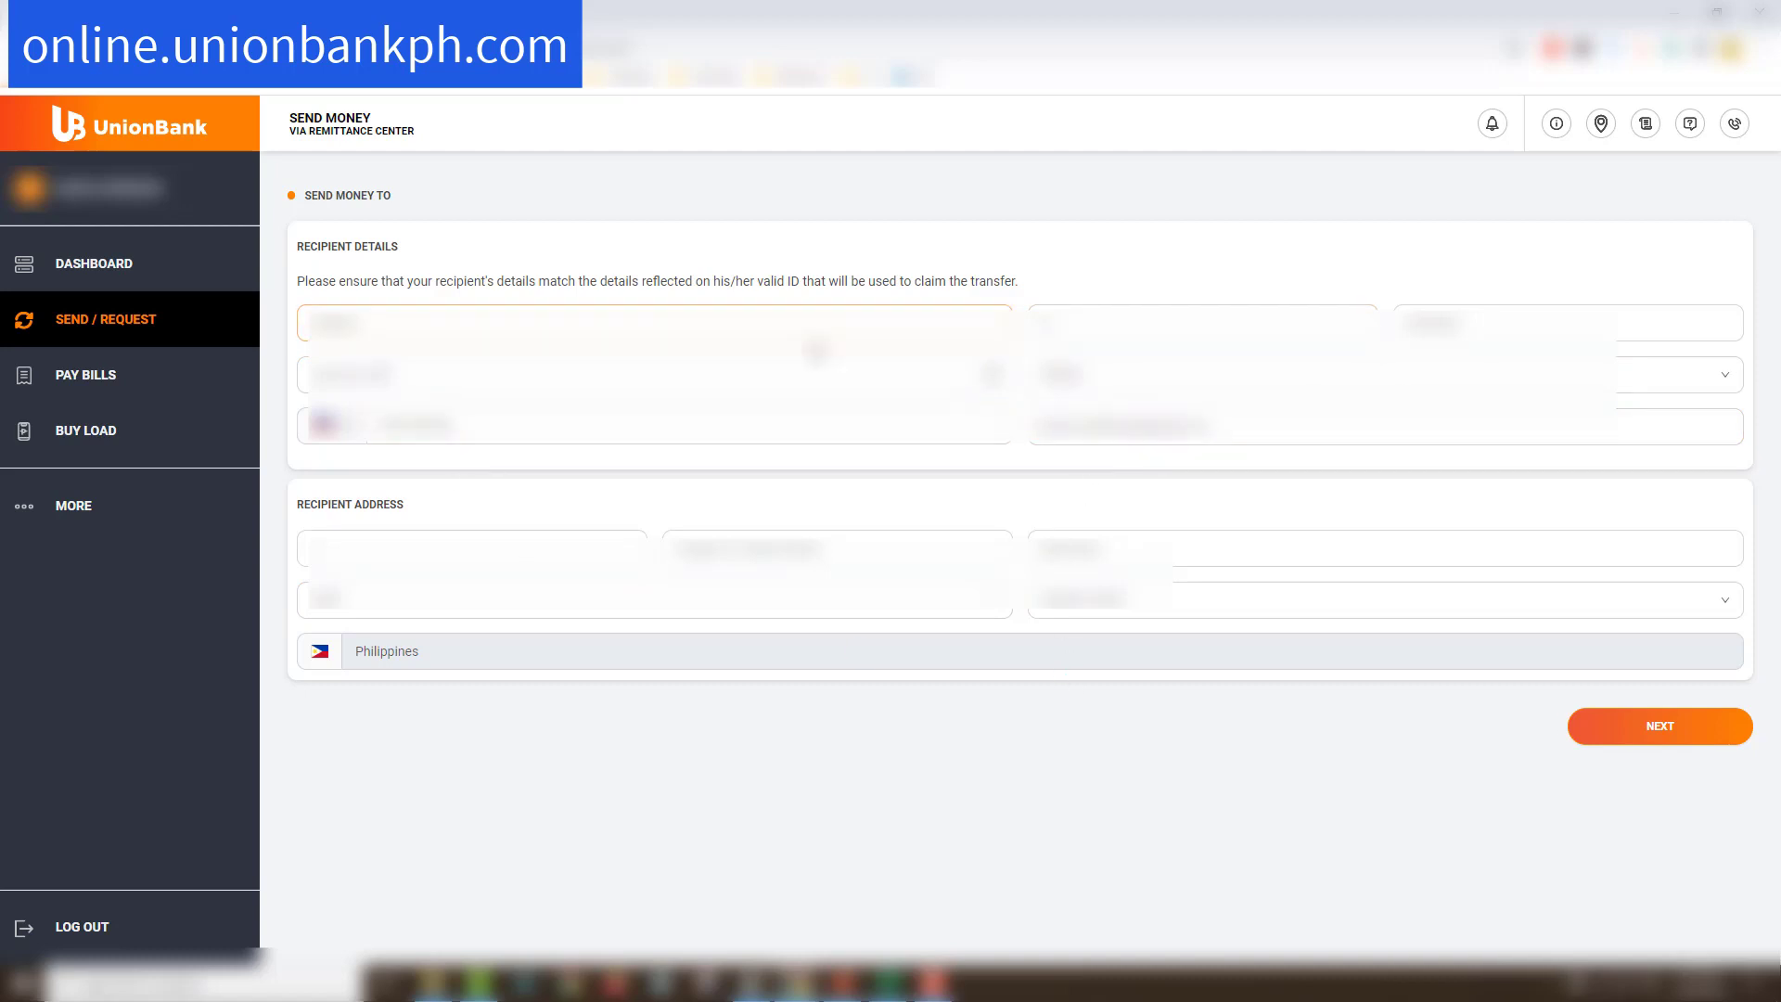
left_click(1478, 315)
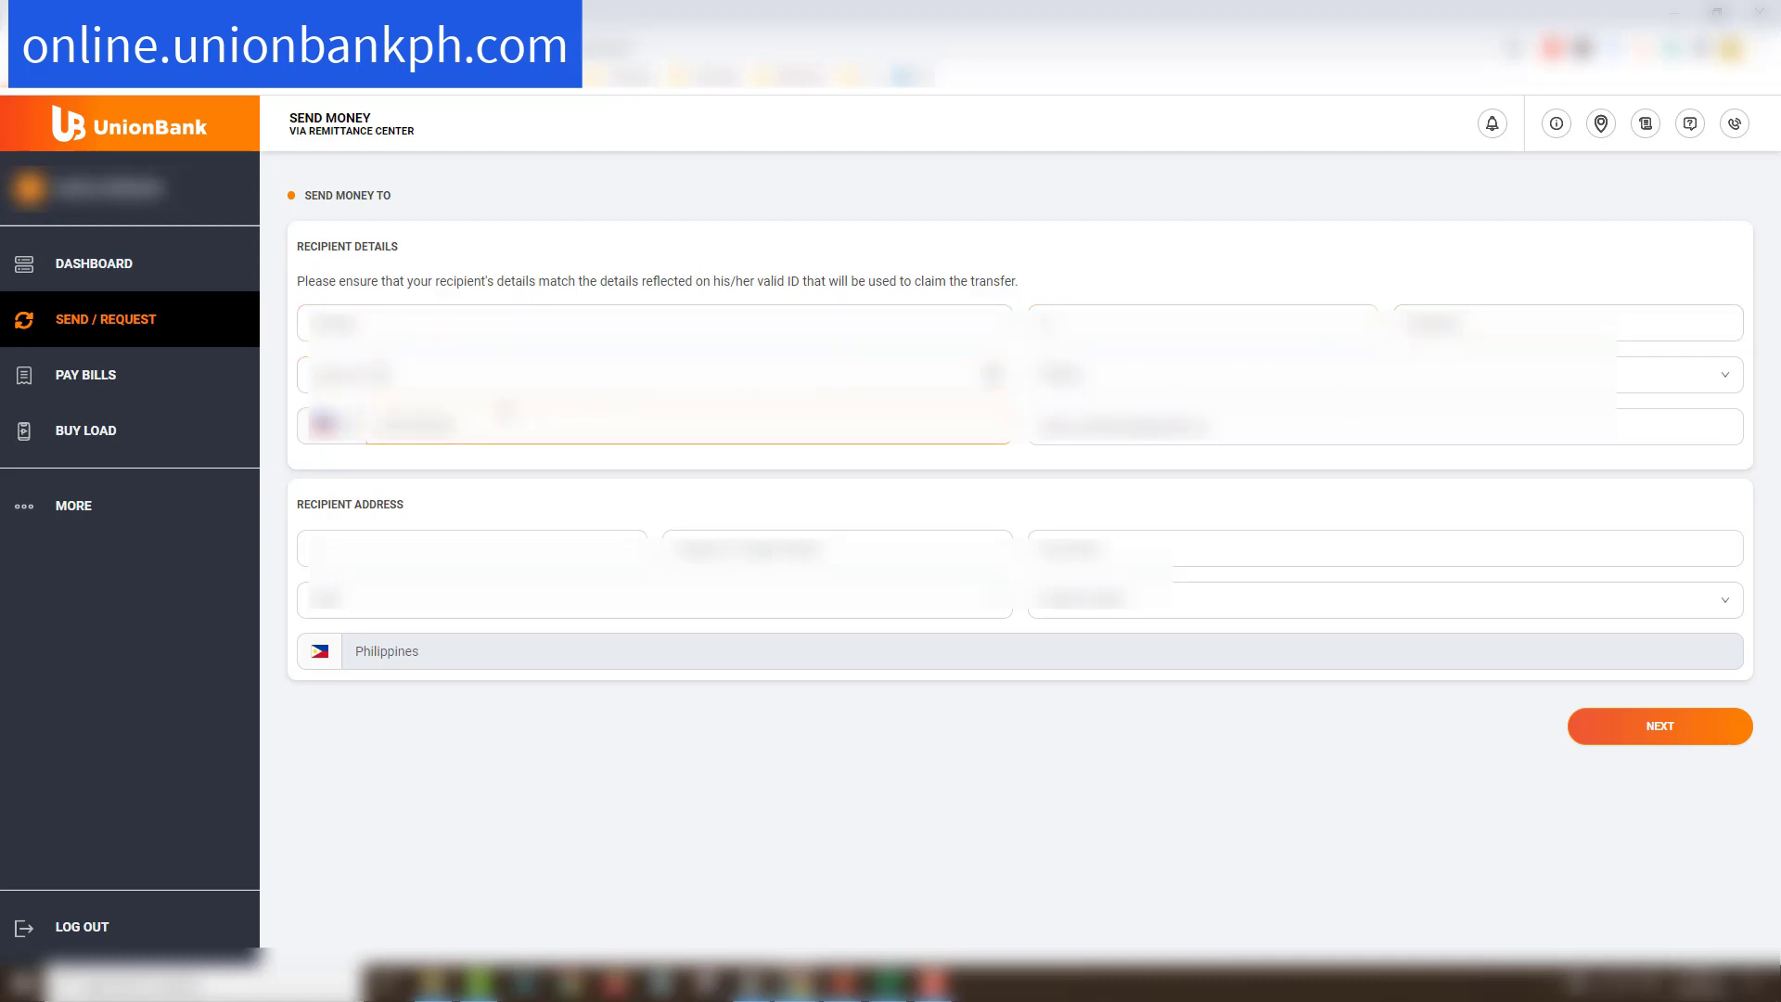
left_click(1205, 426)
left_click(1038, 504)
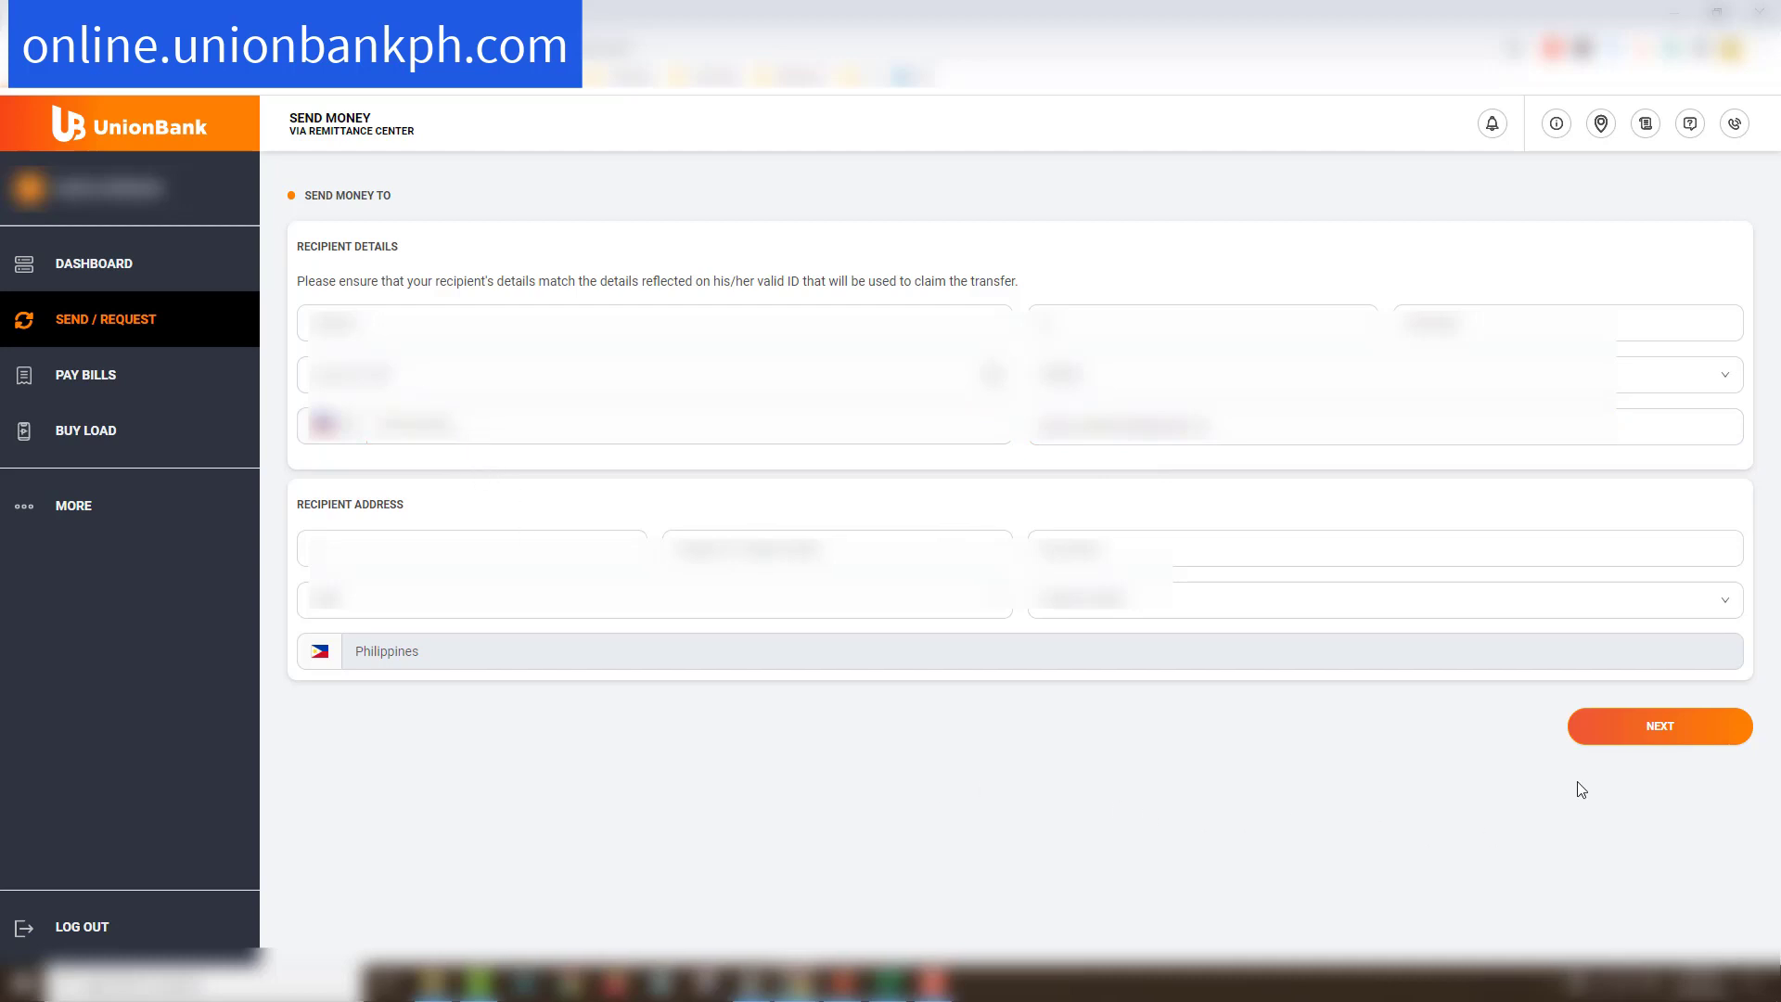
left_click(1665, 736)
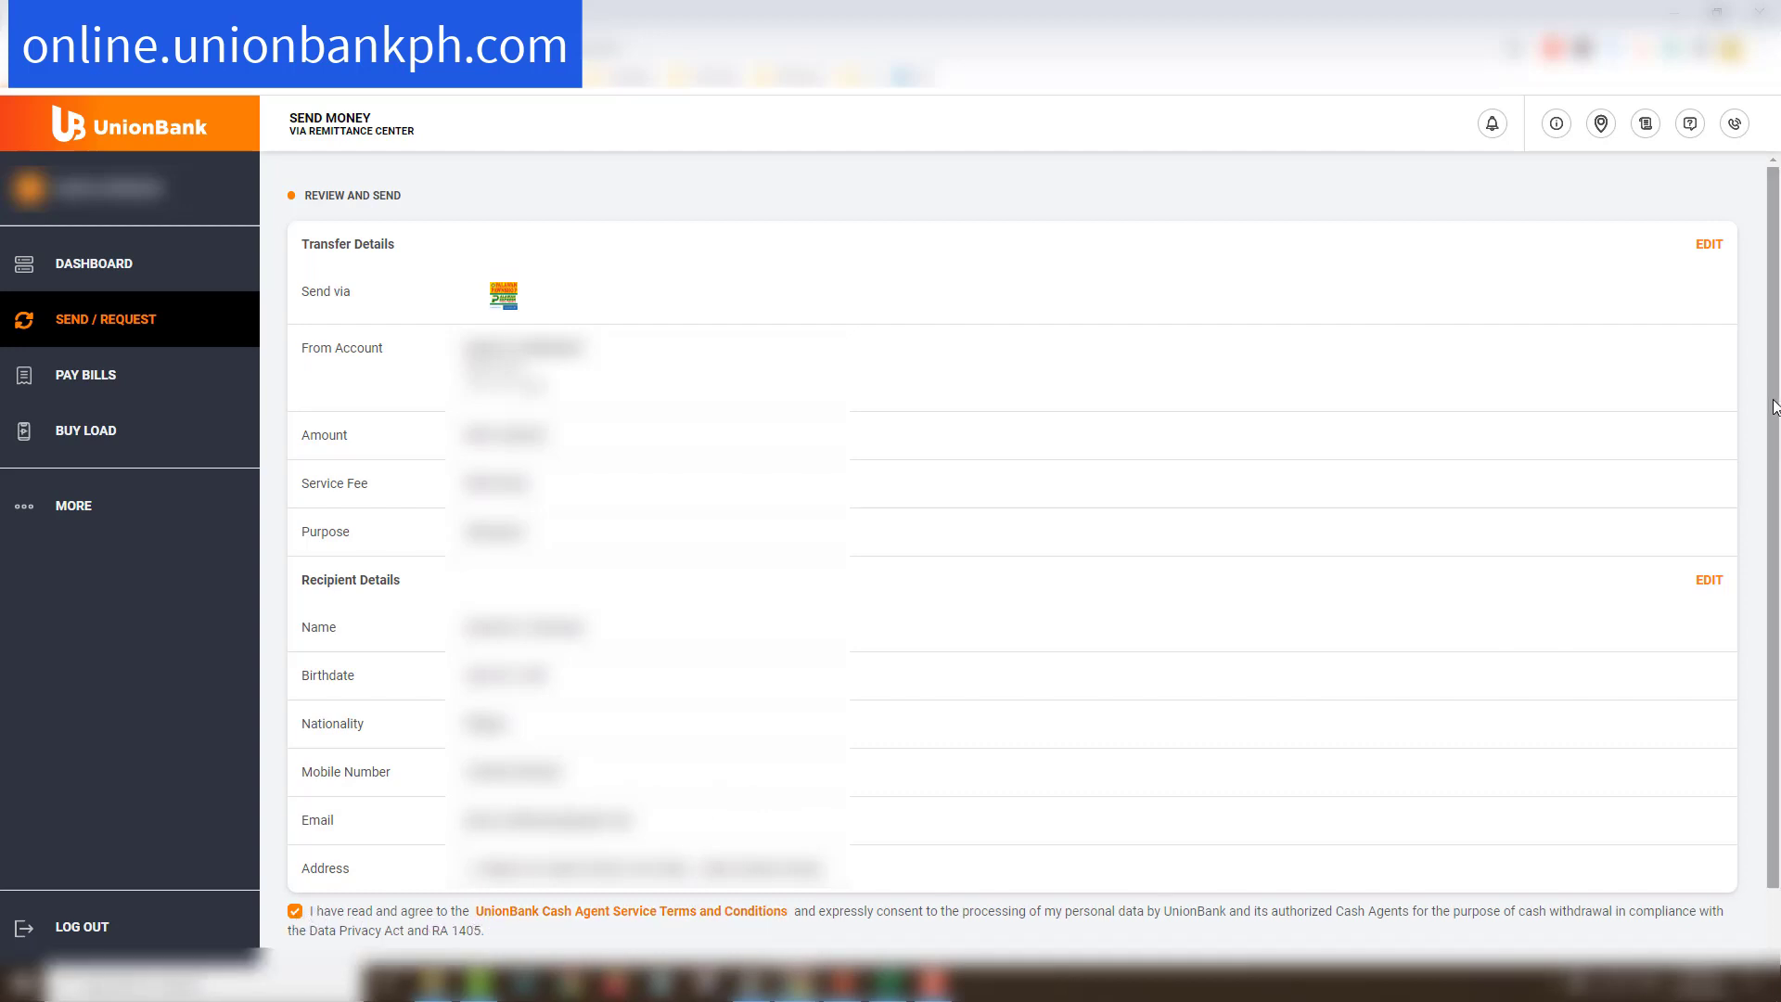
Send the PHP 2,000 Palawan Express transfer after reviewing its details, accept the reminders and authorise it with the one-time password.
scroll(1773, 406, "down", 1)
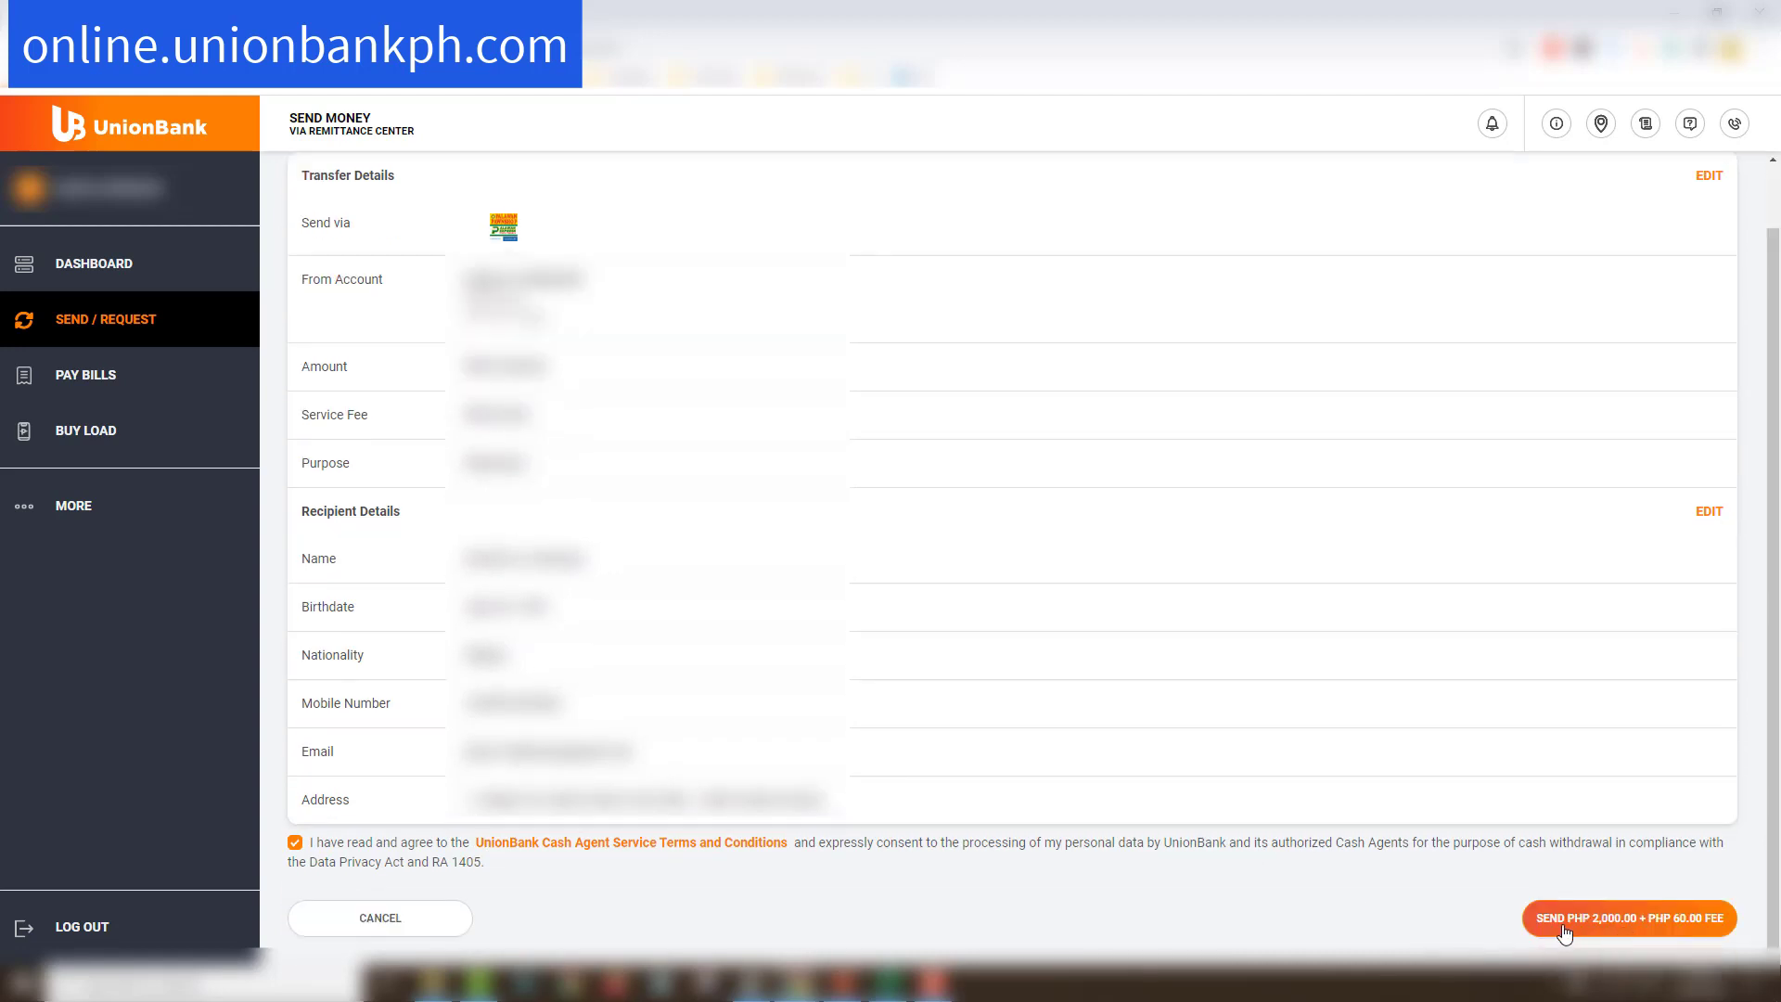
left_click(1666, 935)
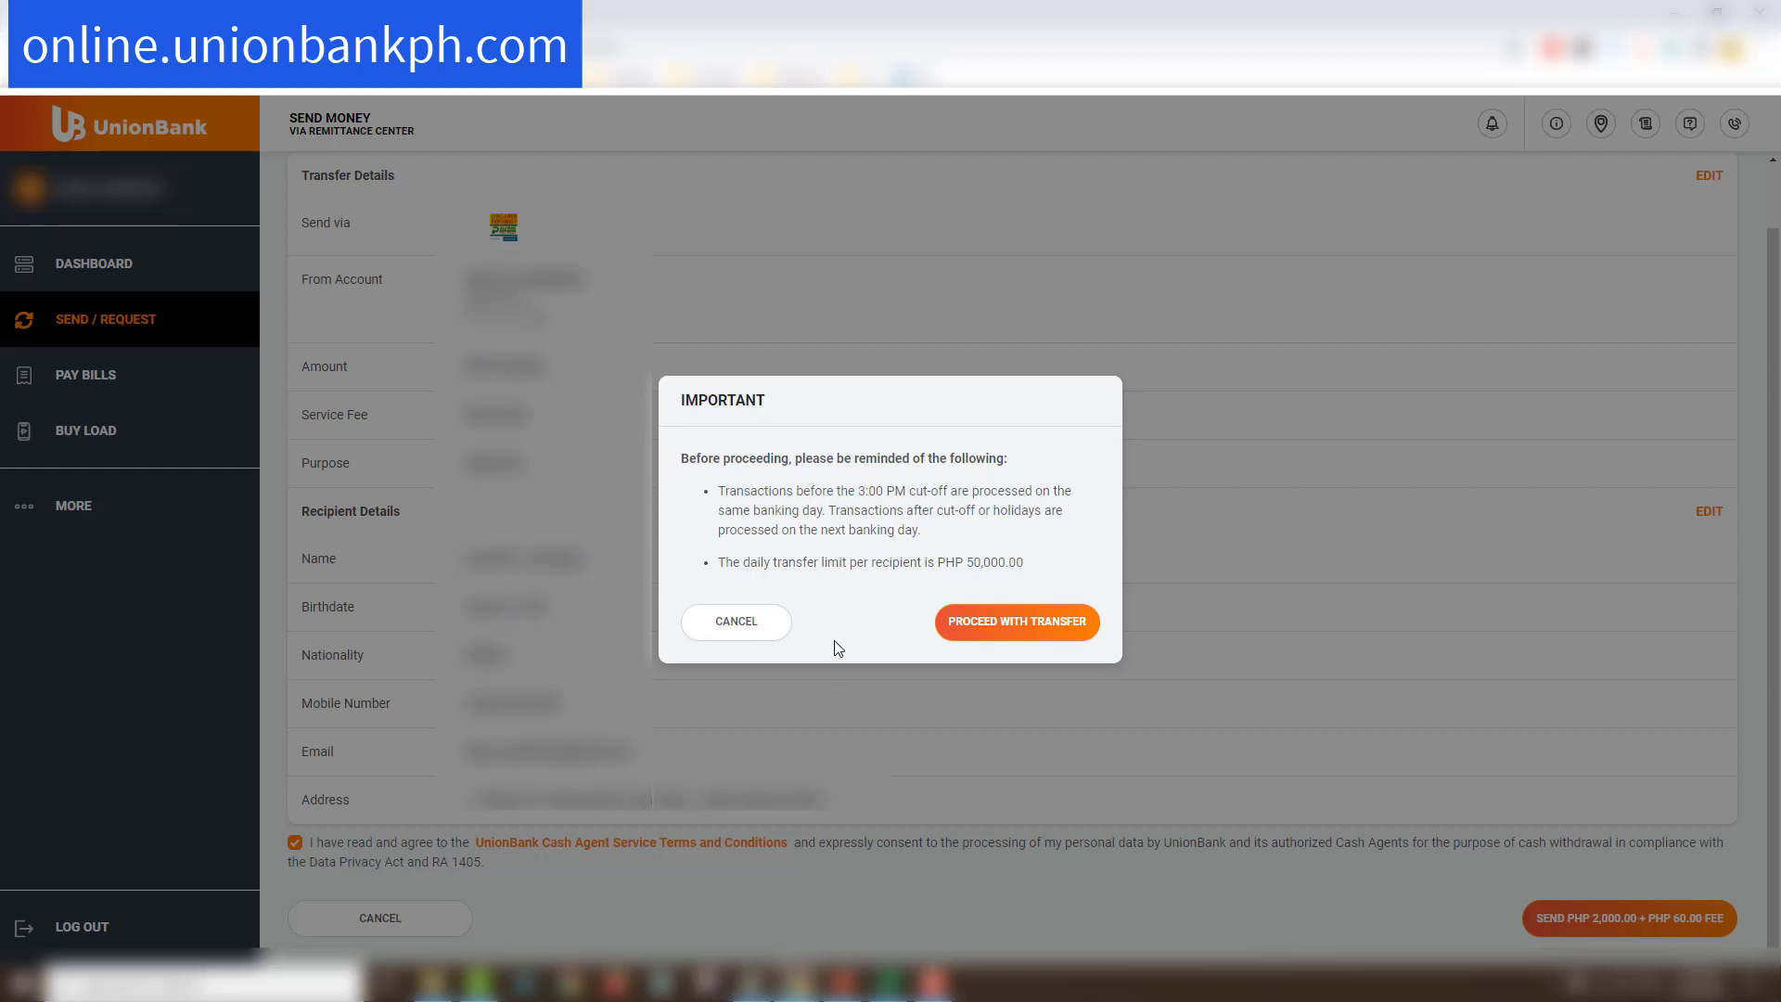
left_click(1033, 629)
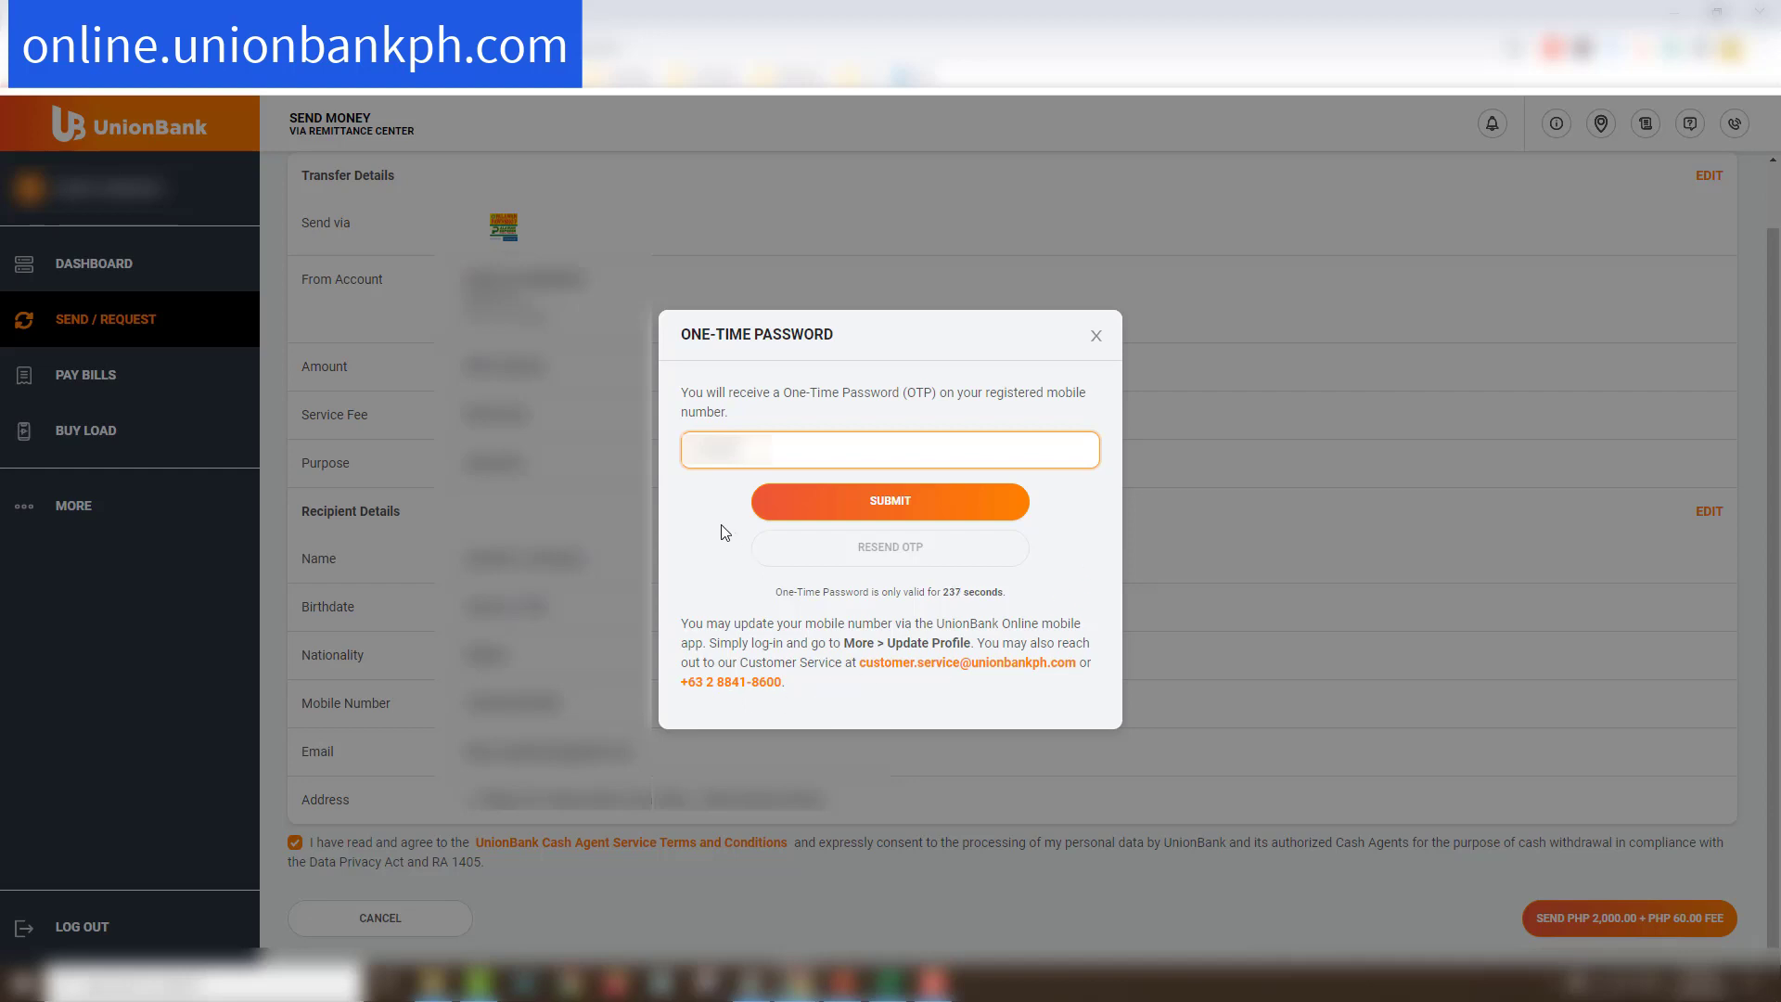
left_click(883, 502)
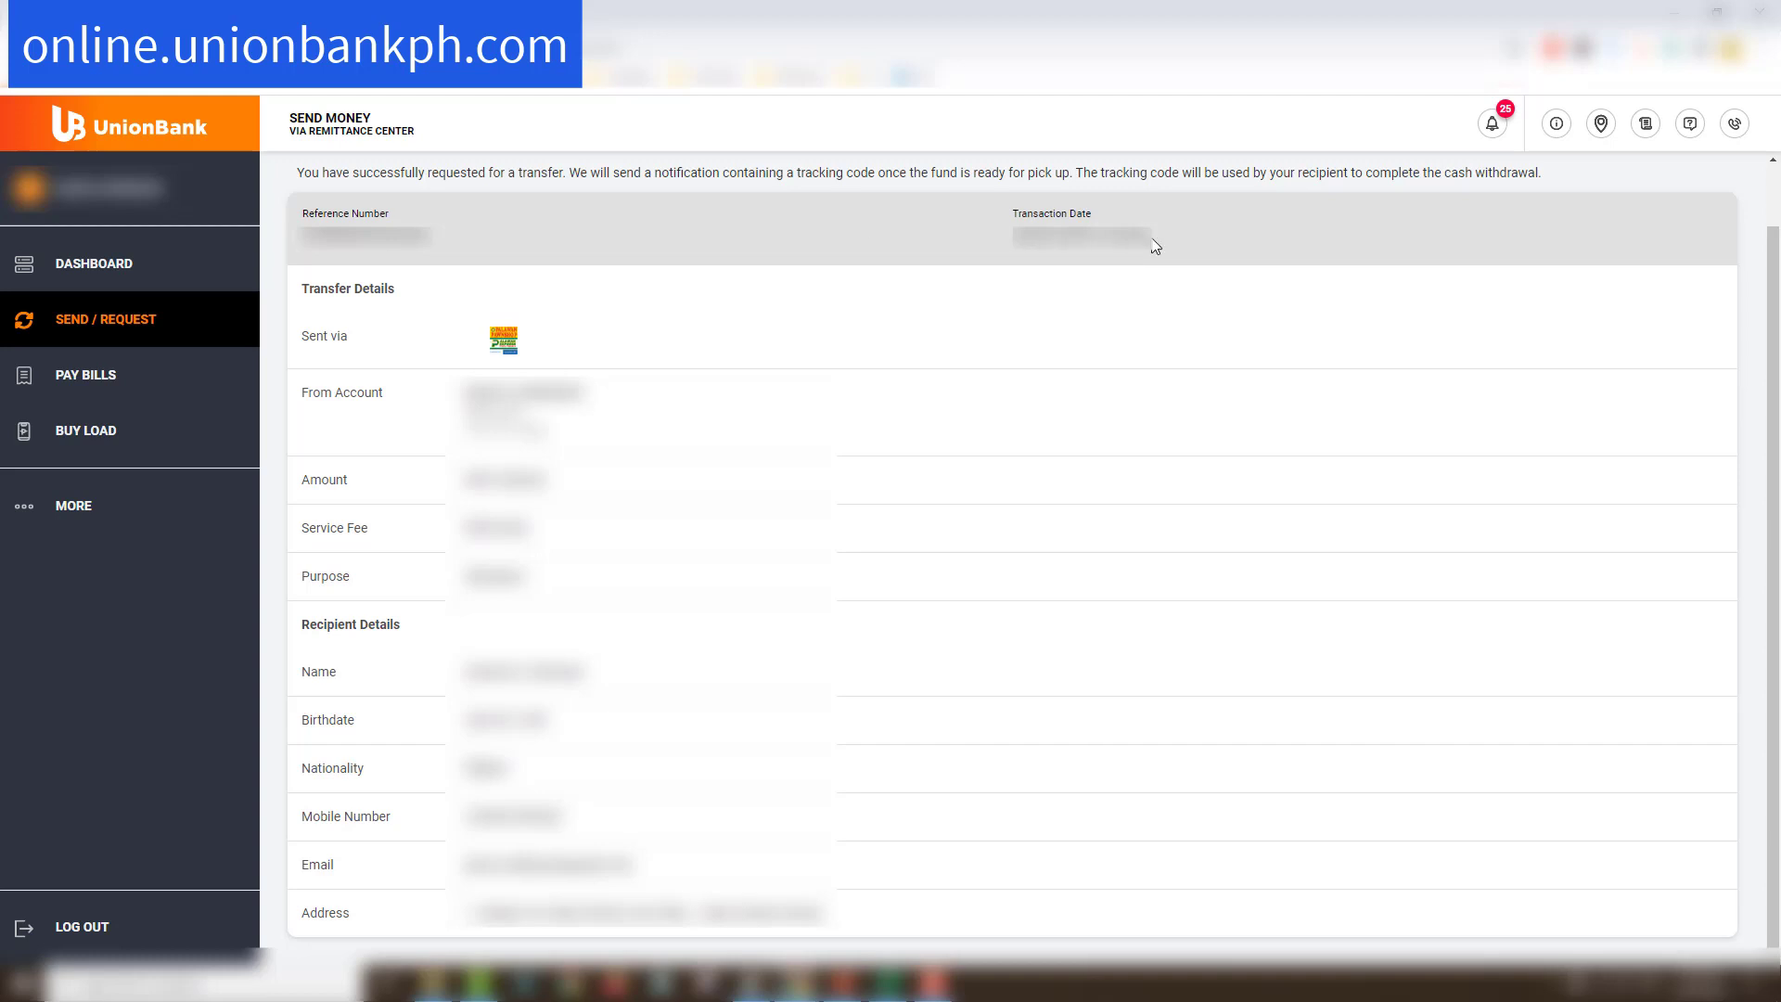
Review the transfer confirmation, return to the dashboard and log out of the account.
scroll(280, 235, "up", 1)
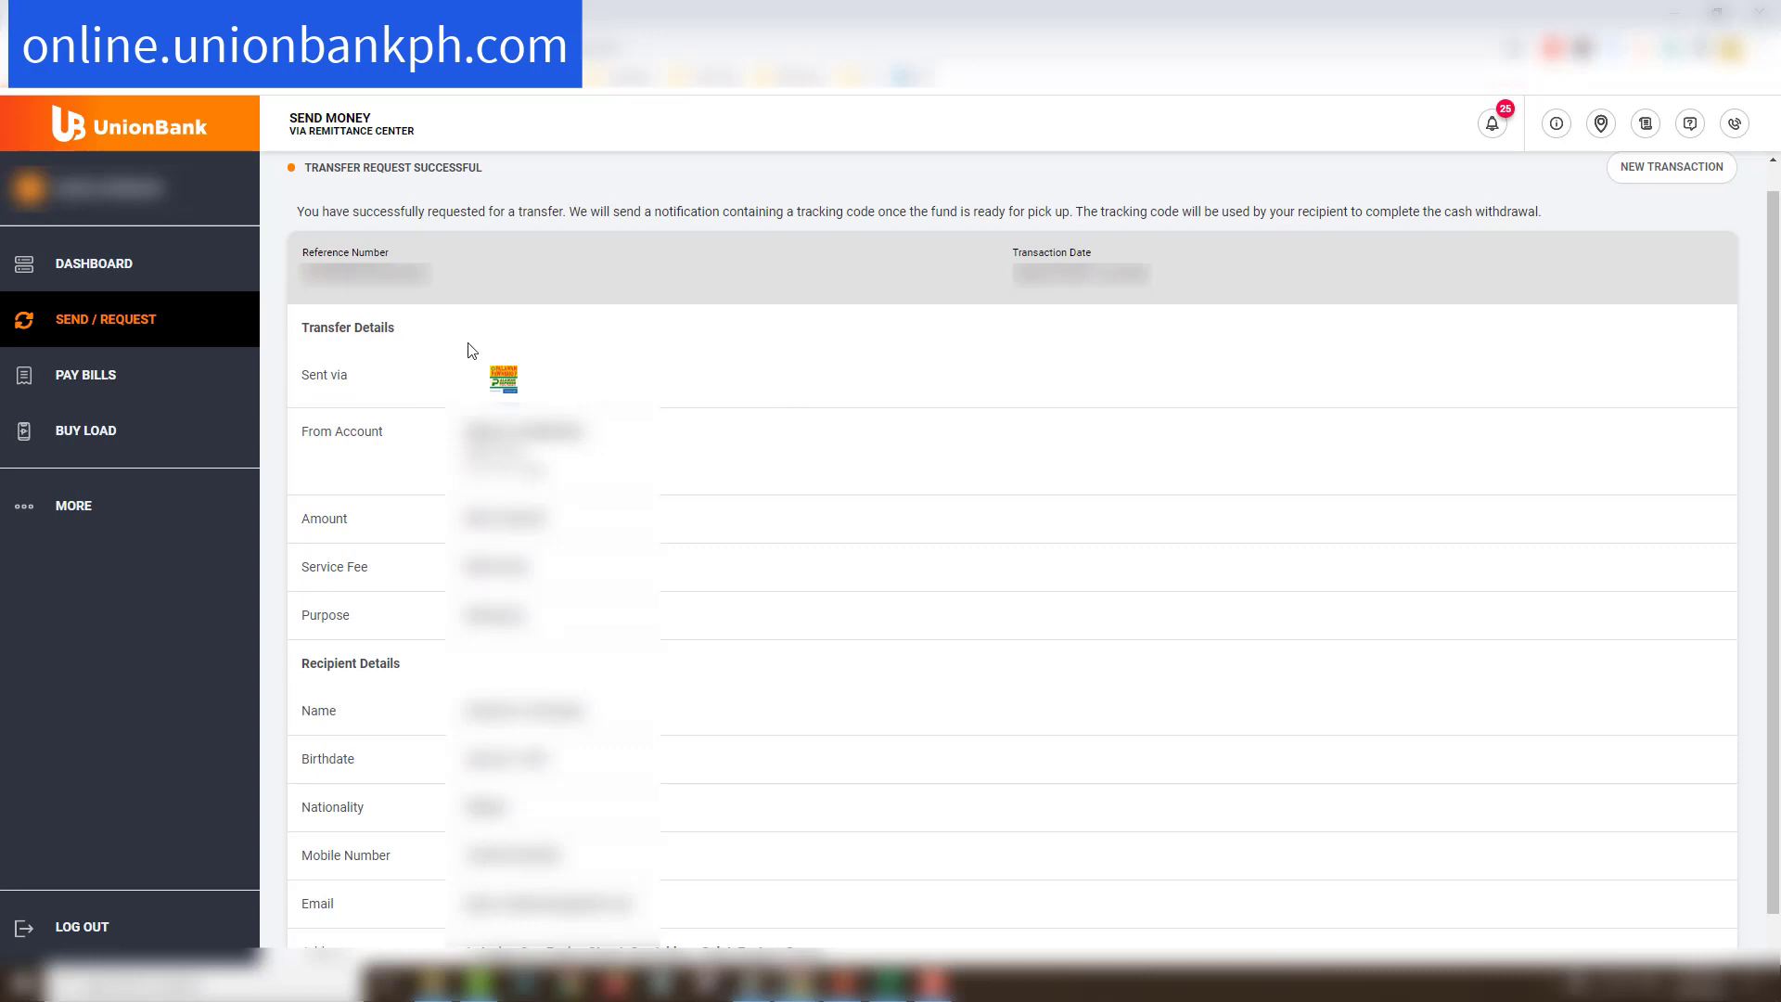
left_click(90, 269)
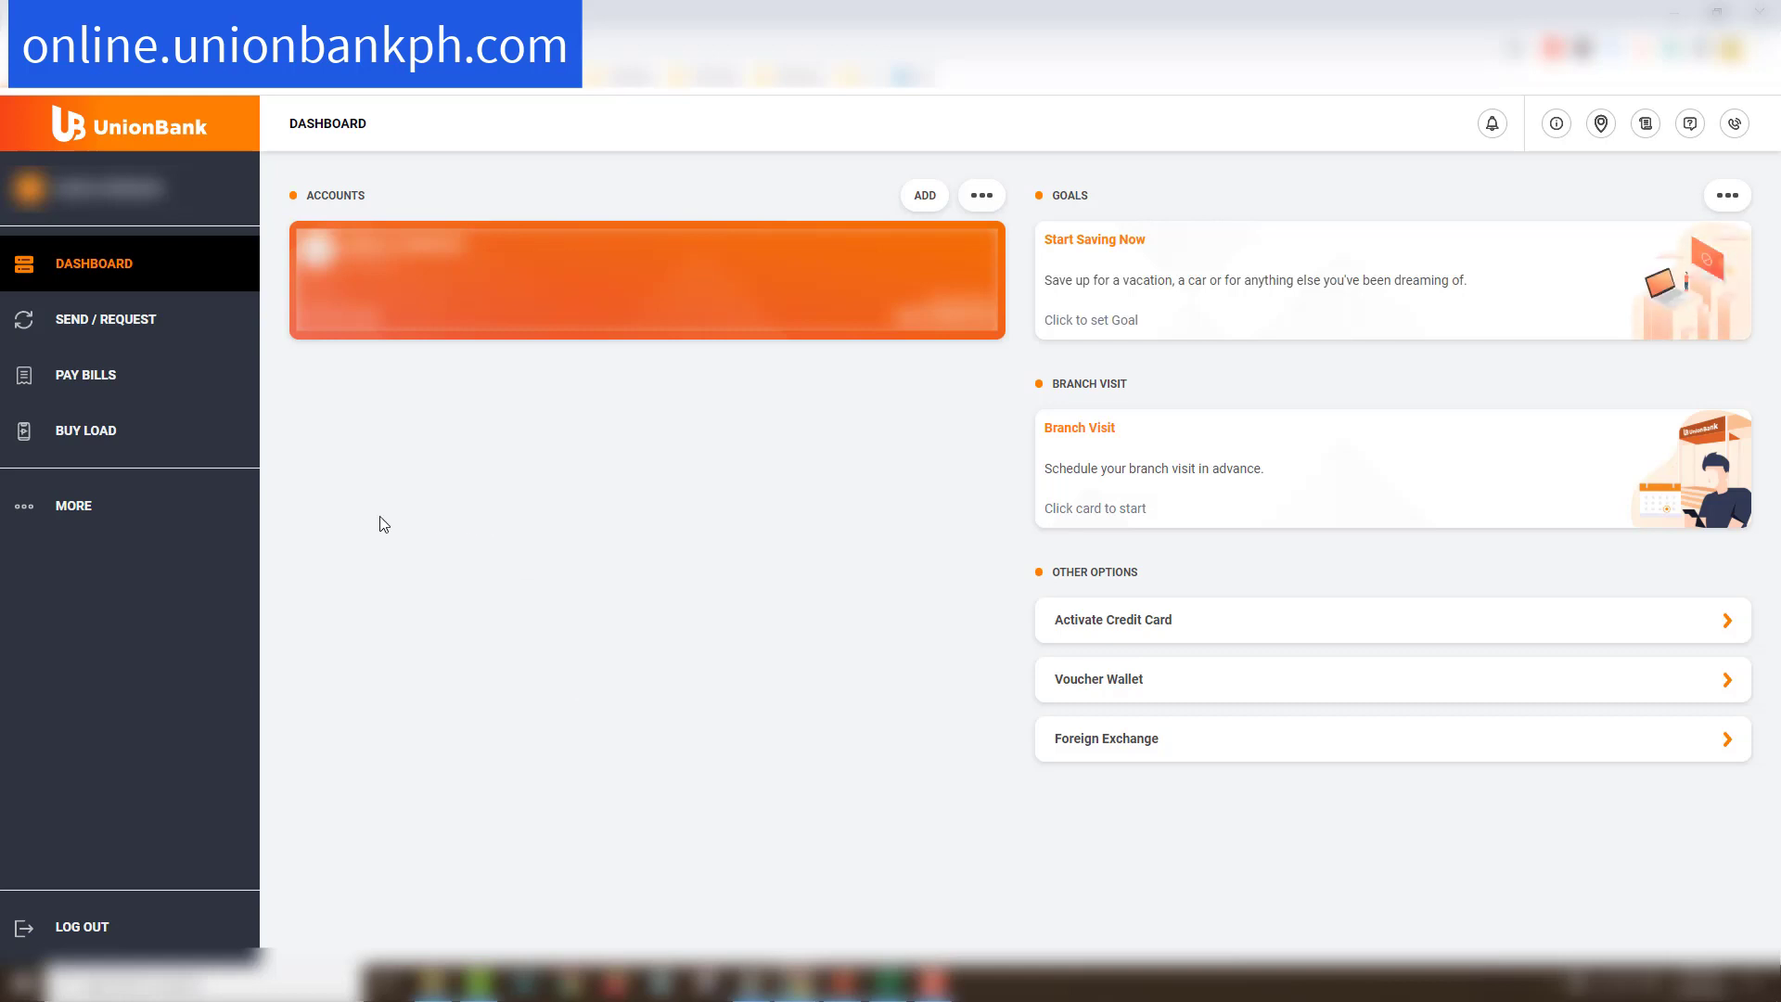
left_click(76, 929)
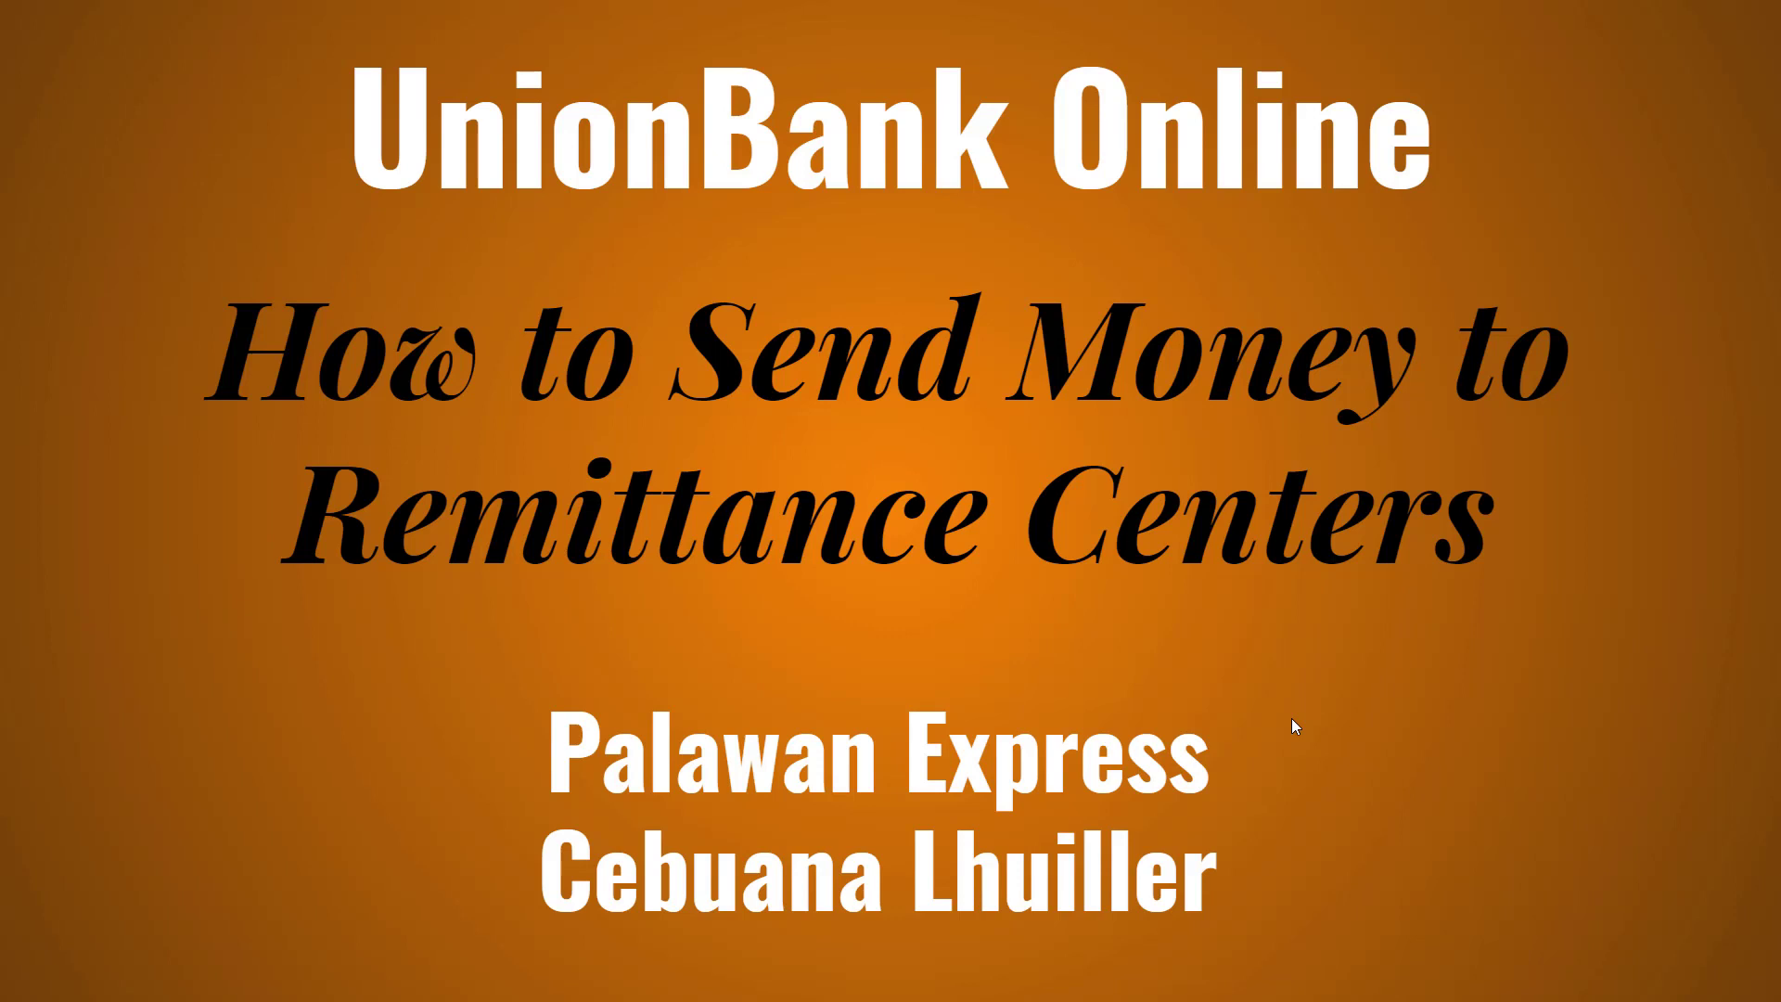
left_click(1295, 727)
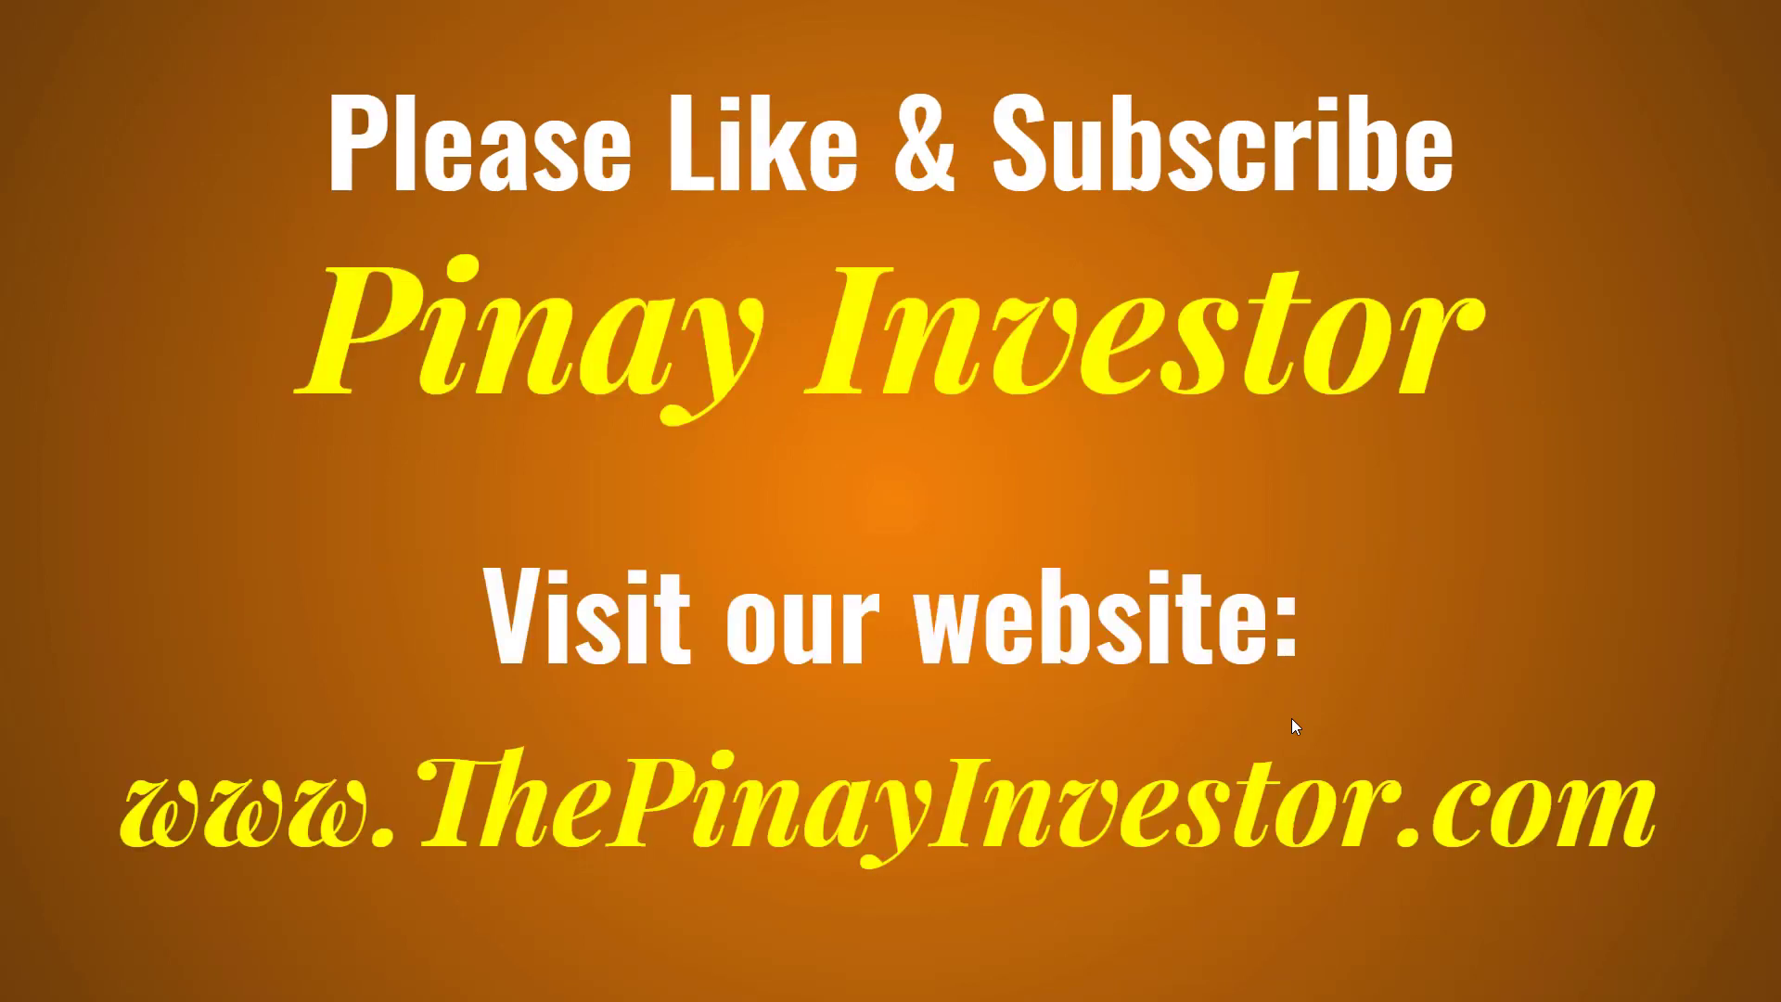